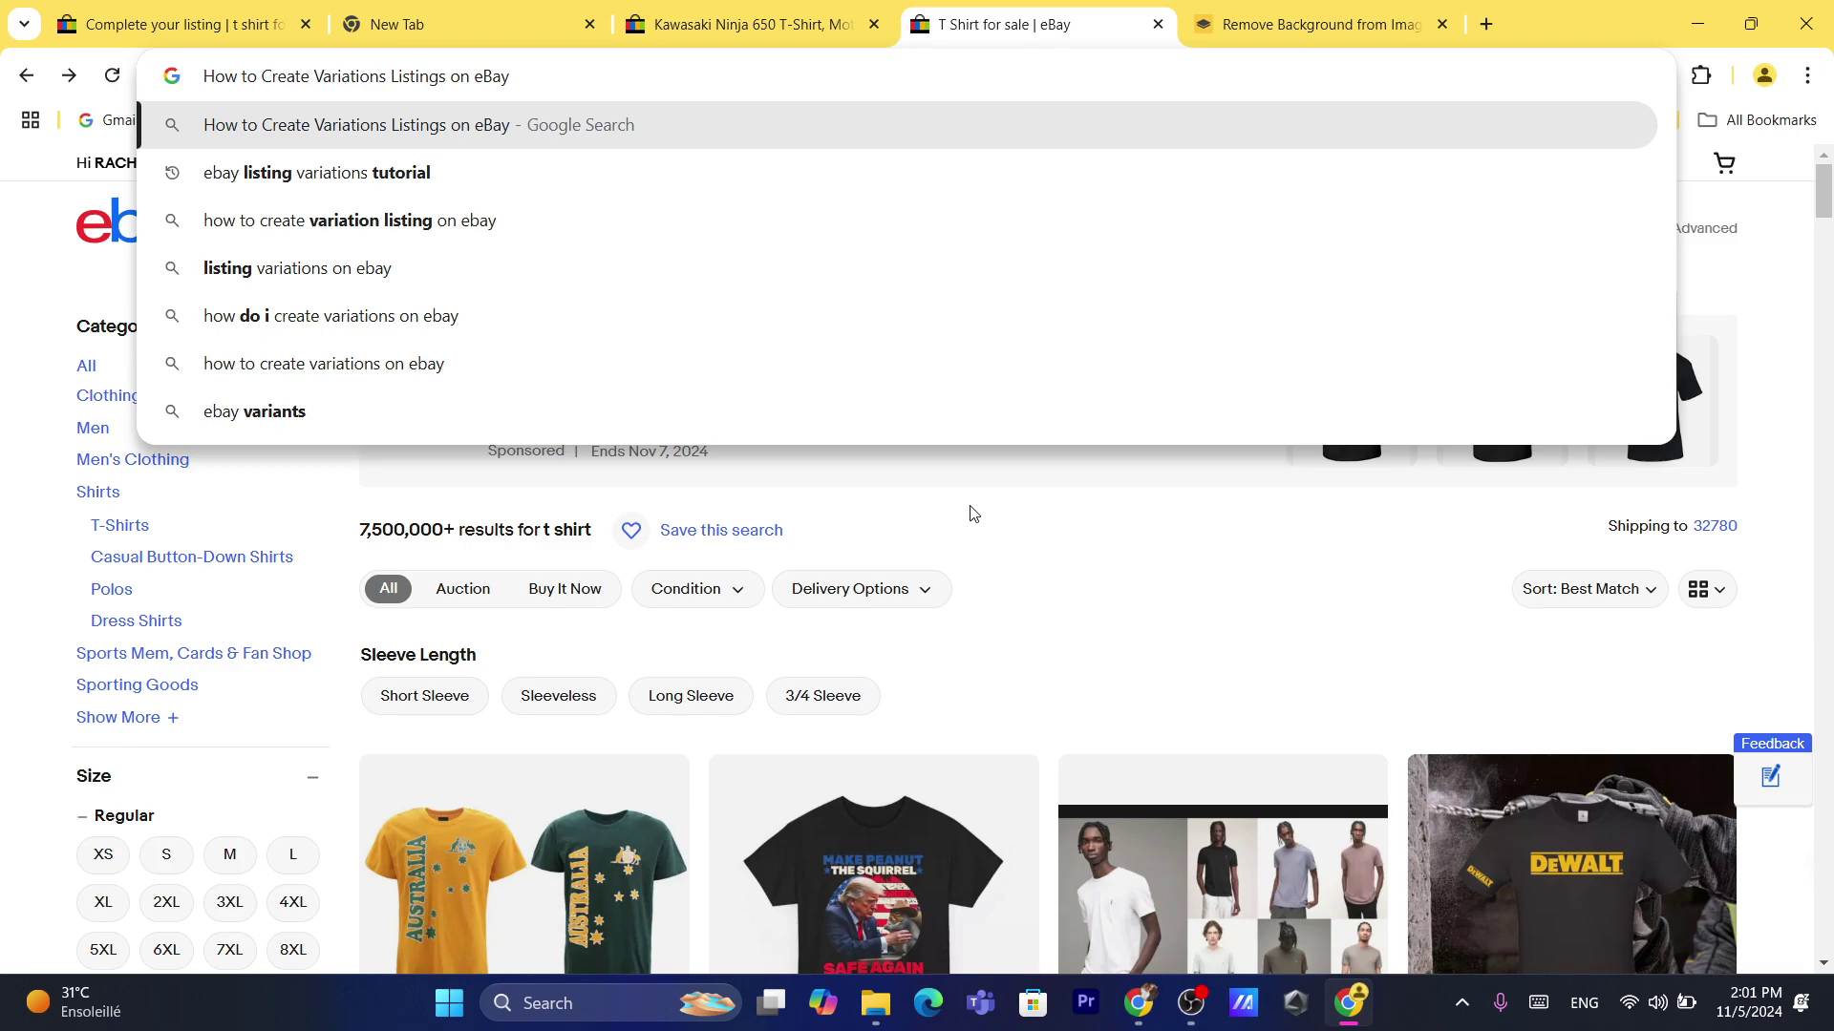
Open the Trump Squirrel Peanut T-Shirt listing from the t shirt search results.
{"action": "left_click", "coordinate": [971, 513]}
{"action": "scroll", "coordinate": [1831, 220], "scroll_direction": "down", "scroll_amount": 3}
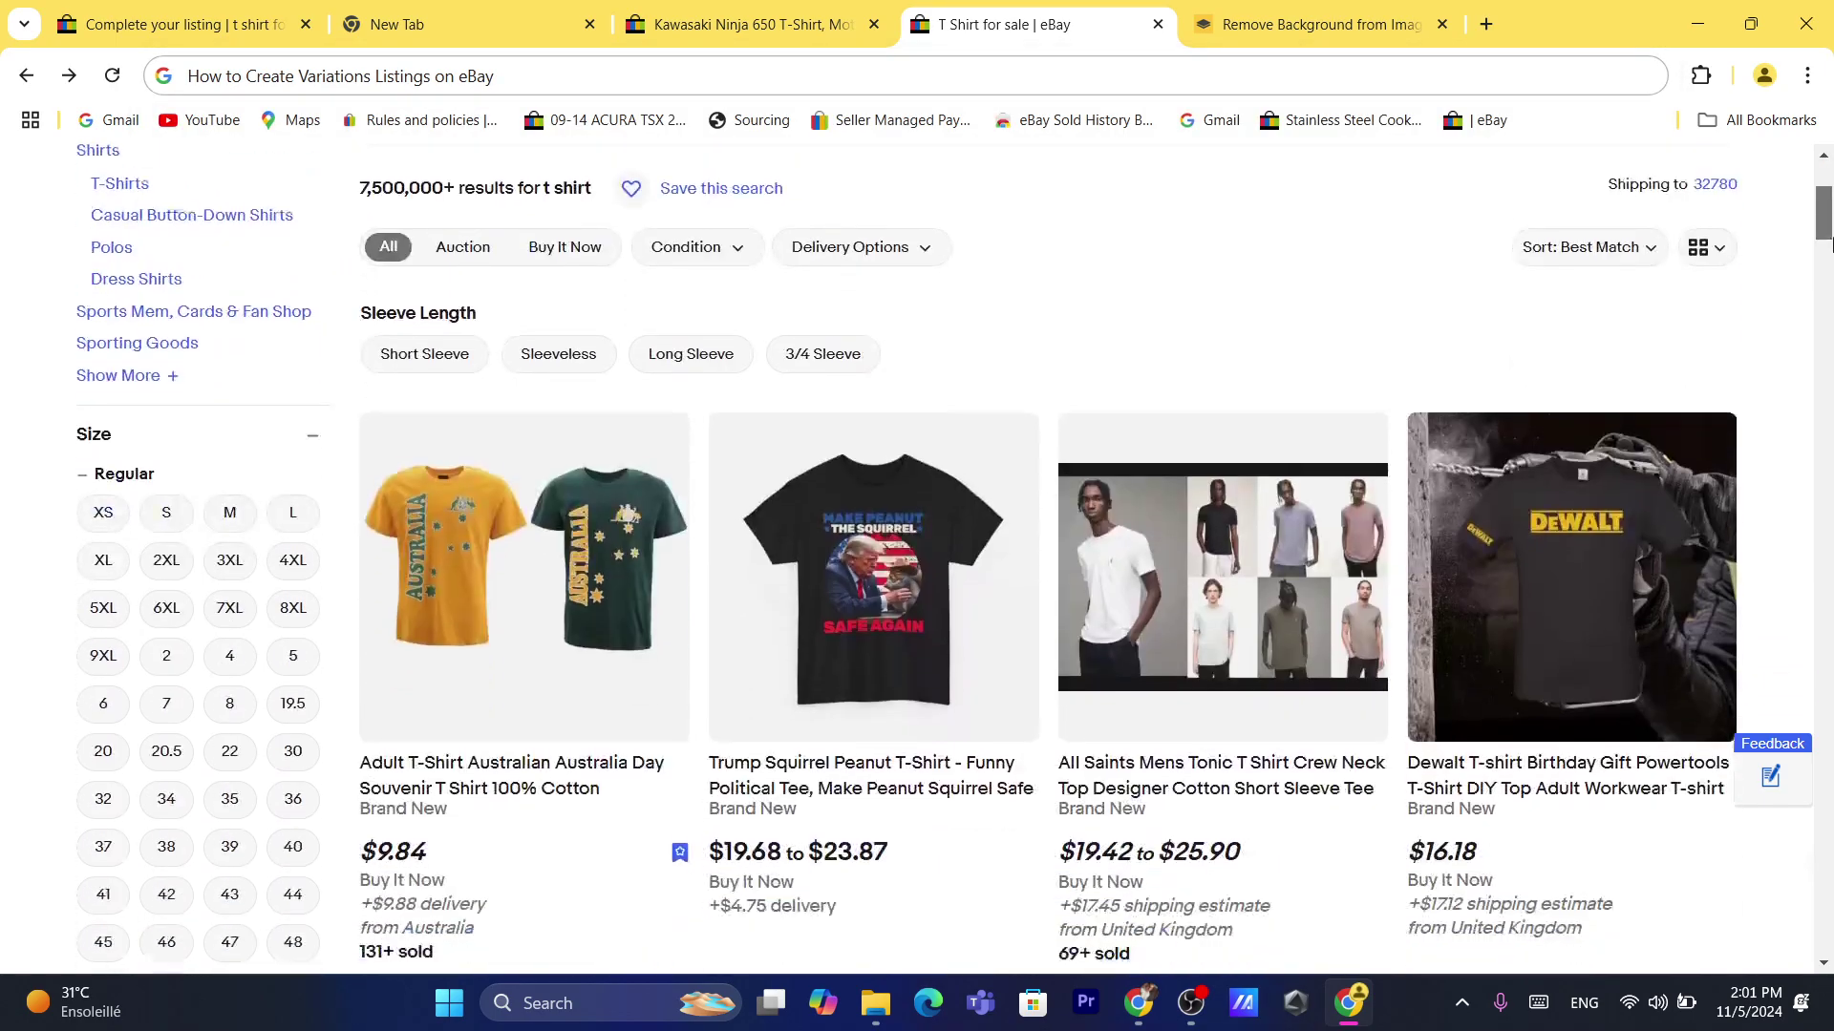
{"action": "left_click", "coordinate": [749, 635]}
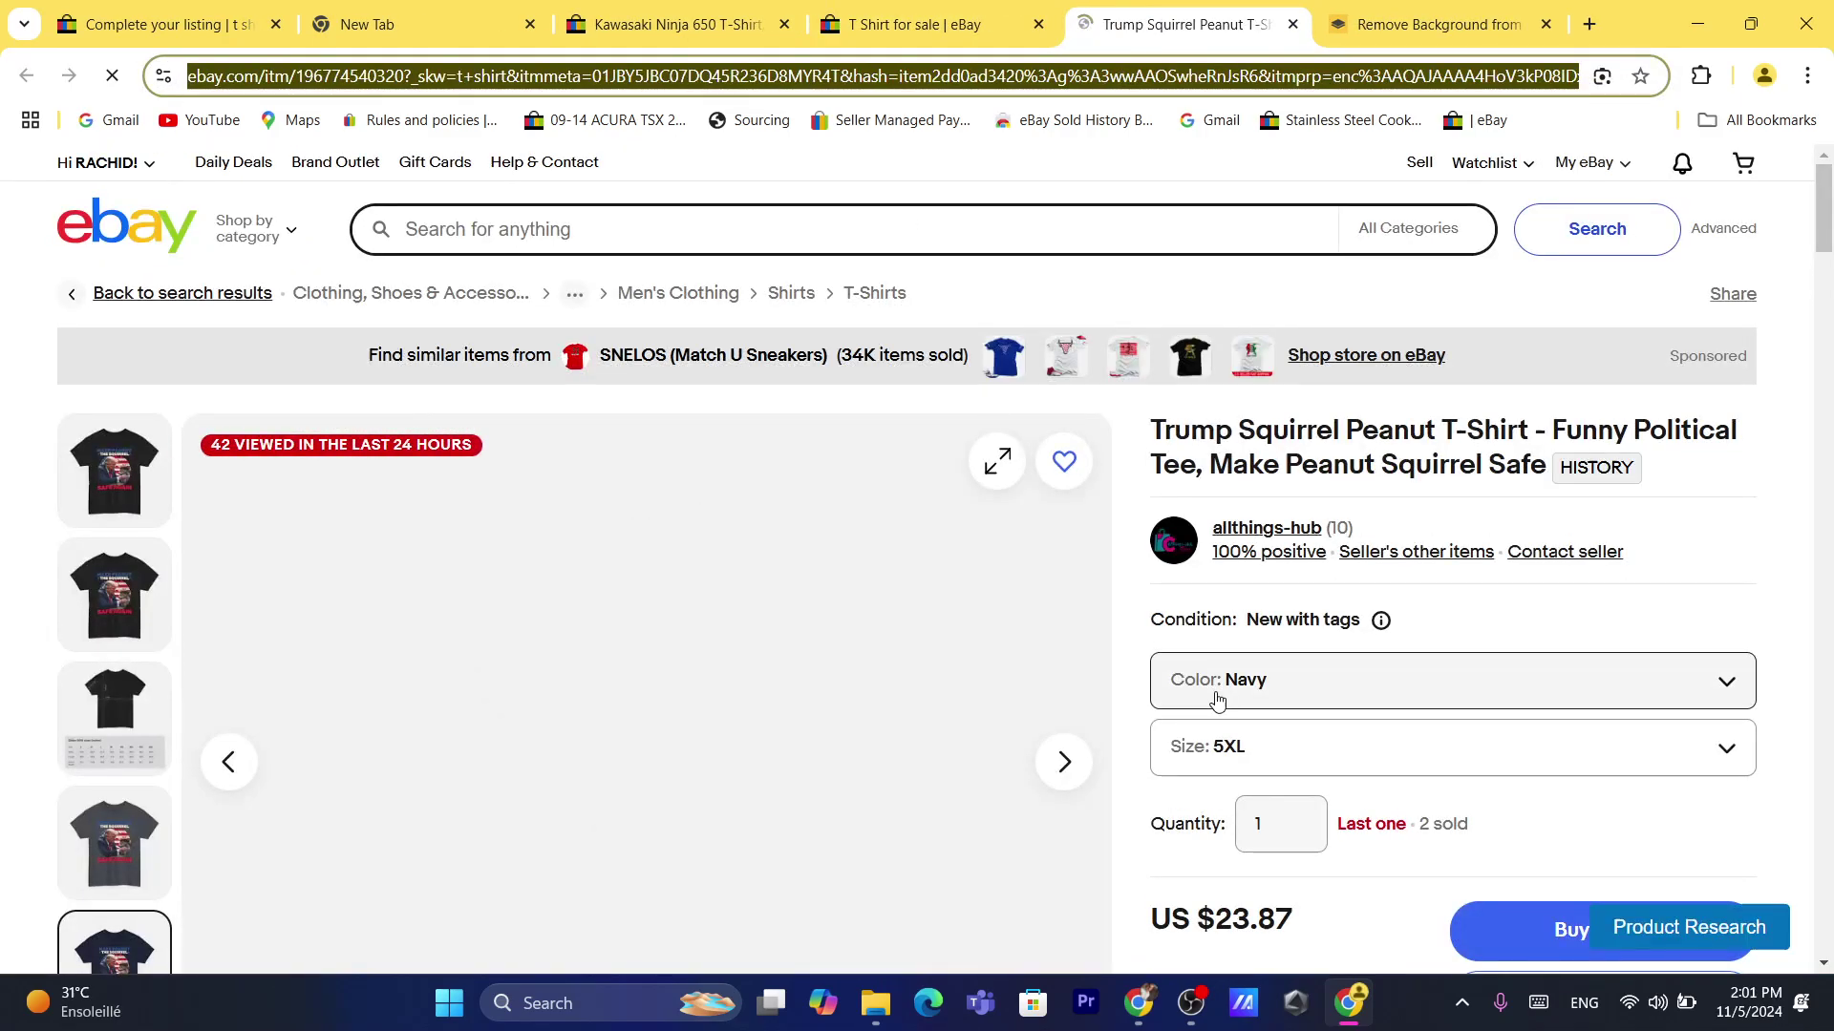
Preview the shirt's color variations by choosing Black and Navy, and examine the available sizes.
{"action": "left_click", "coordinate": [1217, 700]}
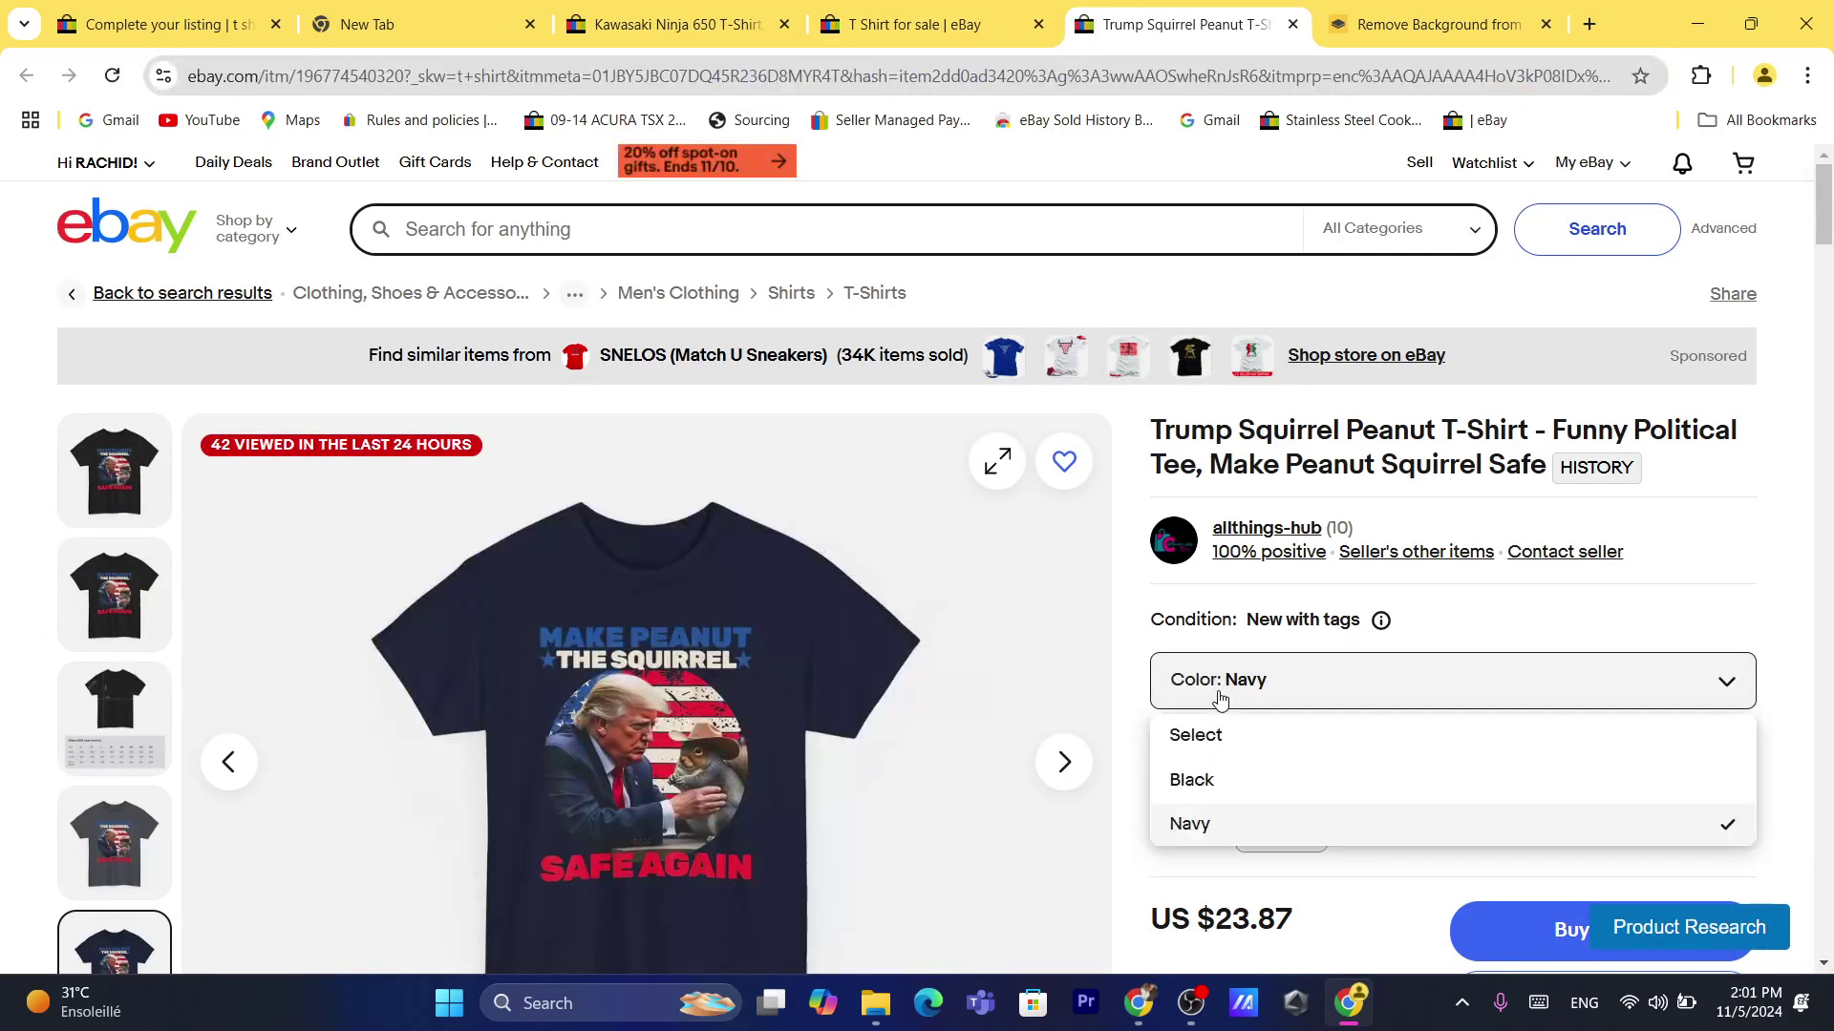
{"action": "left_click", "coordinate": [1222, 787]}
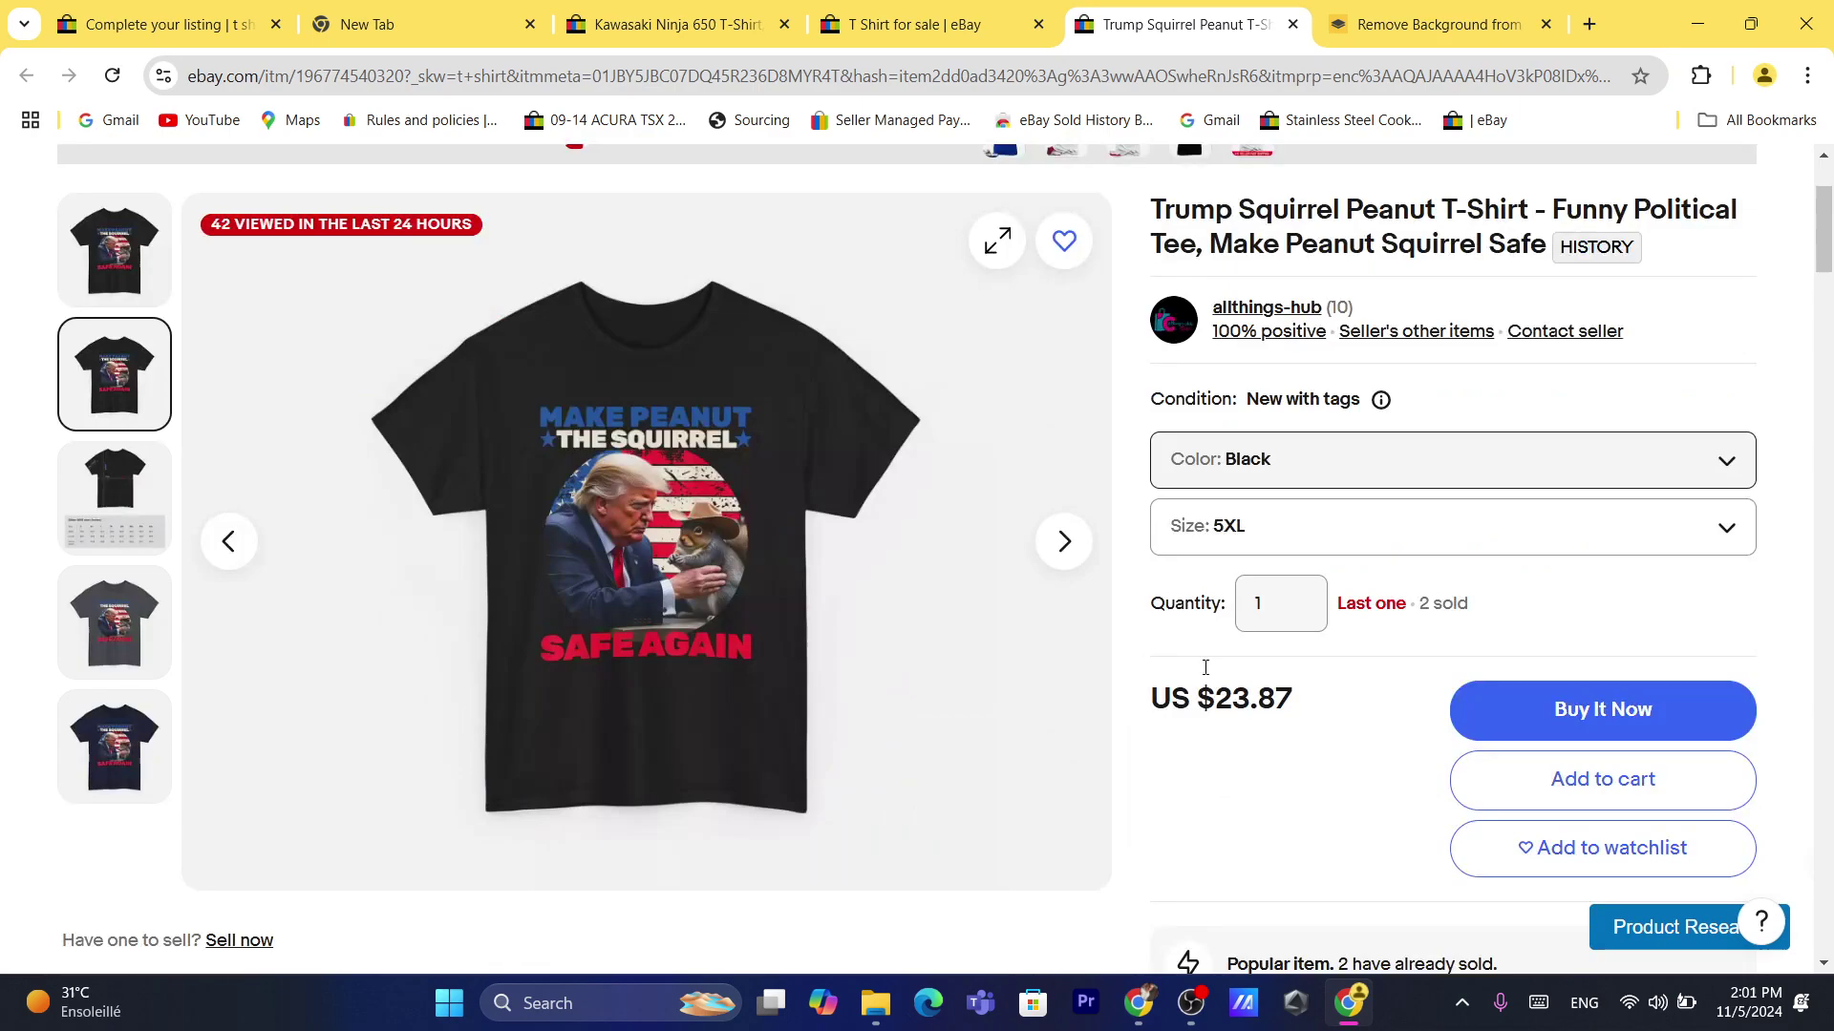
{"action": "left_click", "coordinate": [1261, 461]}
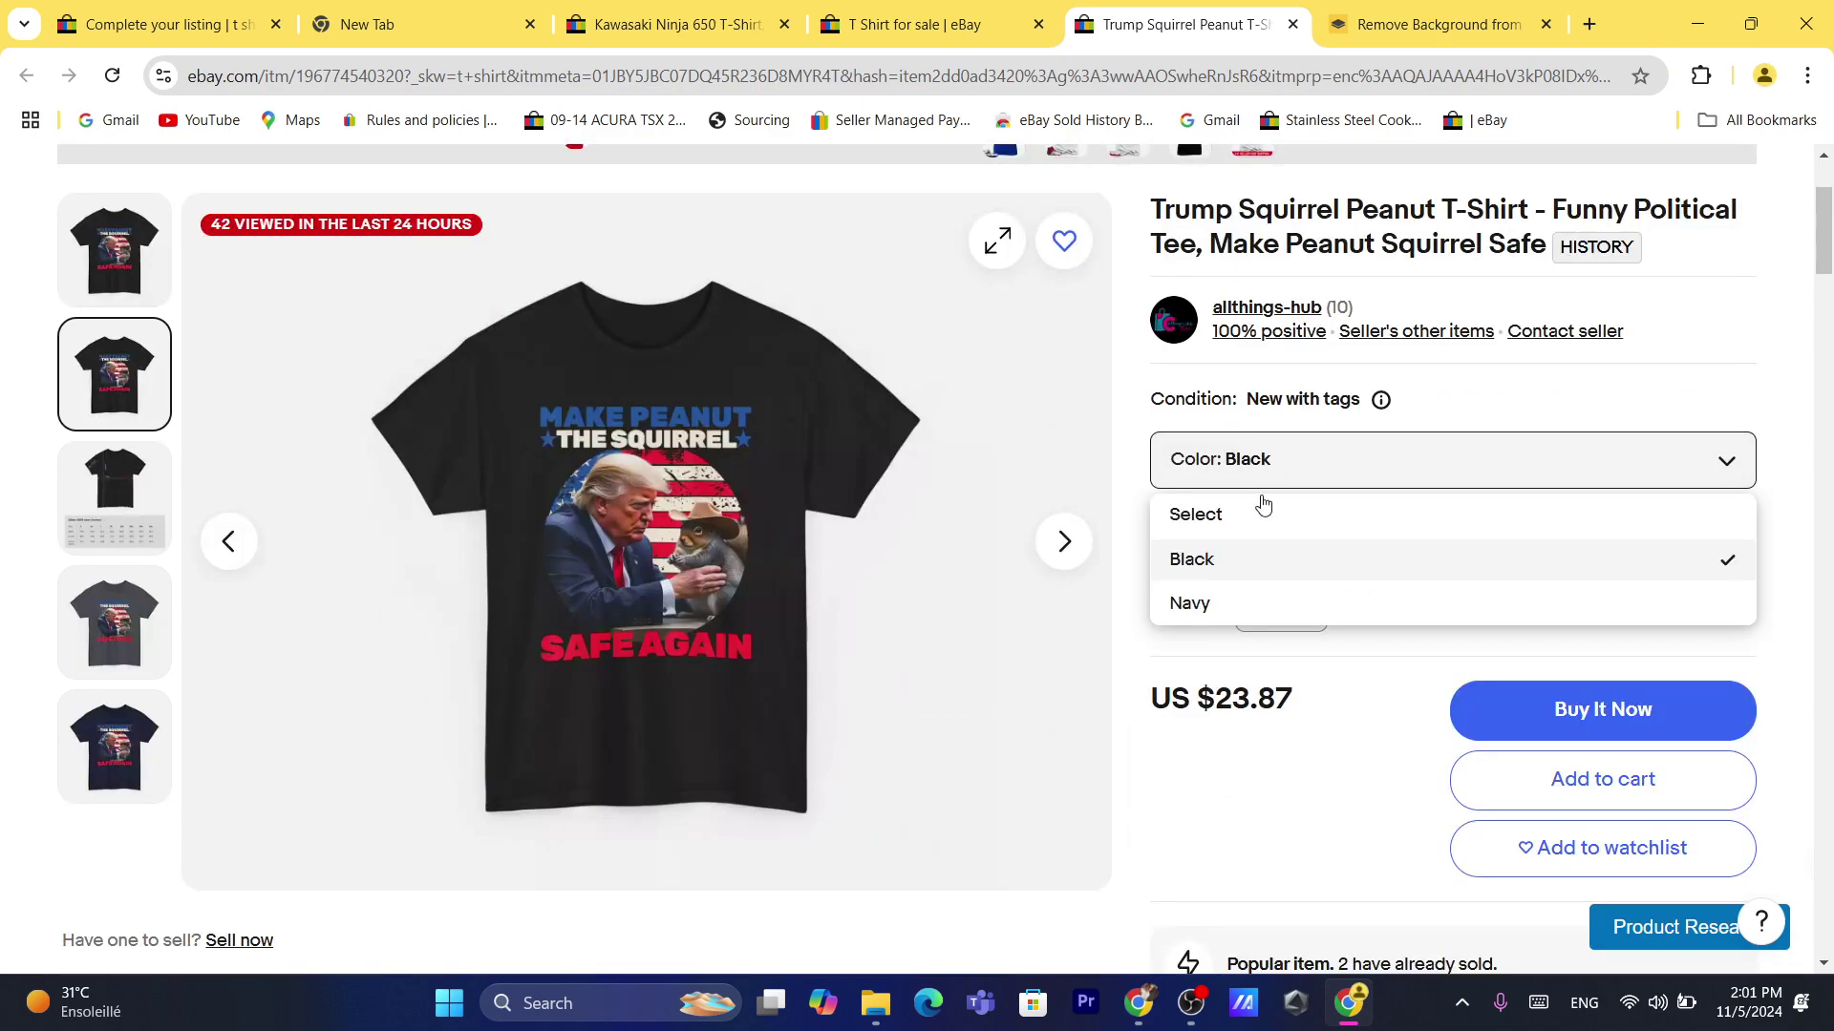
{"action": "left_click", "coordinate": [1209, 612]}
{"action": "left_click", "coordinate": [1199, 492]}
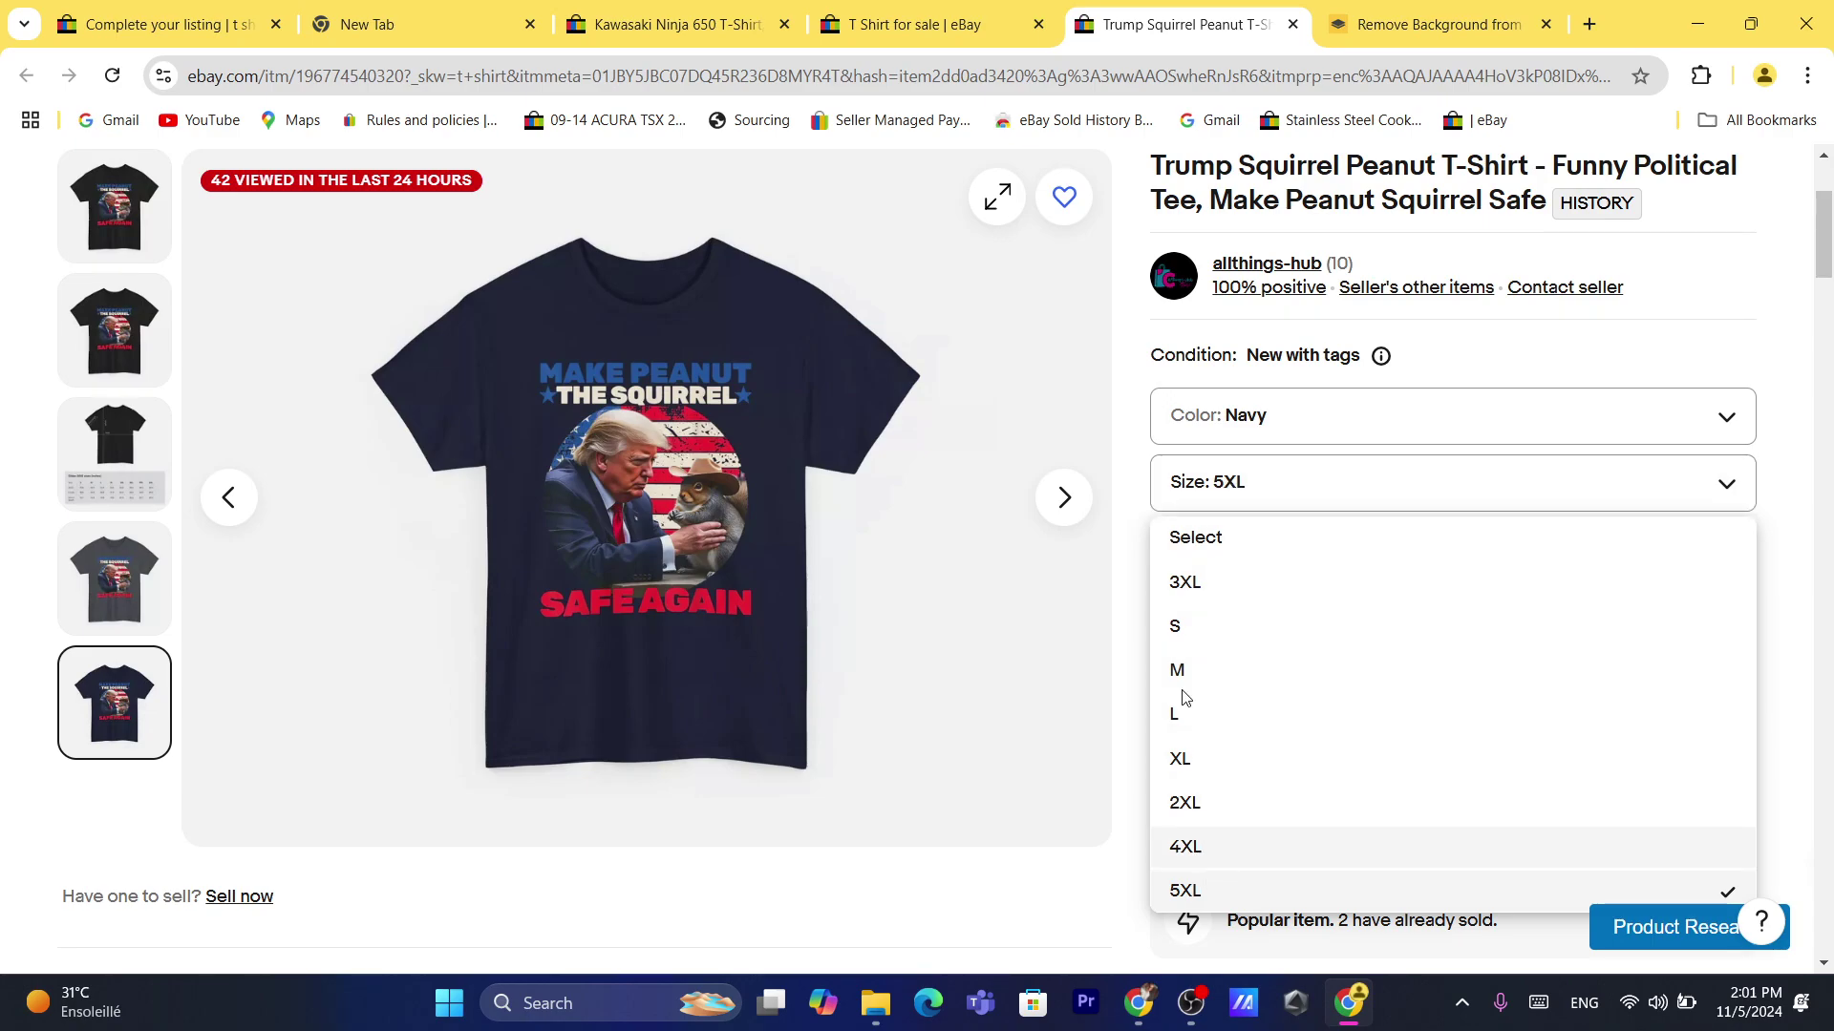
{"action": "left_click", "coordinate": [1177, 336]}
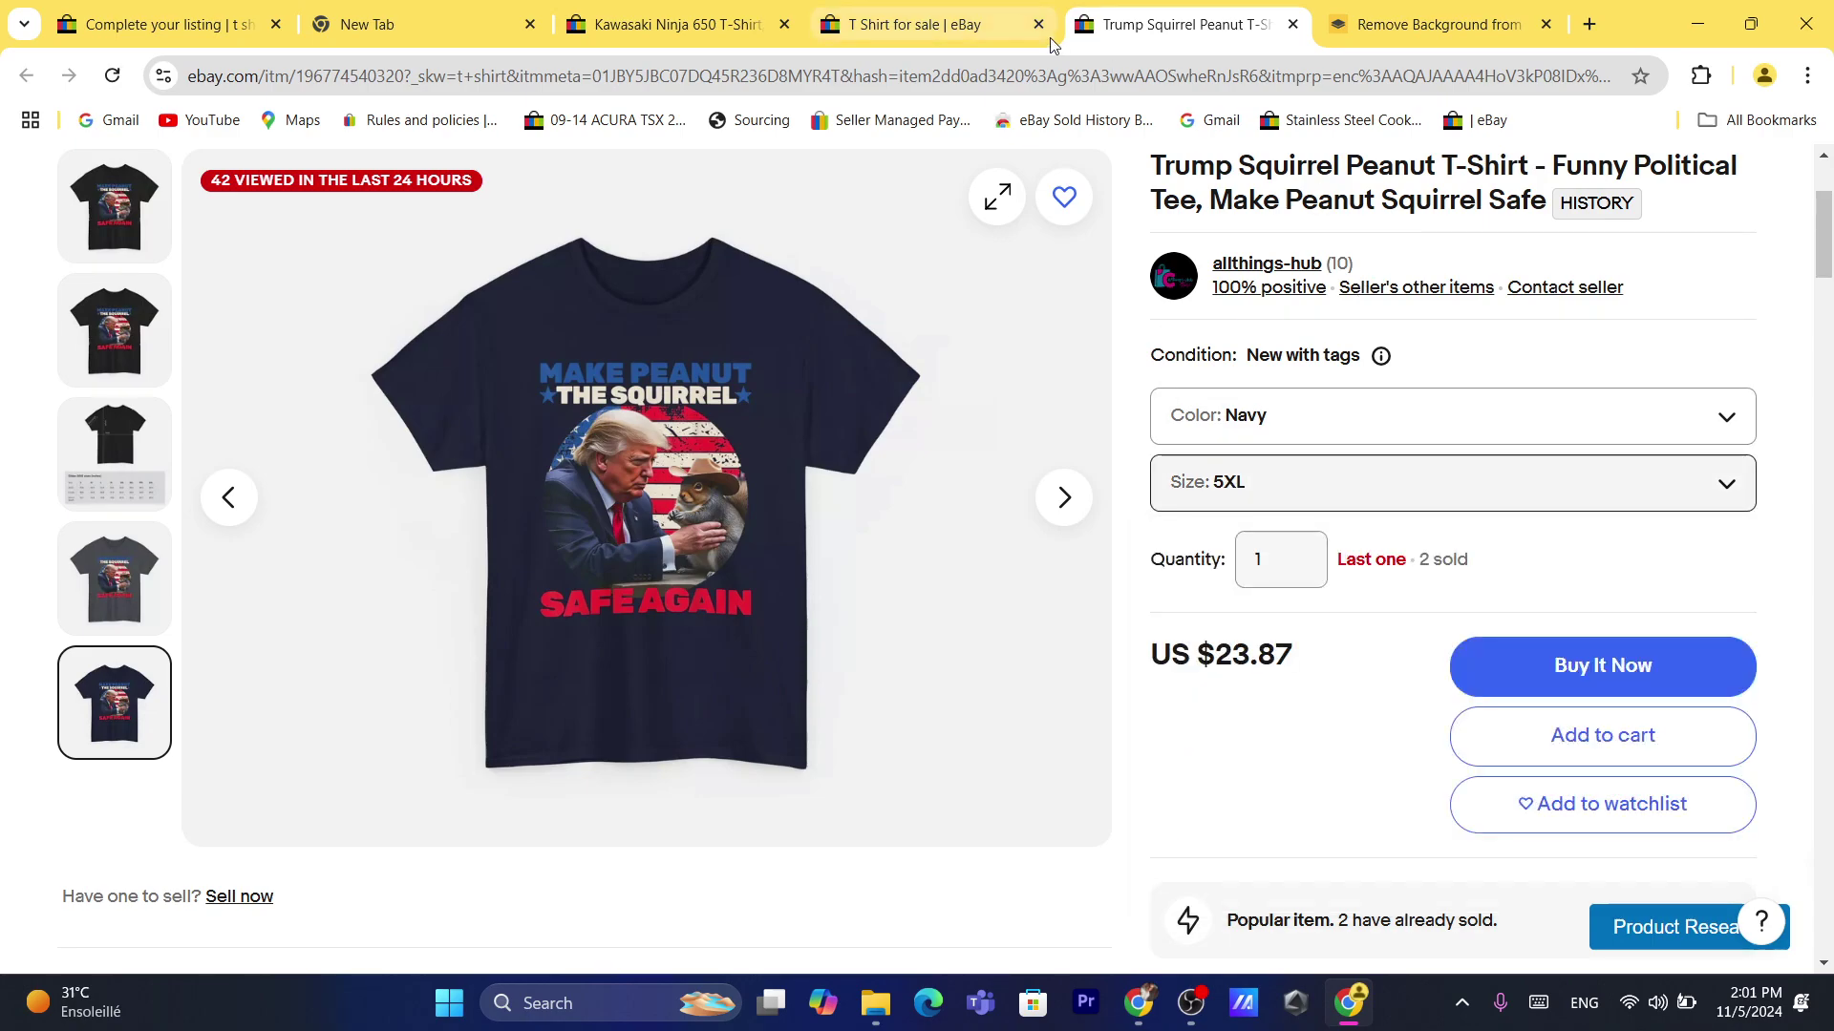
{"action": "left_click", "coordinate": [1125, 73]}
{"action": "type", "text": "s"}
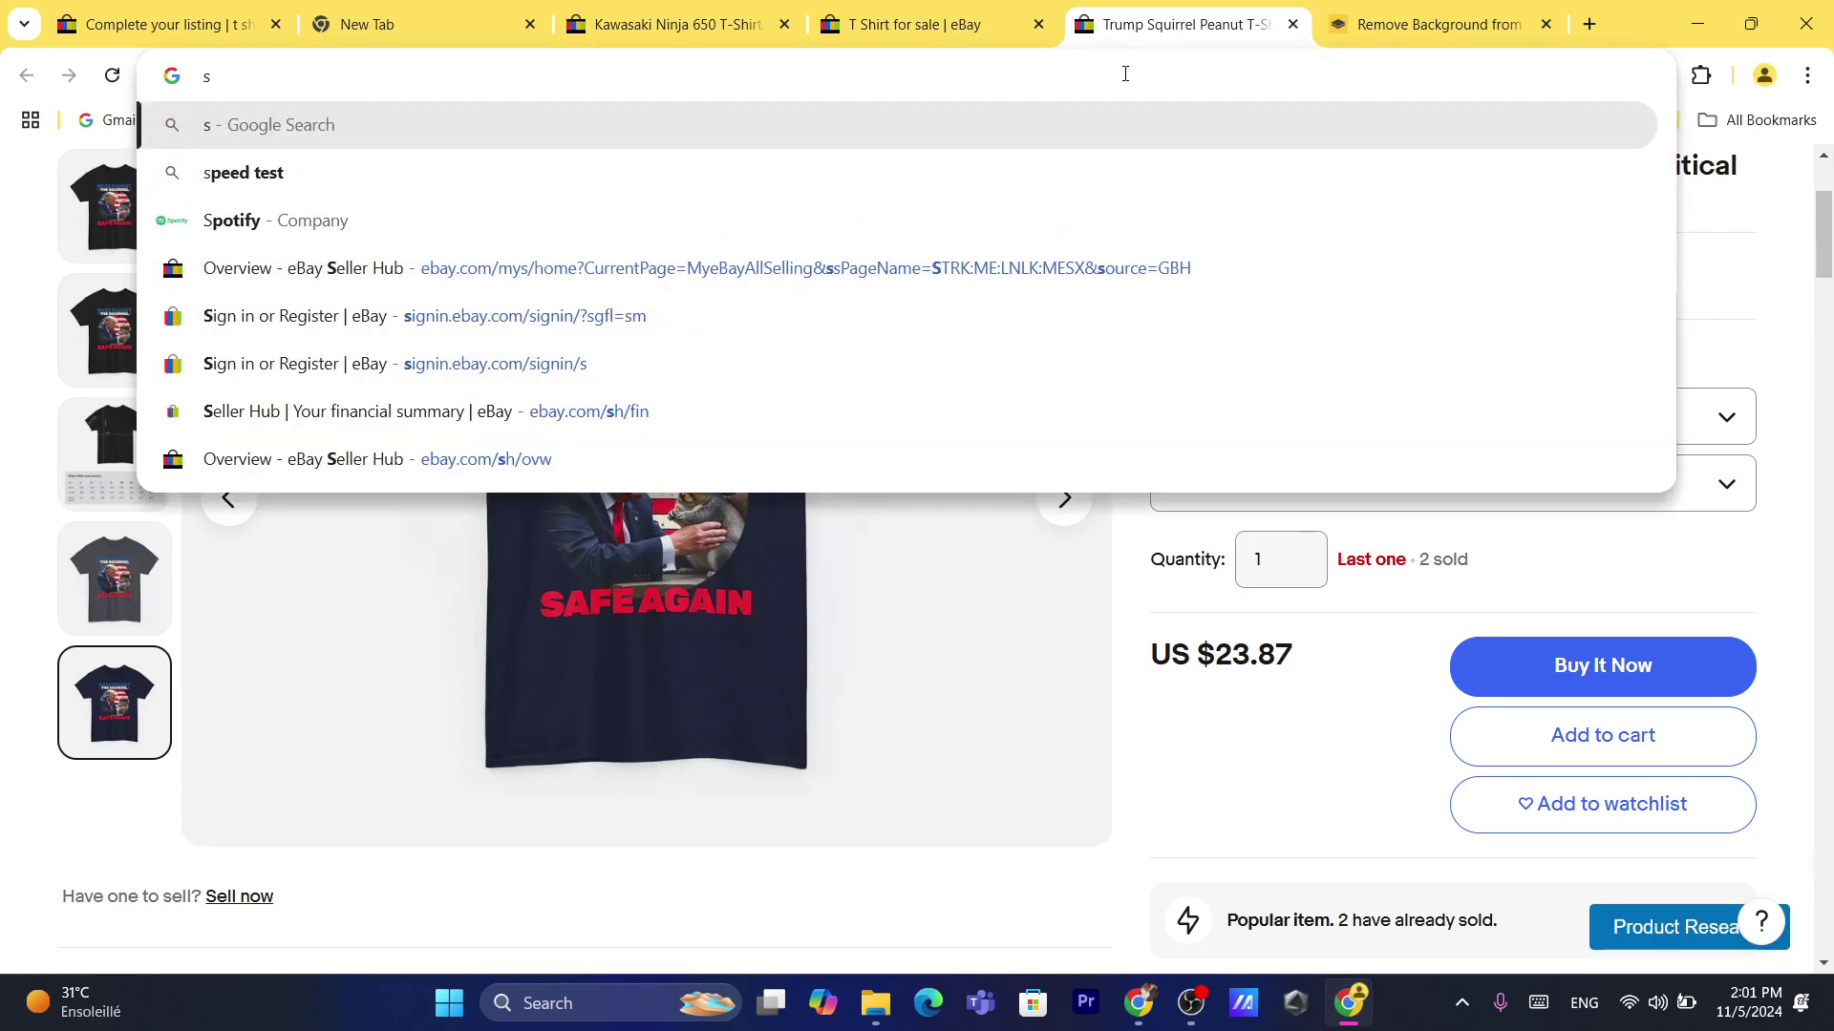
{"action": "left_click", "coordinate": [1390, 756]}
{"action": "scroll", "coordinate": [1829, 226], "scroll_direction": "up", "scroll_amount": 3}
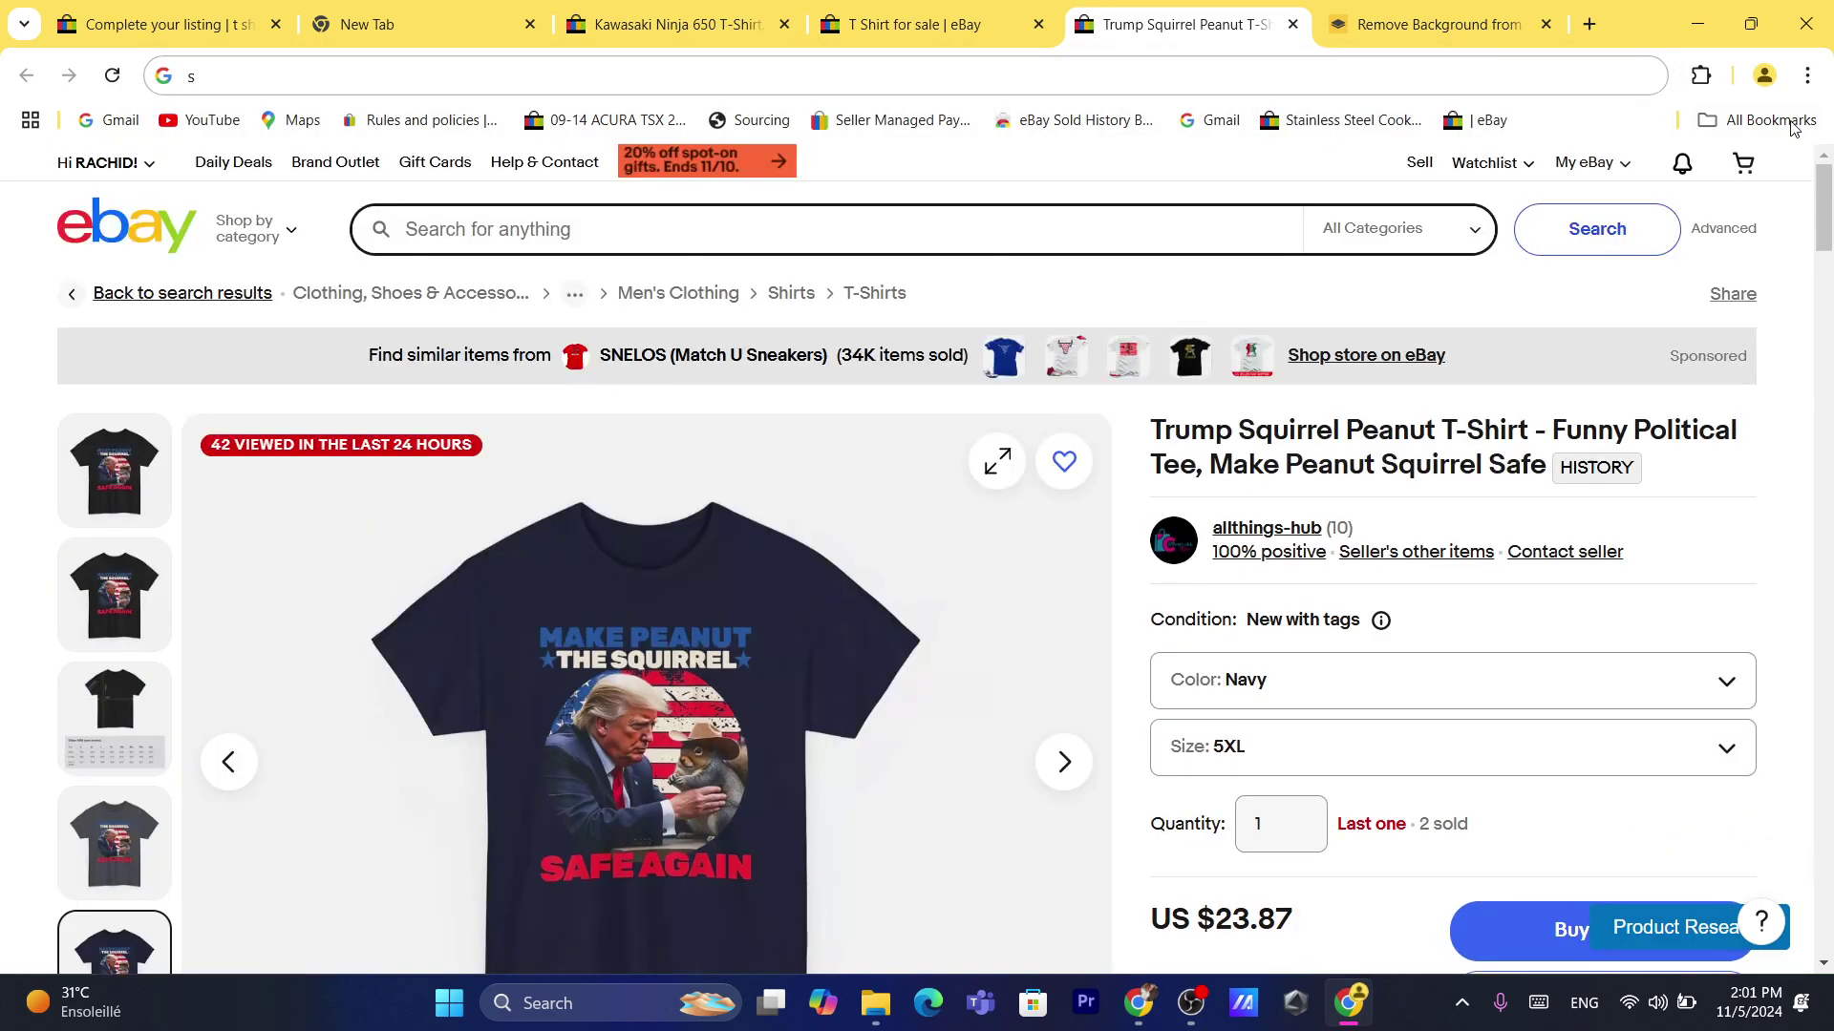
Return to the t shirt search results and go from there to the Seller Hub page for managing active listings.
{"action": "key", "text": "ctrl+shift+Tab"}
{"action": "scroll", "coordinate": [1827, 239], "scroll_direction": "up", "scroll_amount": 4}
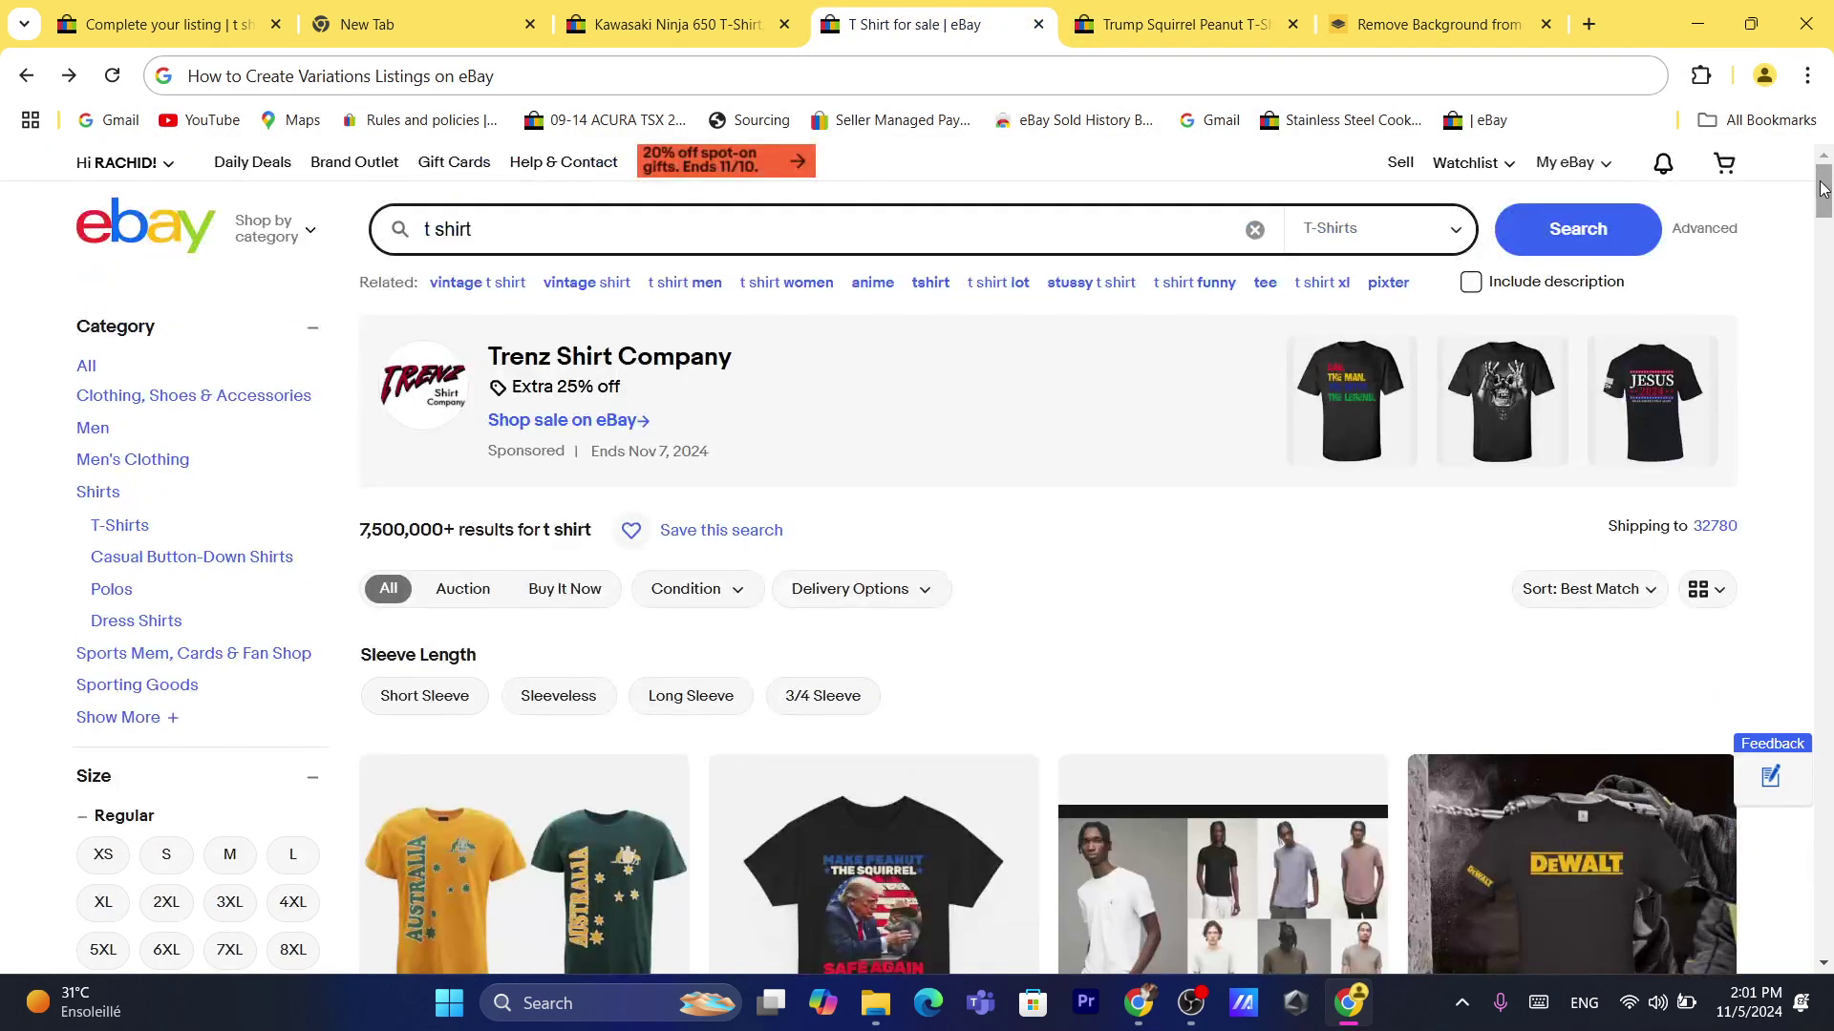
{"action": "left_click", "coordinate": [1395, 176]}
{"action": "left_click", "coordinate": [860, 65]}
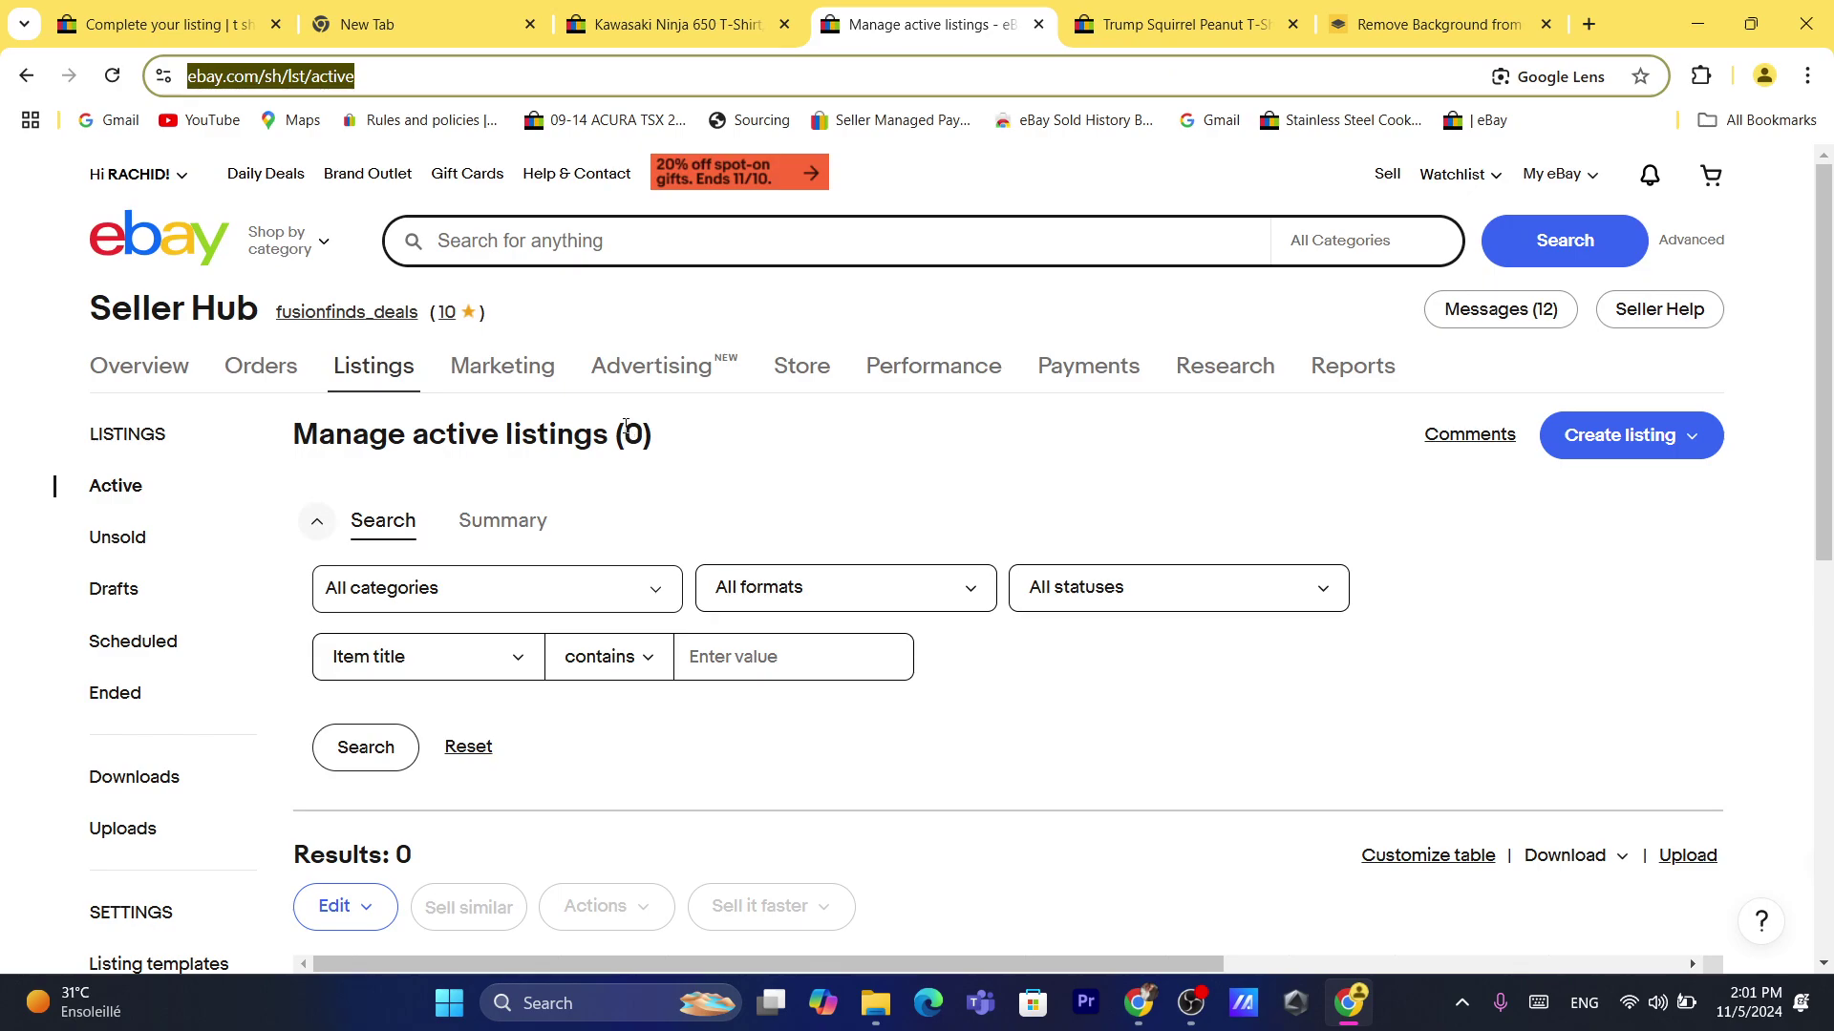
{"action": "triple_click", "coordinate": [542, 433]}
{"action": "left_click", "coordinate": [721, 447]}
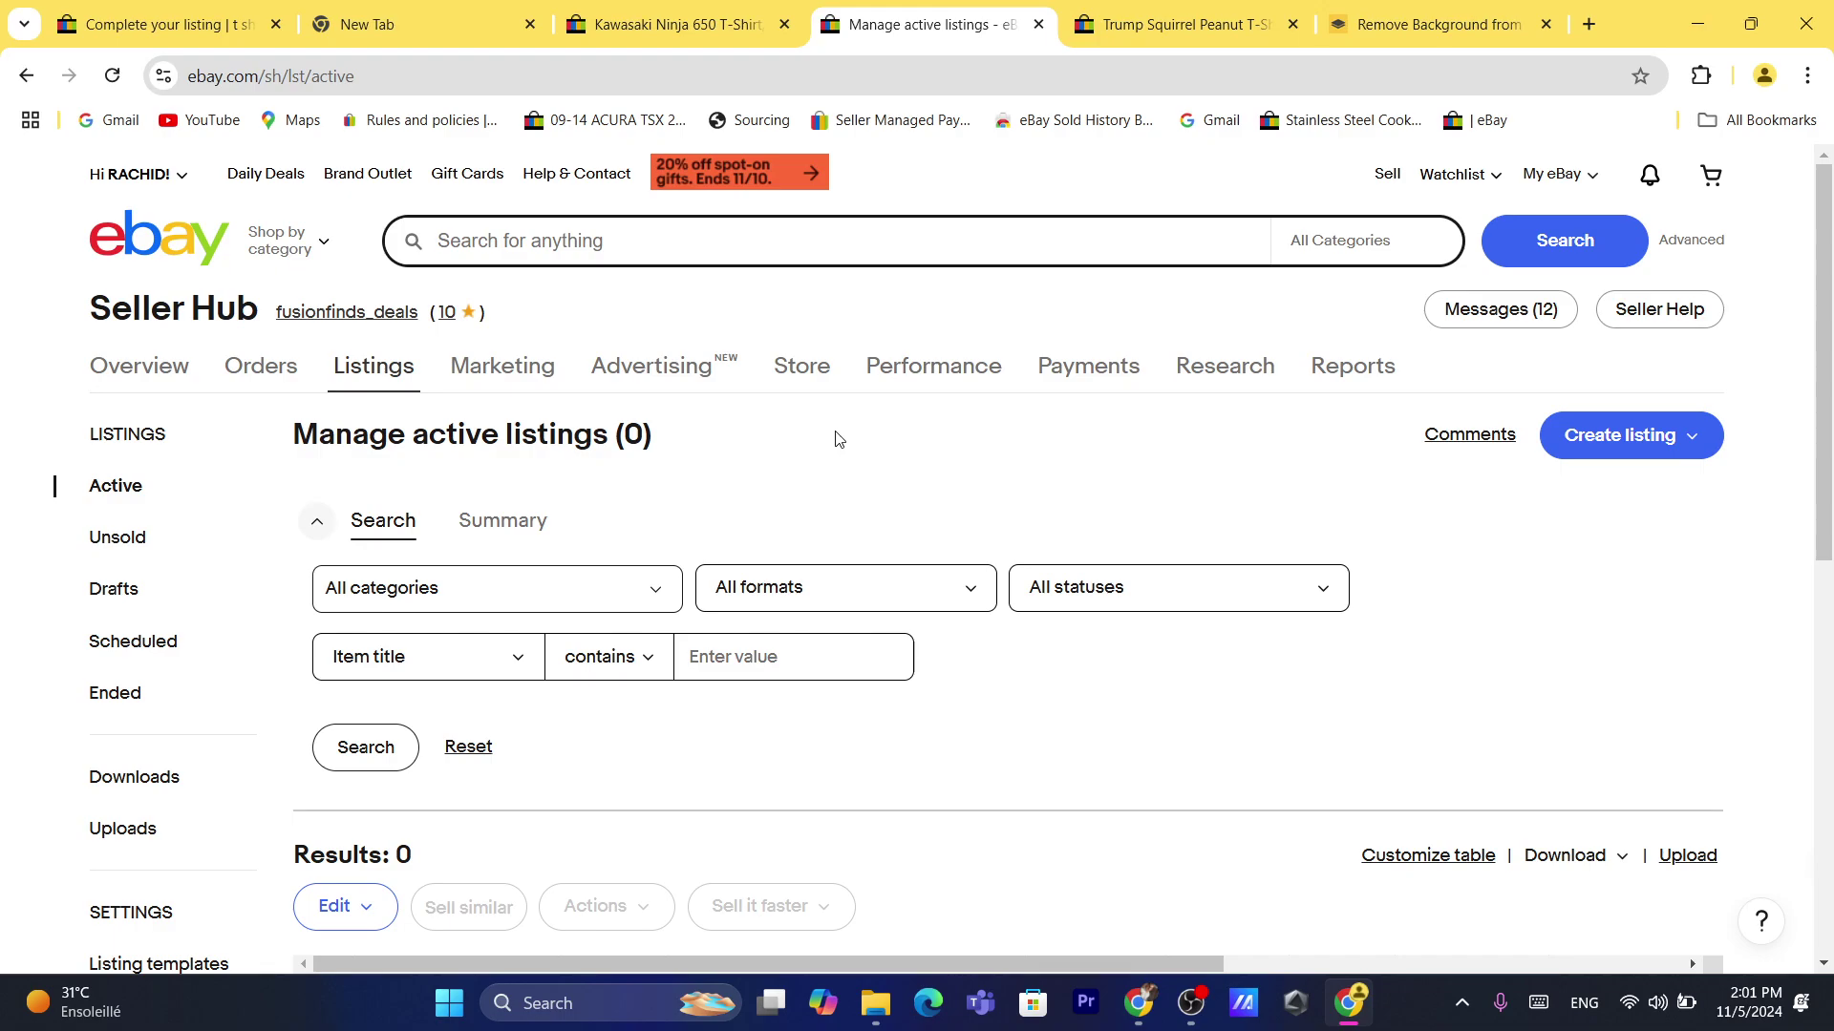
Start creating a new single listing from the active listings page.
{"action": "left_click", "coordinate": [1633, 437]}
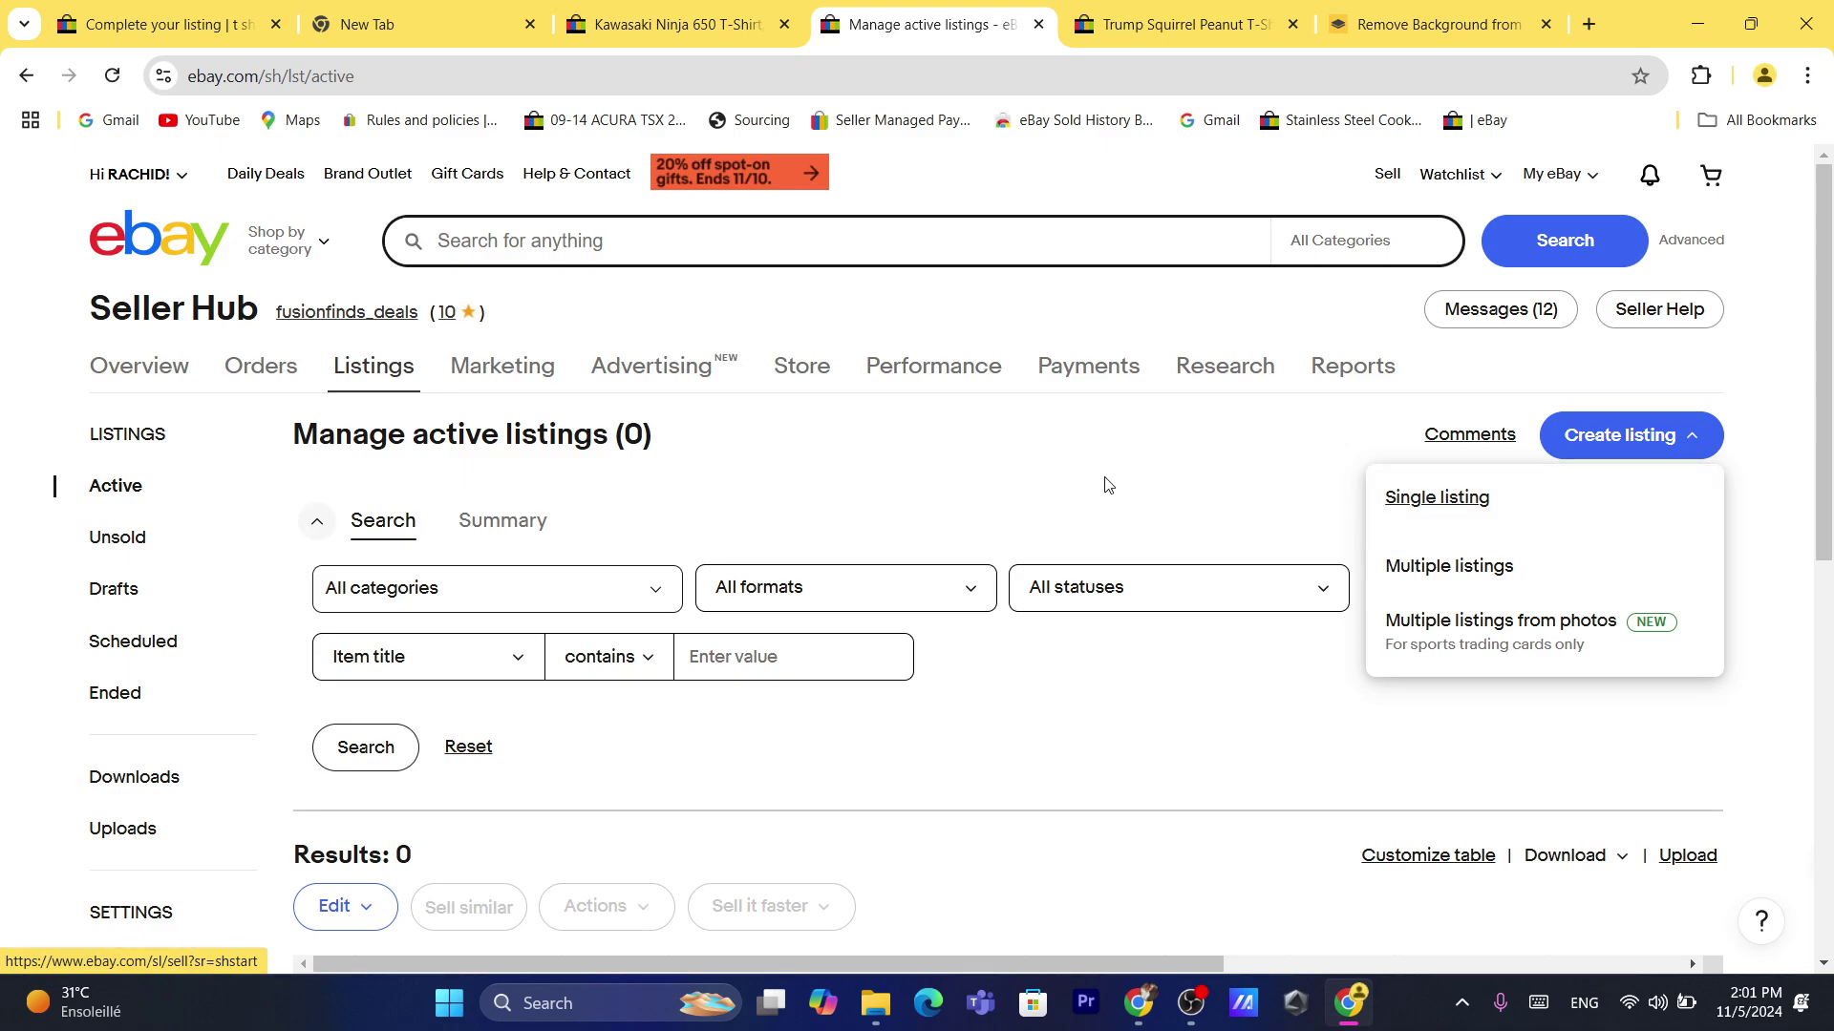
{"action": "left_click", "coordinate": [1666, 373]}
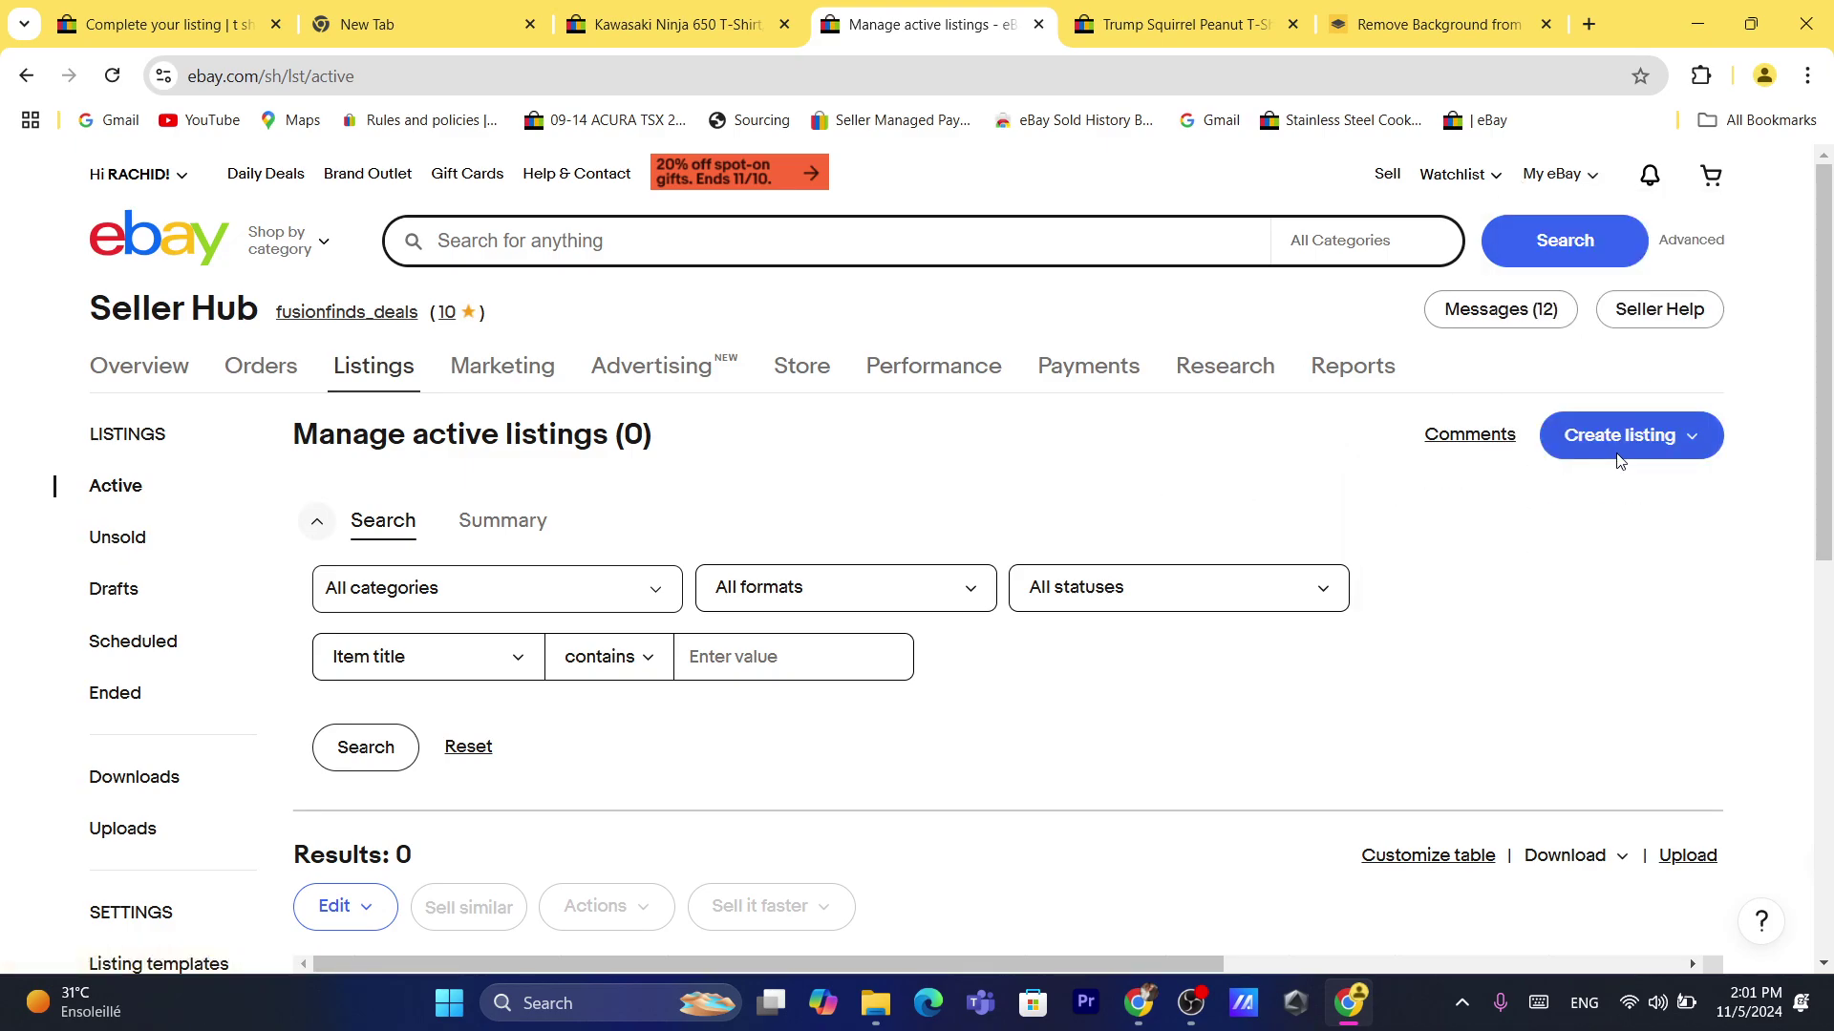
{"action": "left_click", "coordinate": [1657, 447]}
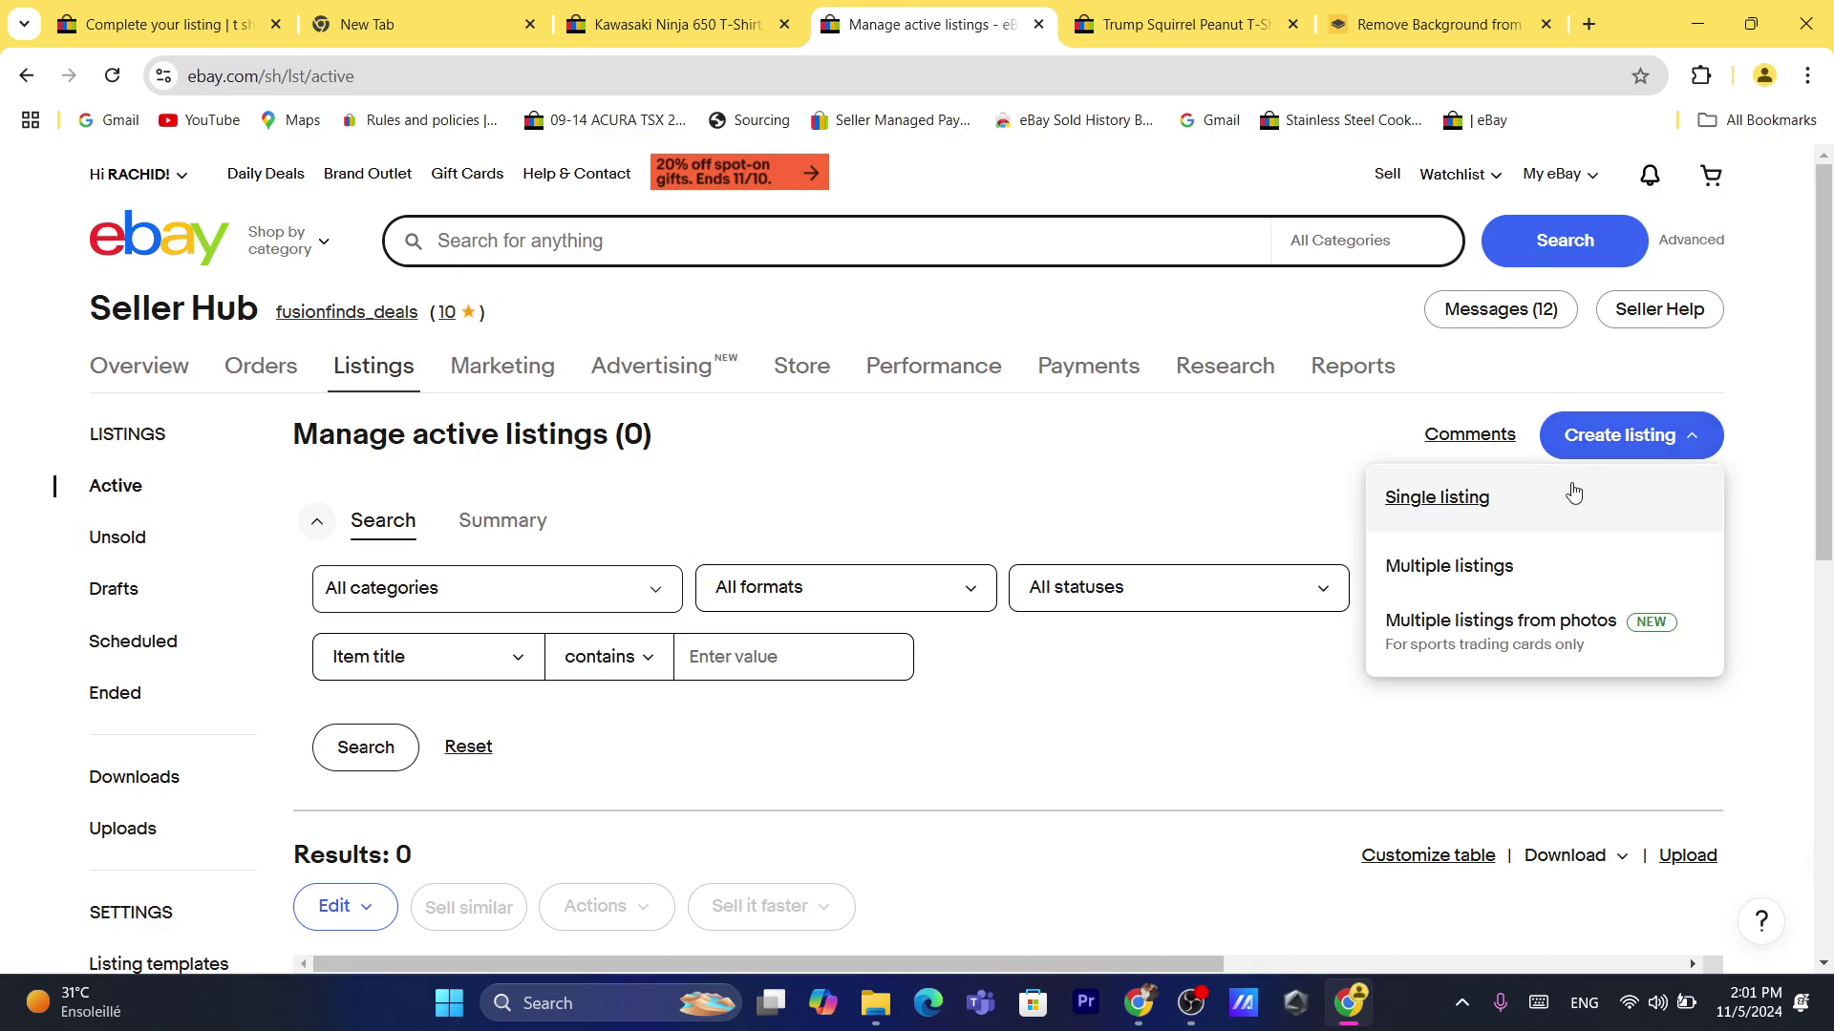
{"action": "left_click", "coordinate": [1576, 496]}
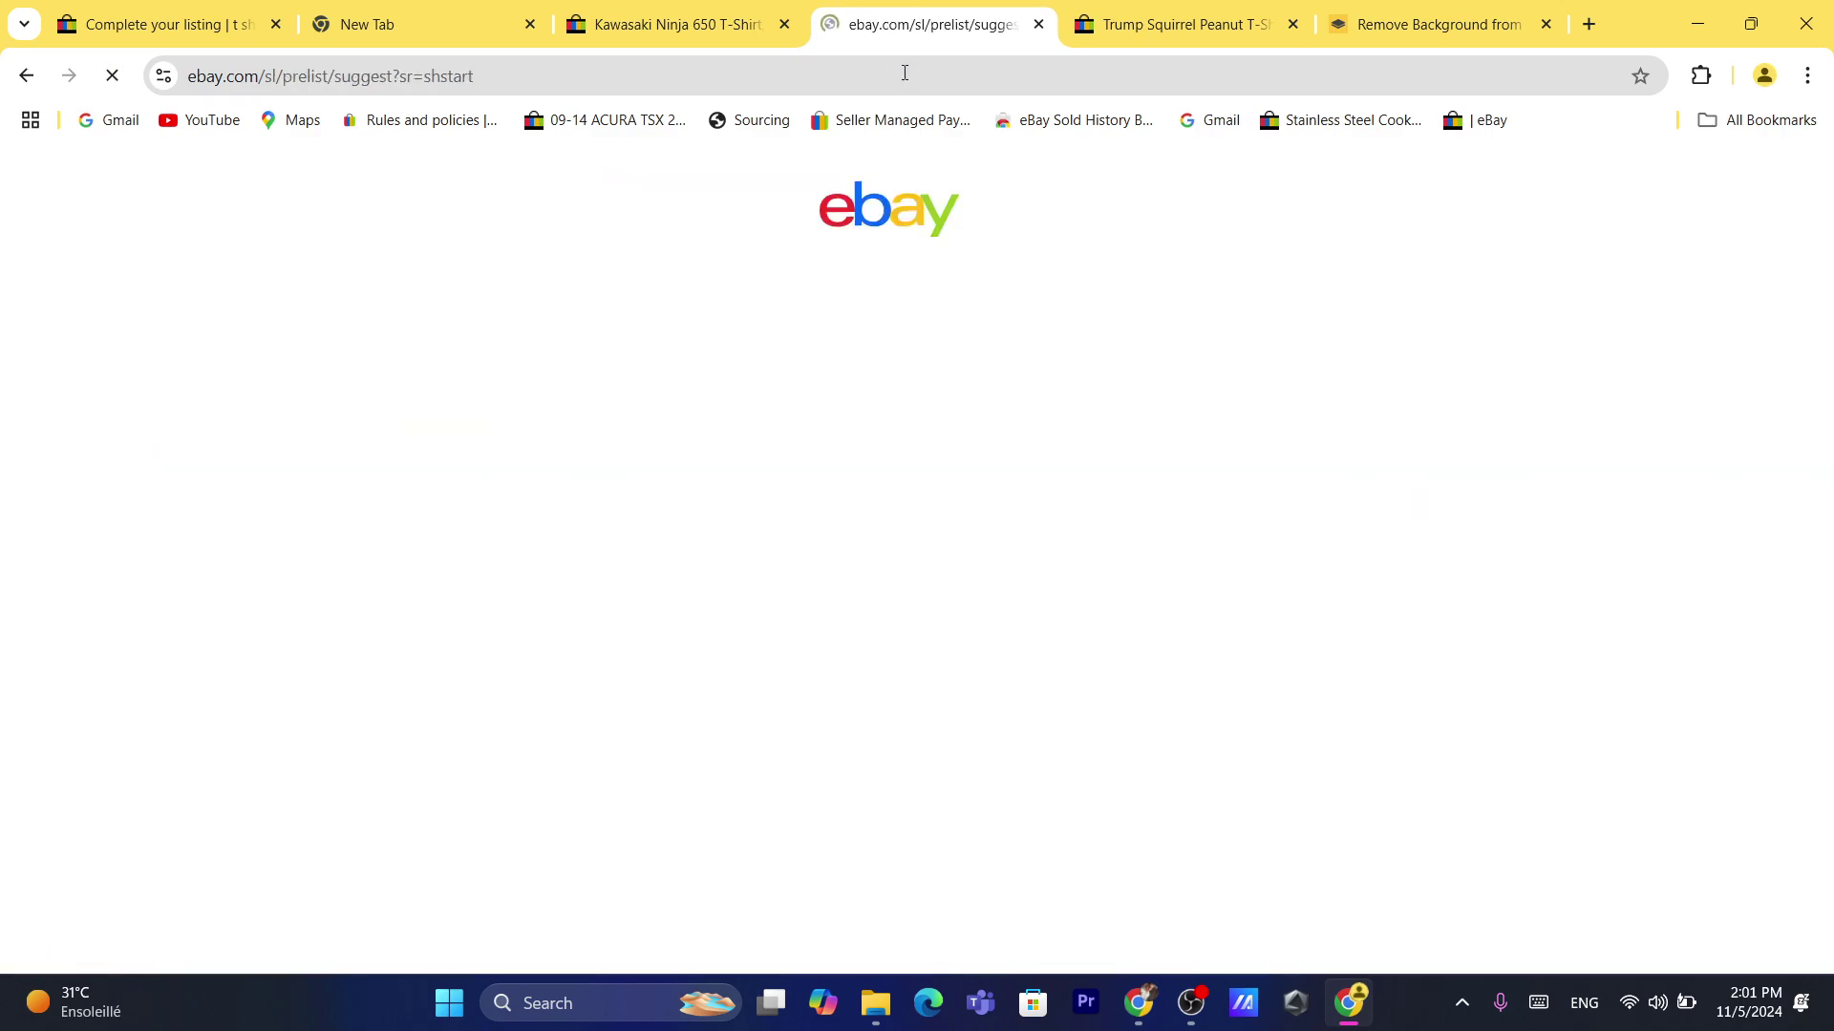
{"action": "left_click", "coordinate": [861, 76]}
{"action": "type", "text": "s"}
{"action": "left_click", "coordinate": [64, 596]}
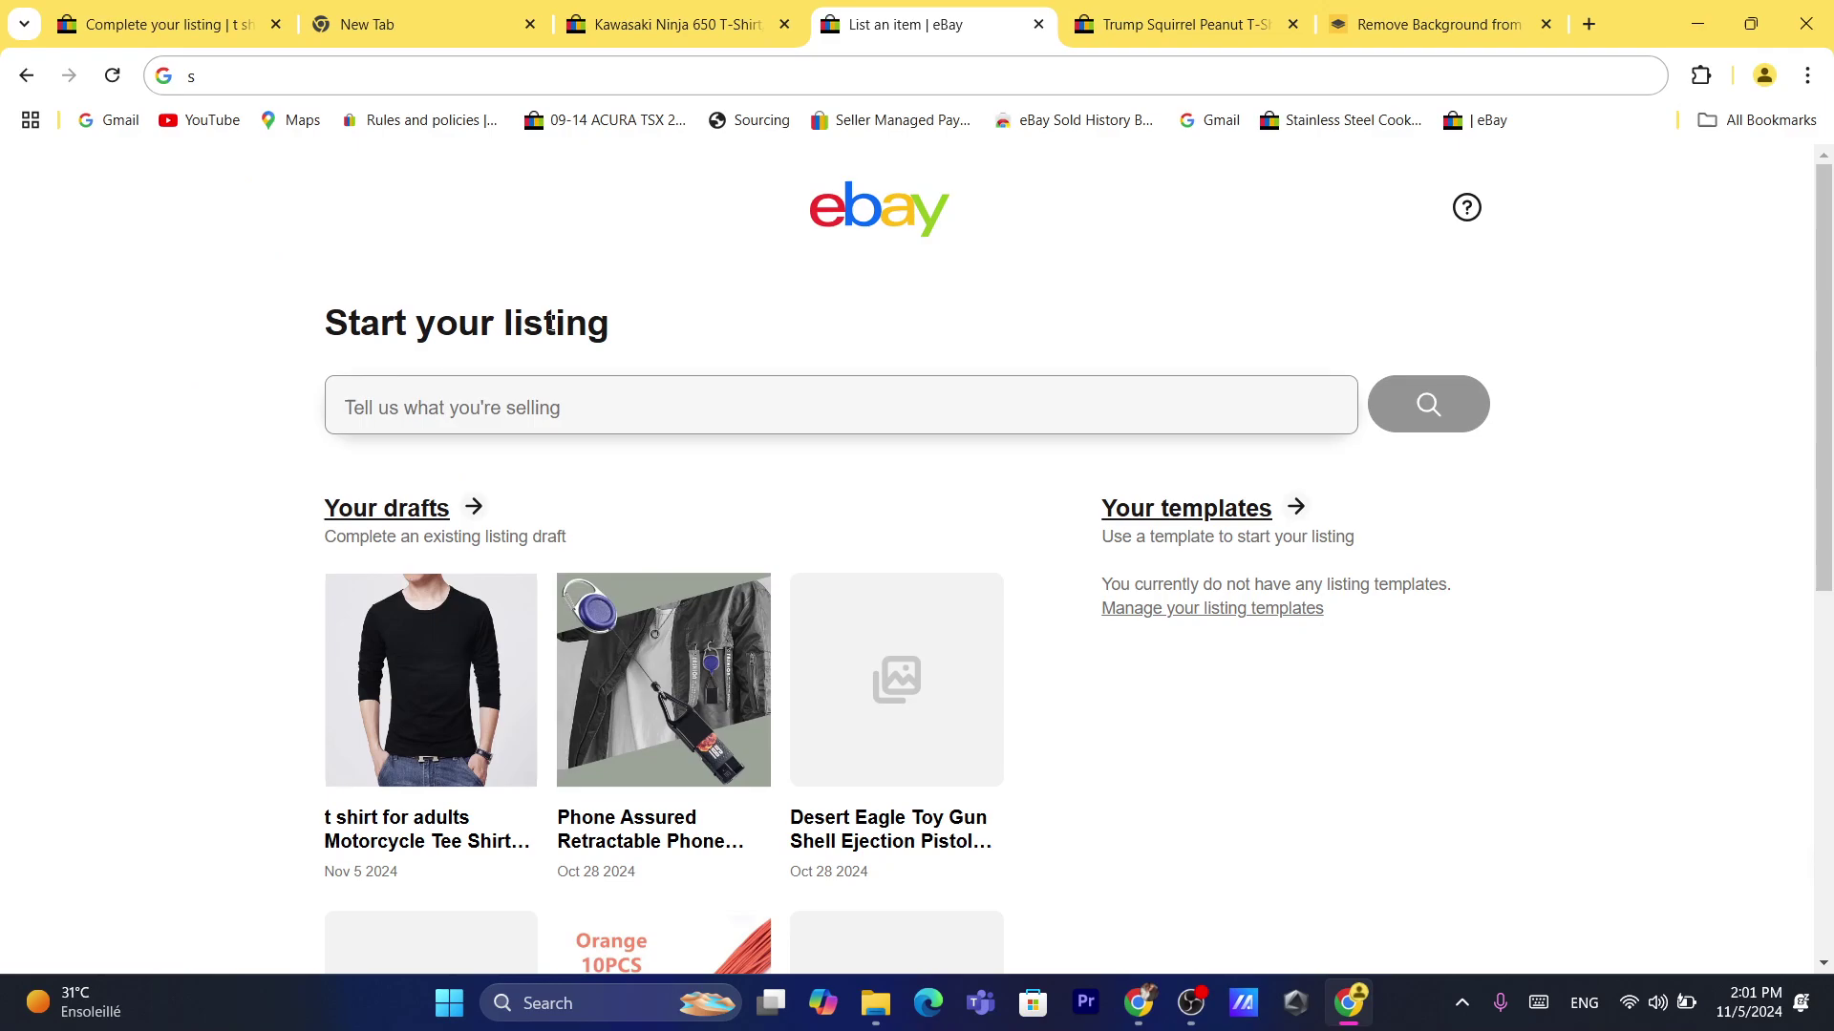
{"action": "left_click", "coordinate": [511, 413]}
{"action": "type", "text": "How to Create Variations Listings on eBay"}
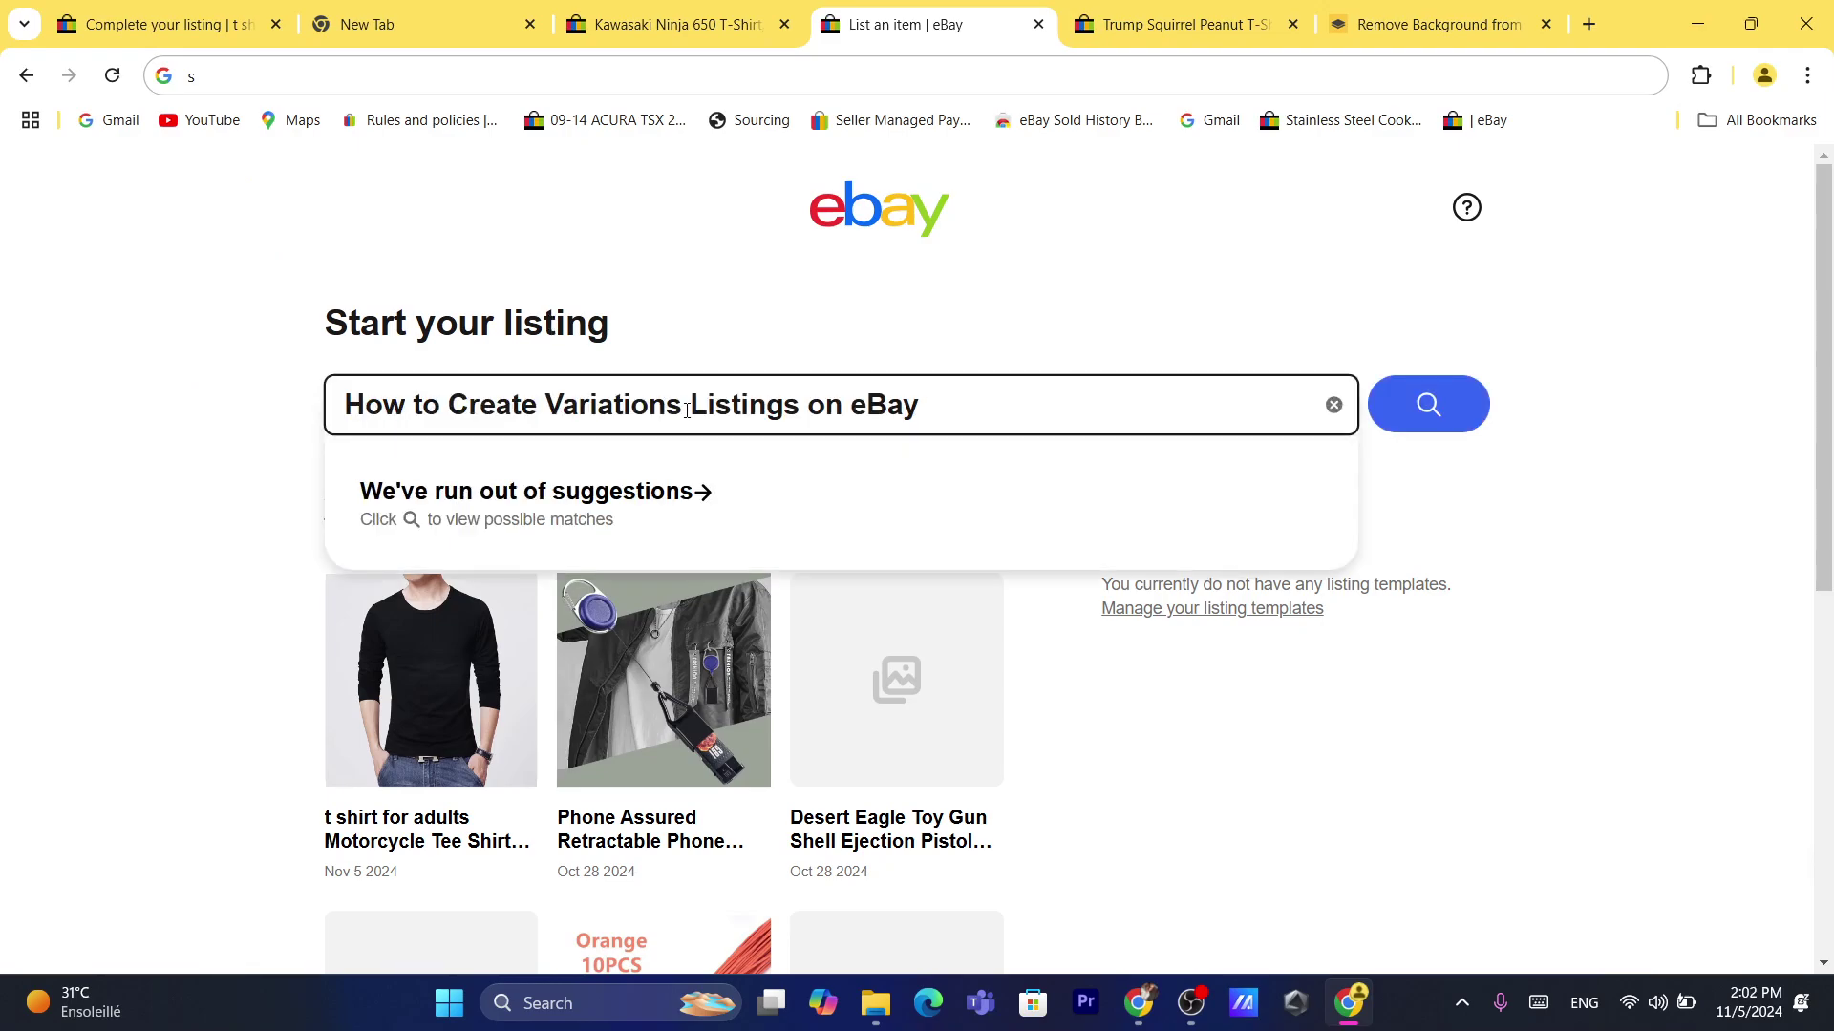
{"action": "triple_click", "coordinate": [687, 411]}
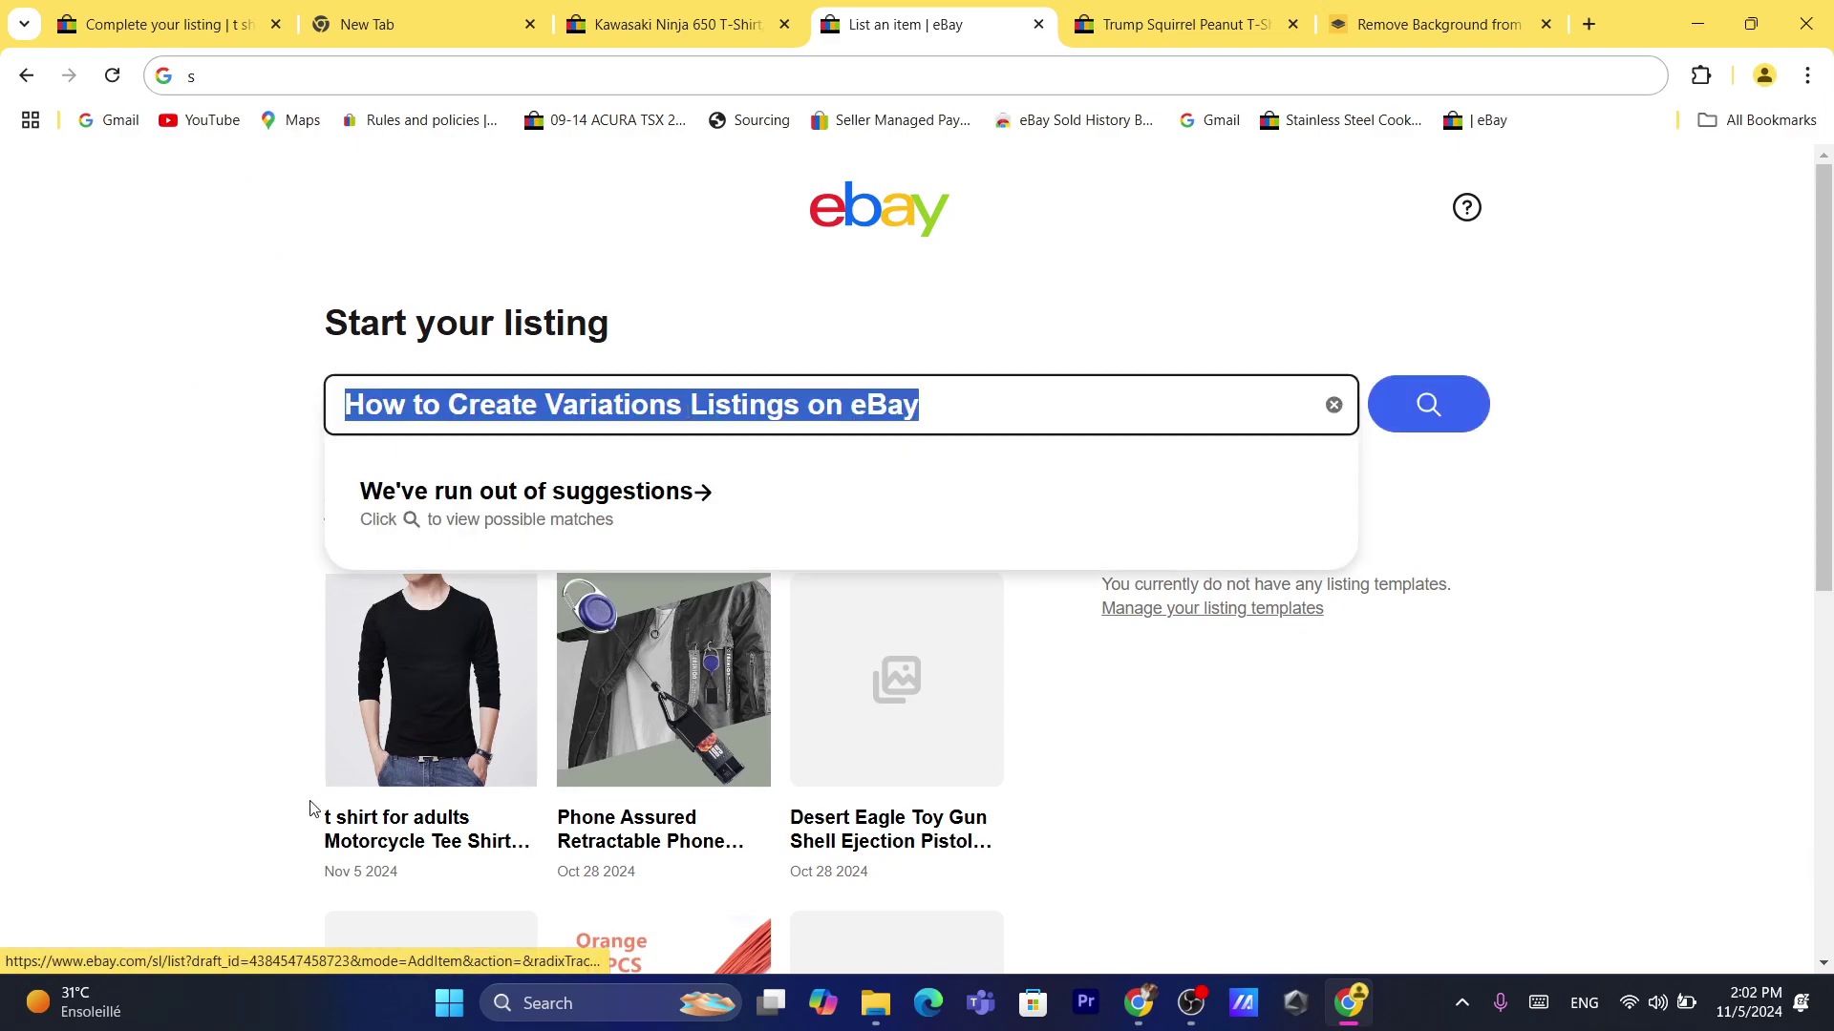
Copy the title "t shirt for adults Motorcycle Tee Shirt" from the first draft and search with it to start the listing.
{"action": "left_click_drag", "start_coordinate": [308, 827], "coordinate": [520, 847]}
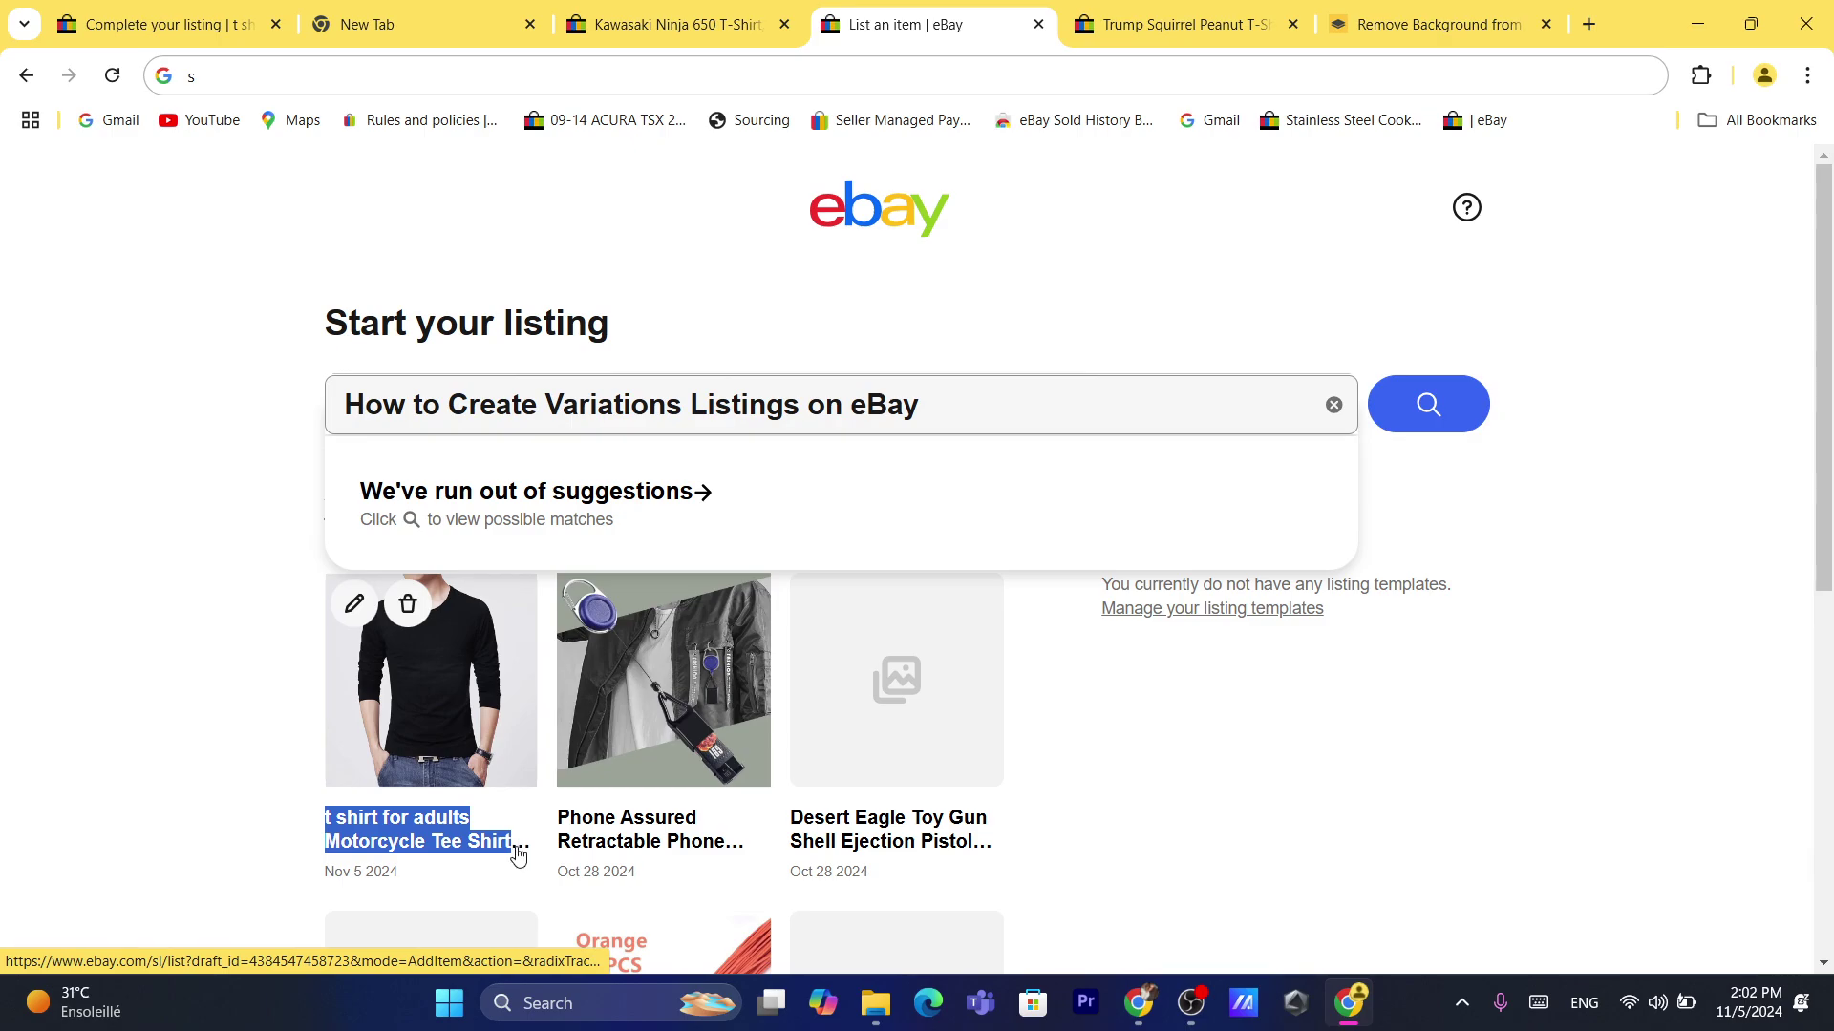
{"action": "key", "text": "ctrl+c"}
{"action": "triple_click", "coordinate": [628, 415]}
{"action": "key", "text": "ctrl+v"}
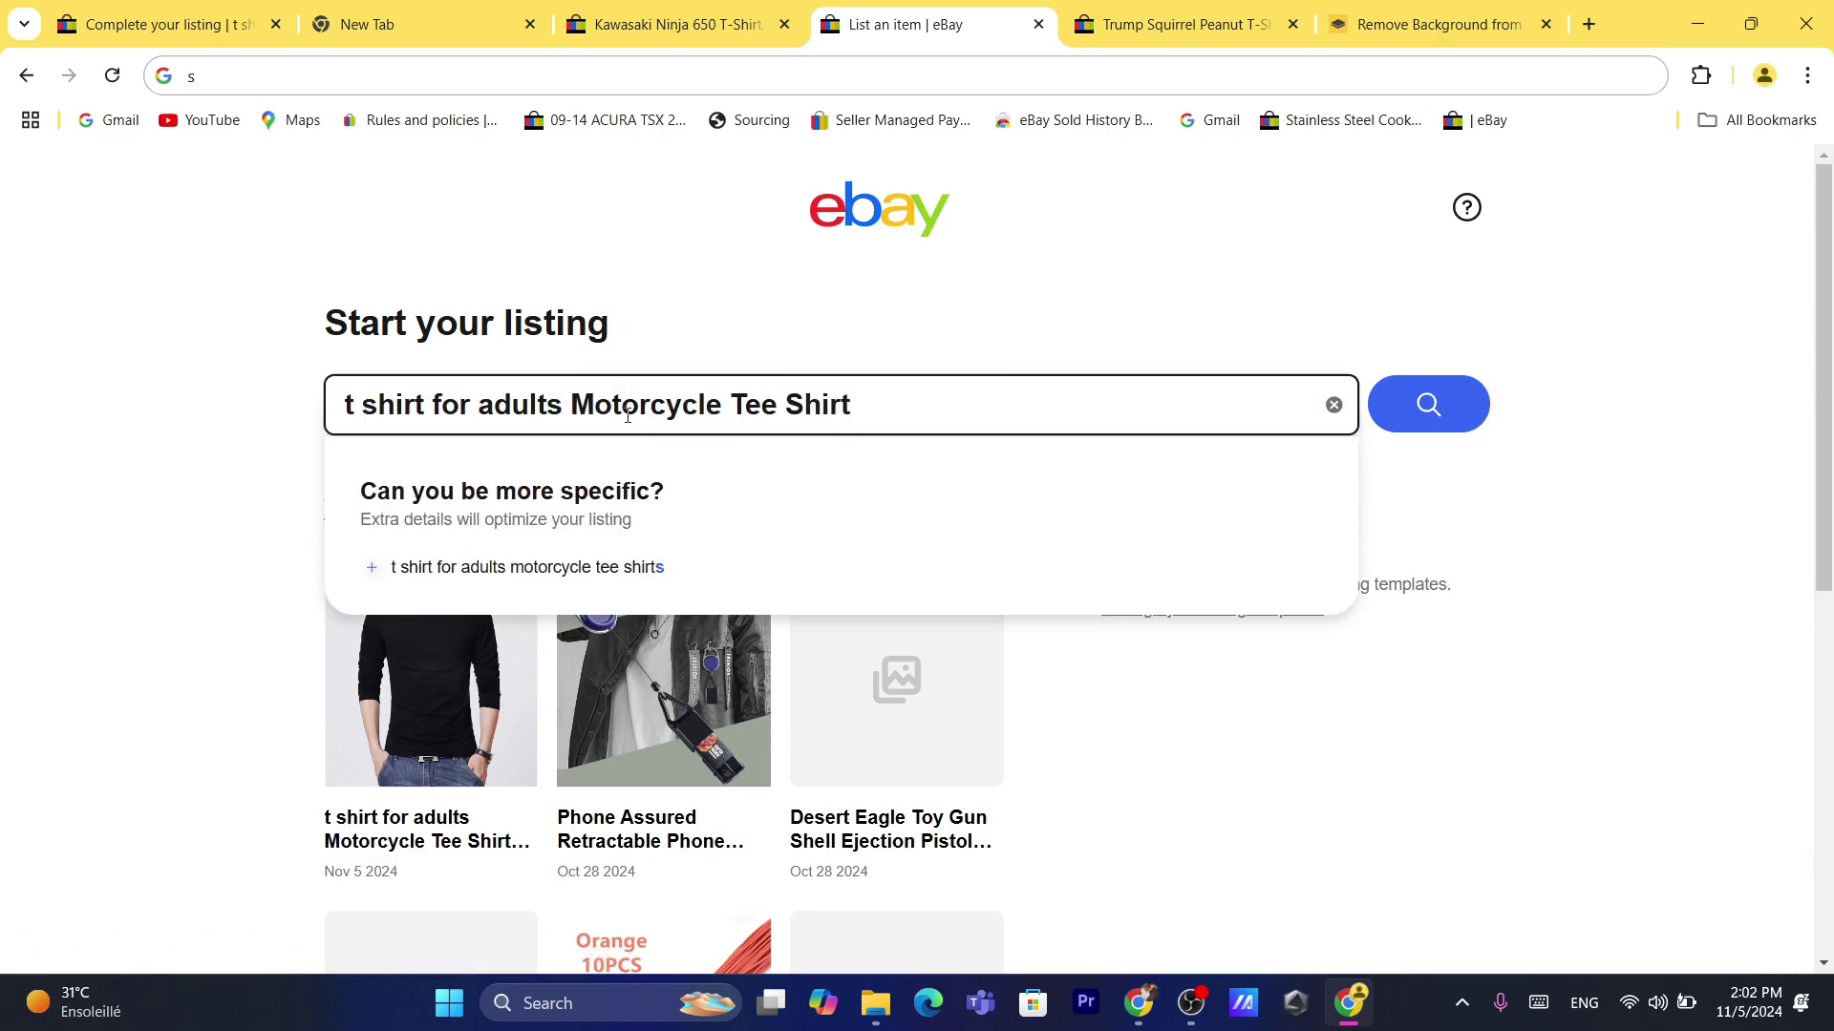
{"action": "left_click", "coordinate": [1408, 427]}
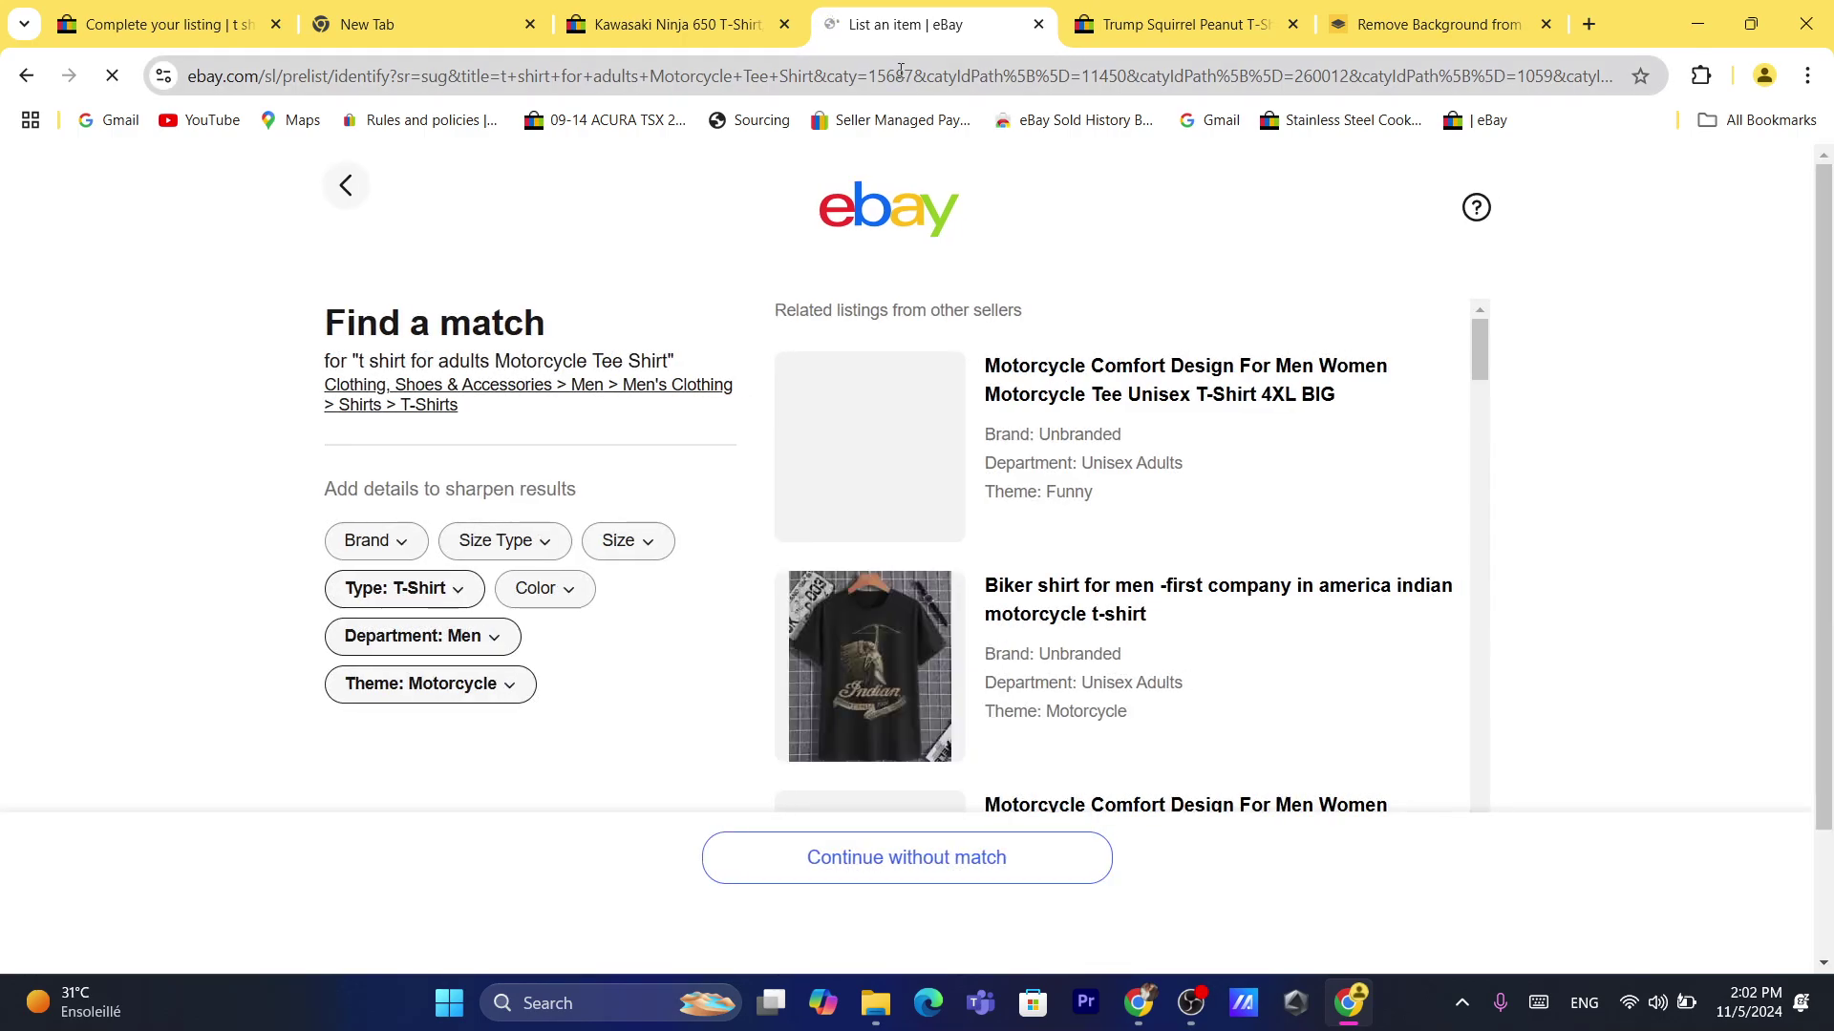
Skip the product matches and continue to the listing form.
{"action": "left_click", "coordinate": [915, 83]}
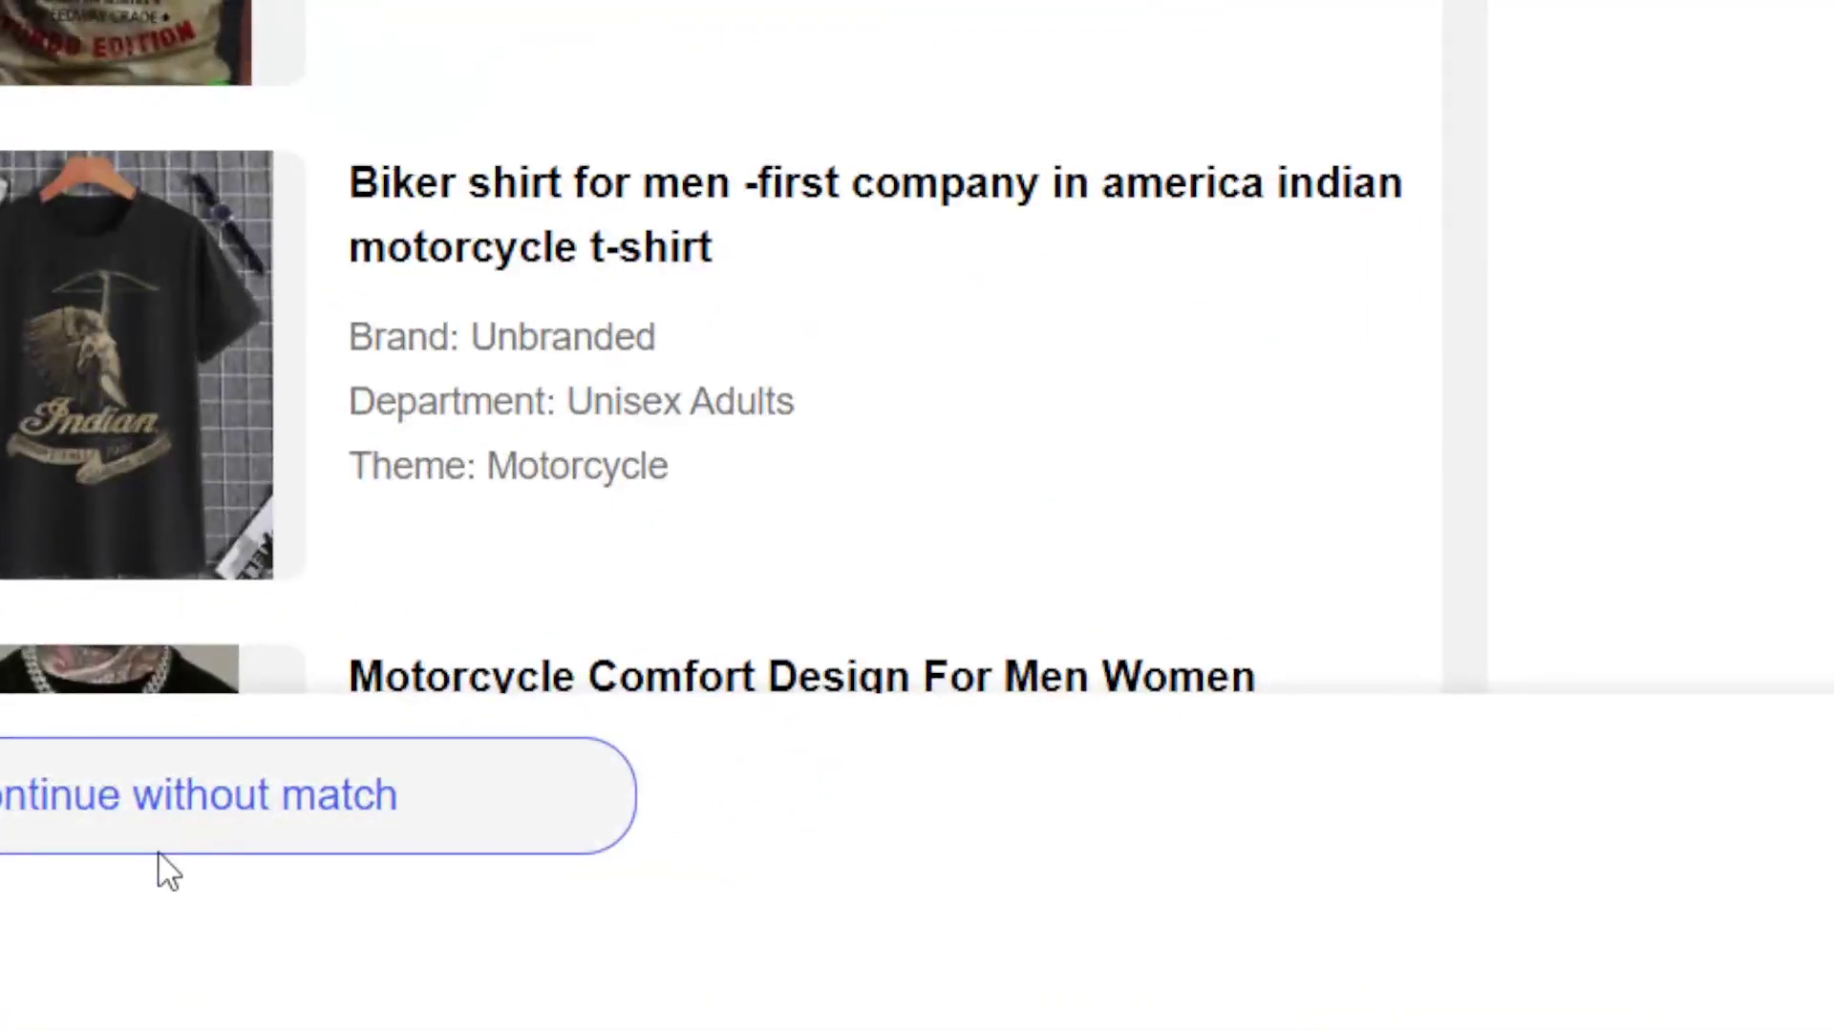
{"action": "left_click", "coordinate": [167, 826]}
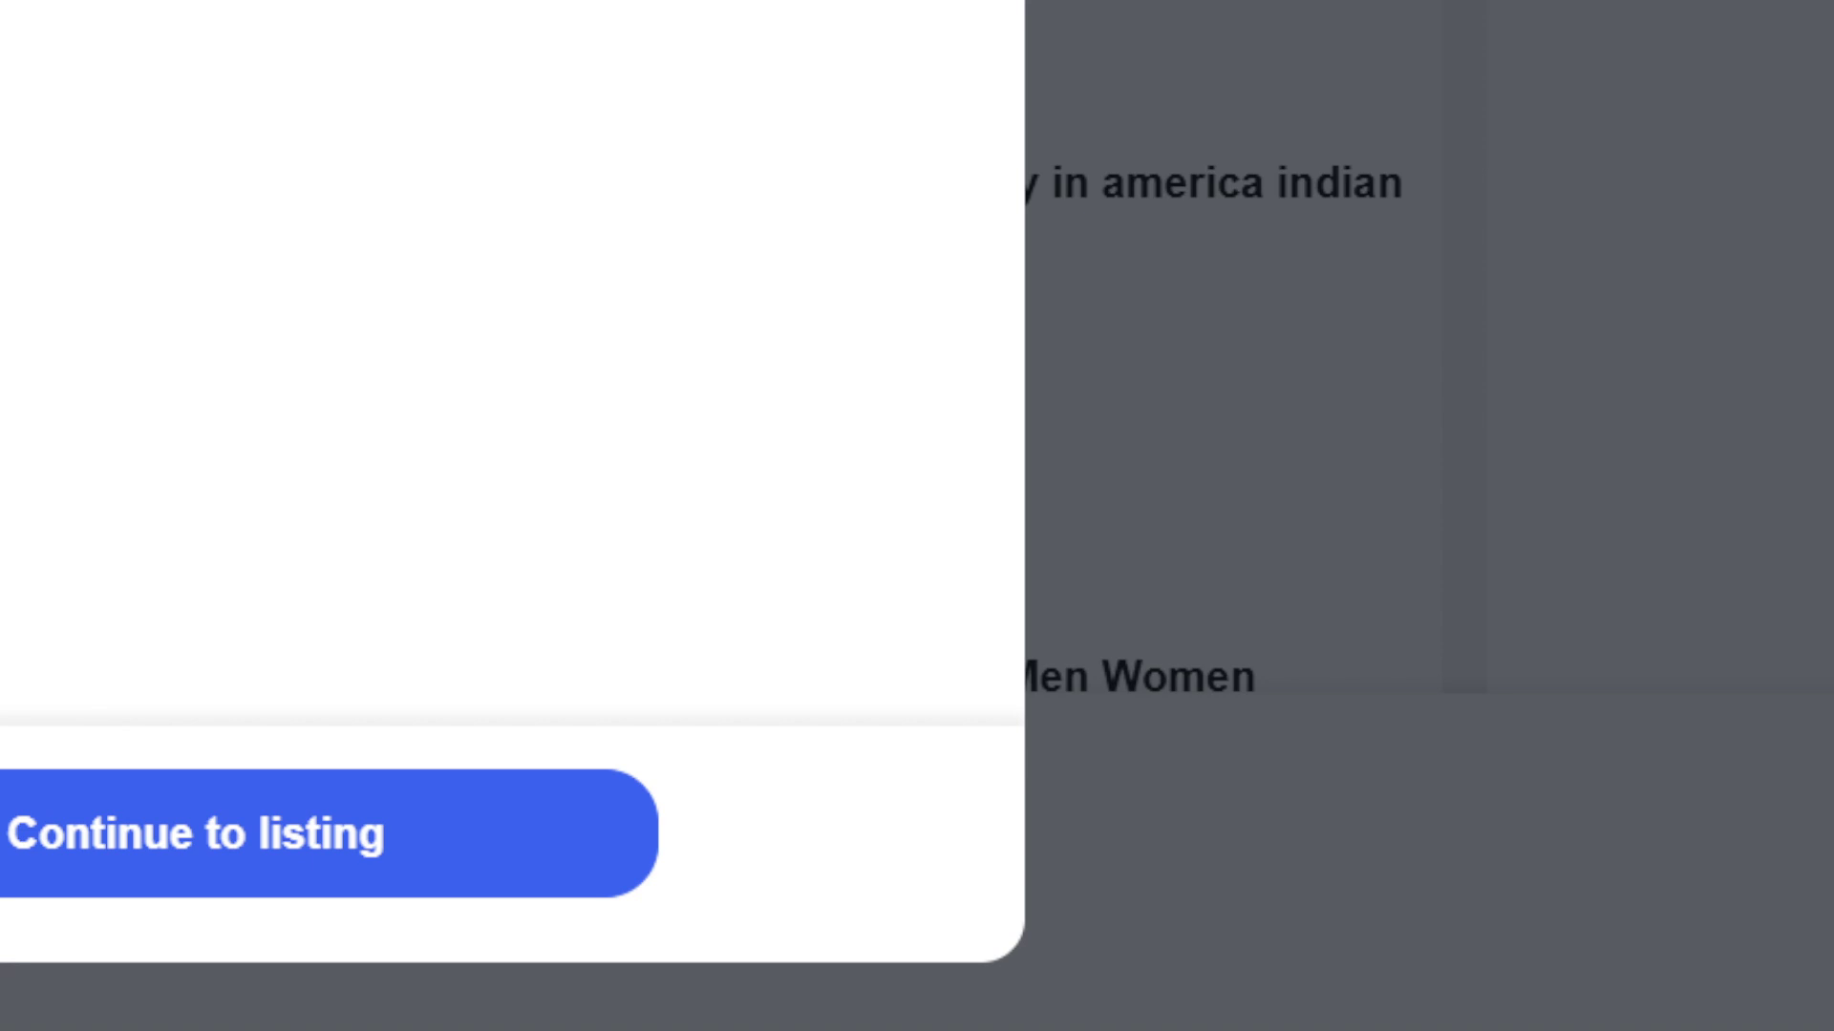
{"action": "left_click", "coordinate": [105, 855]}
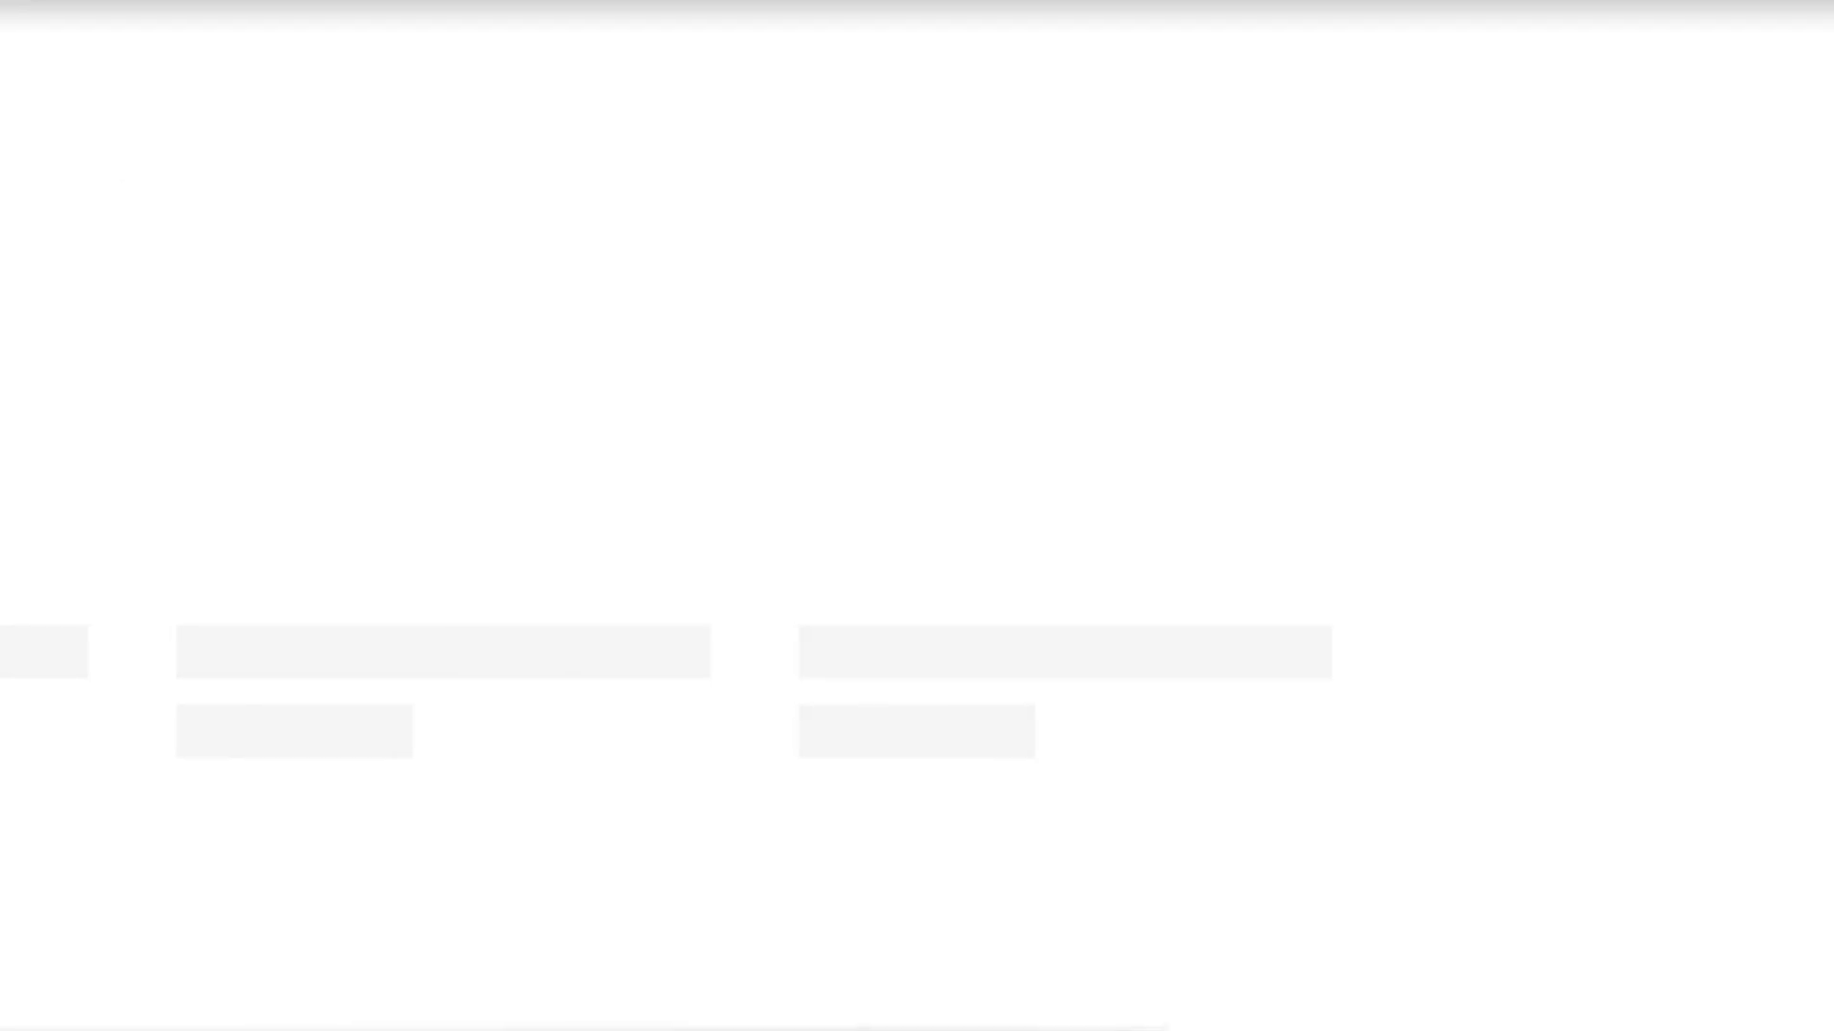
{"action": "key", "text": "ctrl+l"}
{"action": "type", "text": "As"}
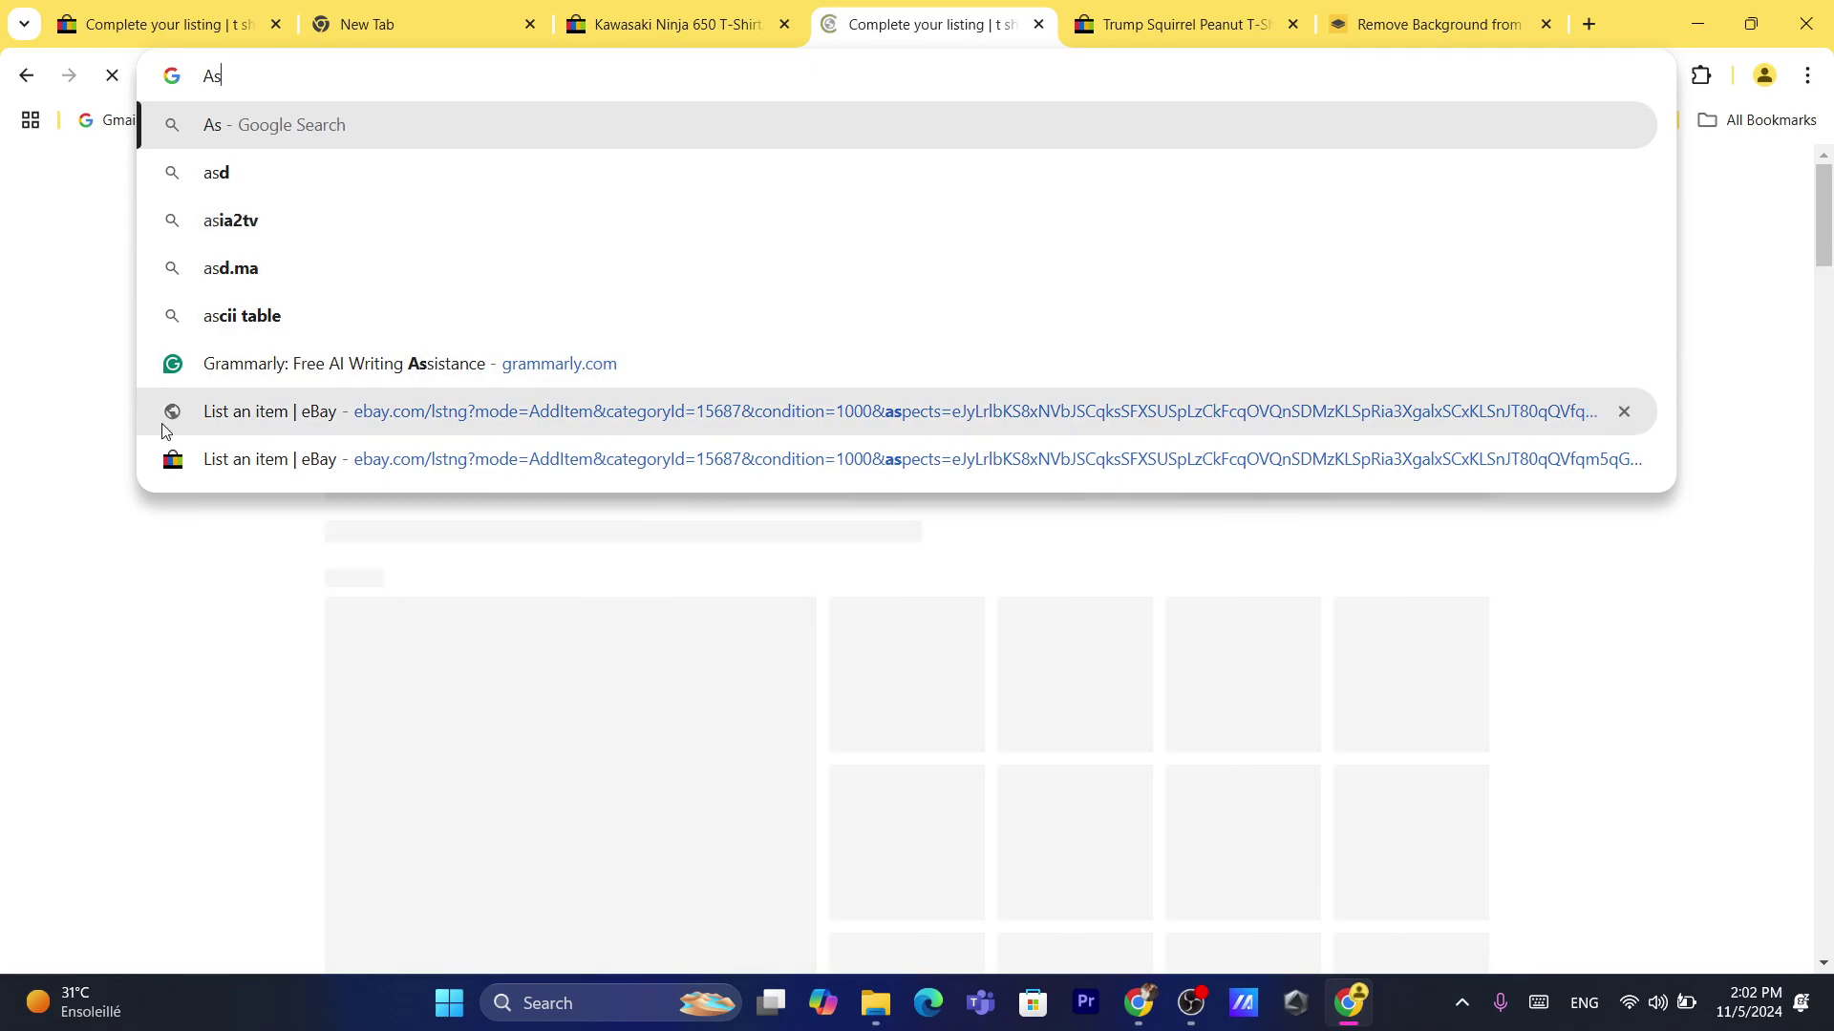
{"action": "left_click", "coordinate": [70, 743]}
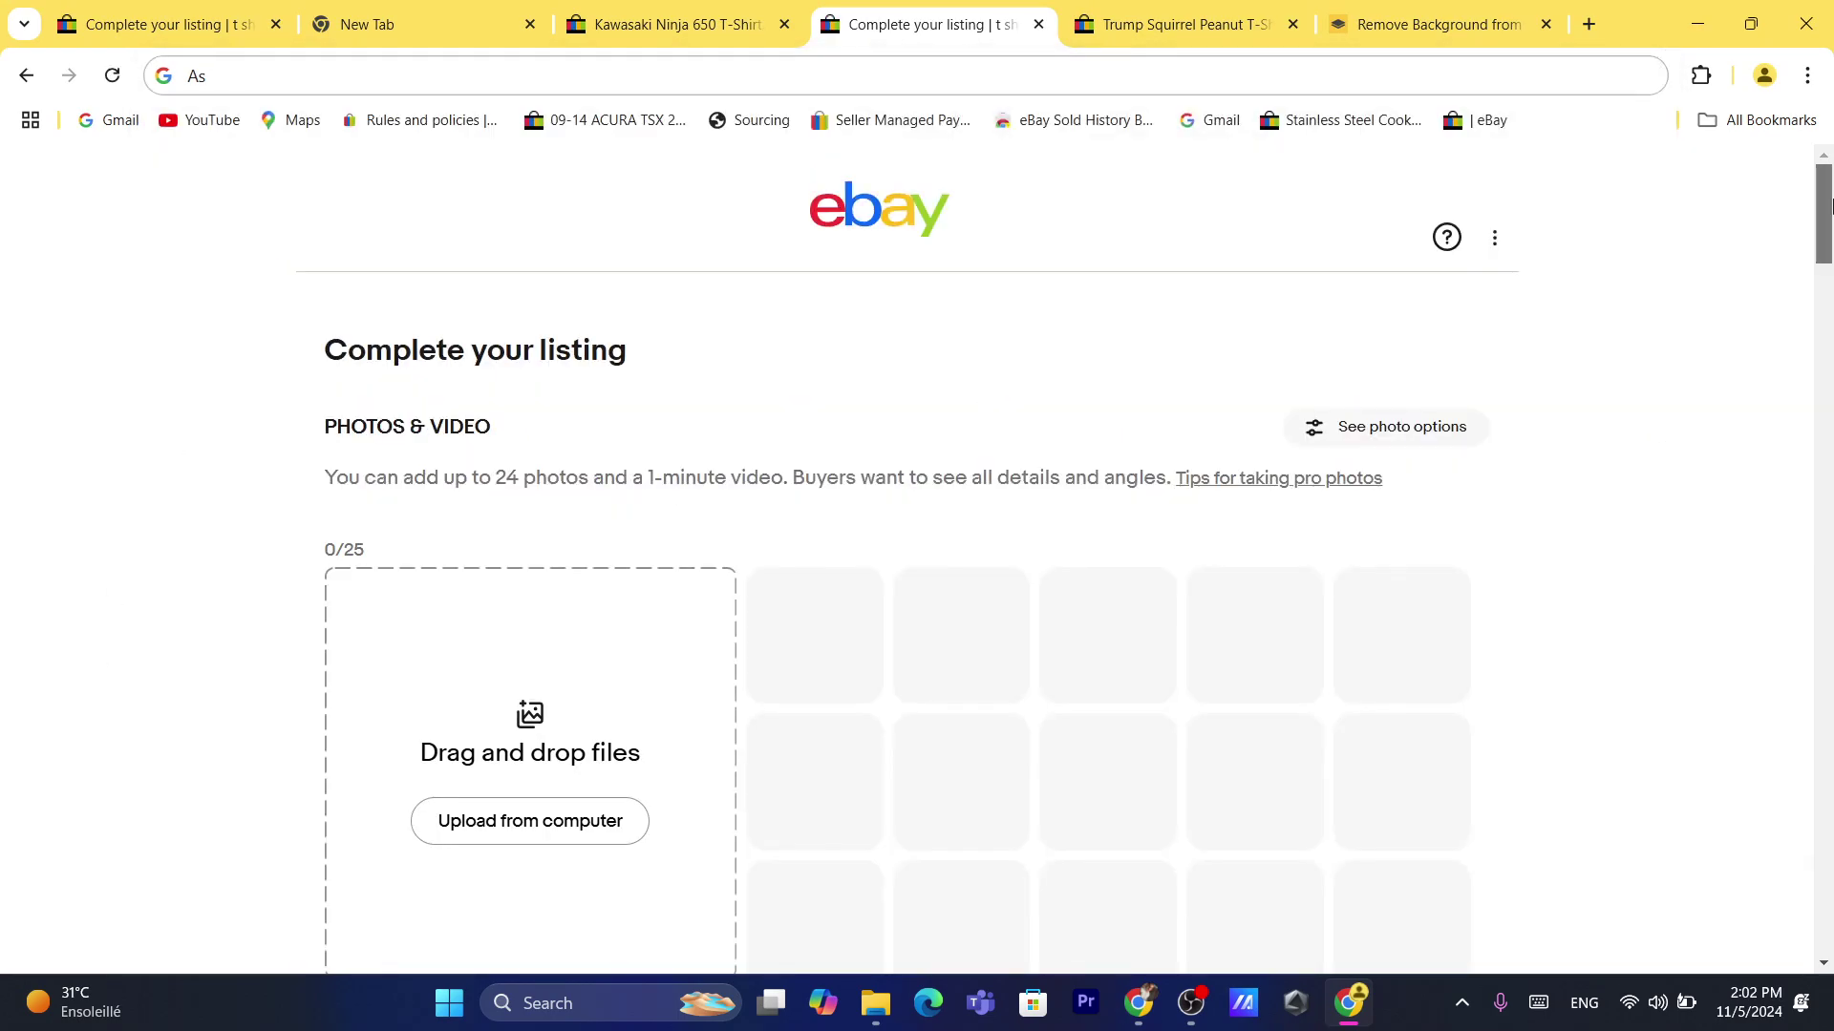
Upload all ten shirt photos from the "t shirt" folder on the Desktop to the listing.
{"action": "left_click_drag", "start_coordinate": [1824, 213], "coordinate": [1823, 257]}
{"action": "left_click", "coordinate": [532, 449]}
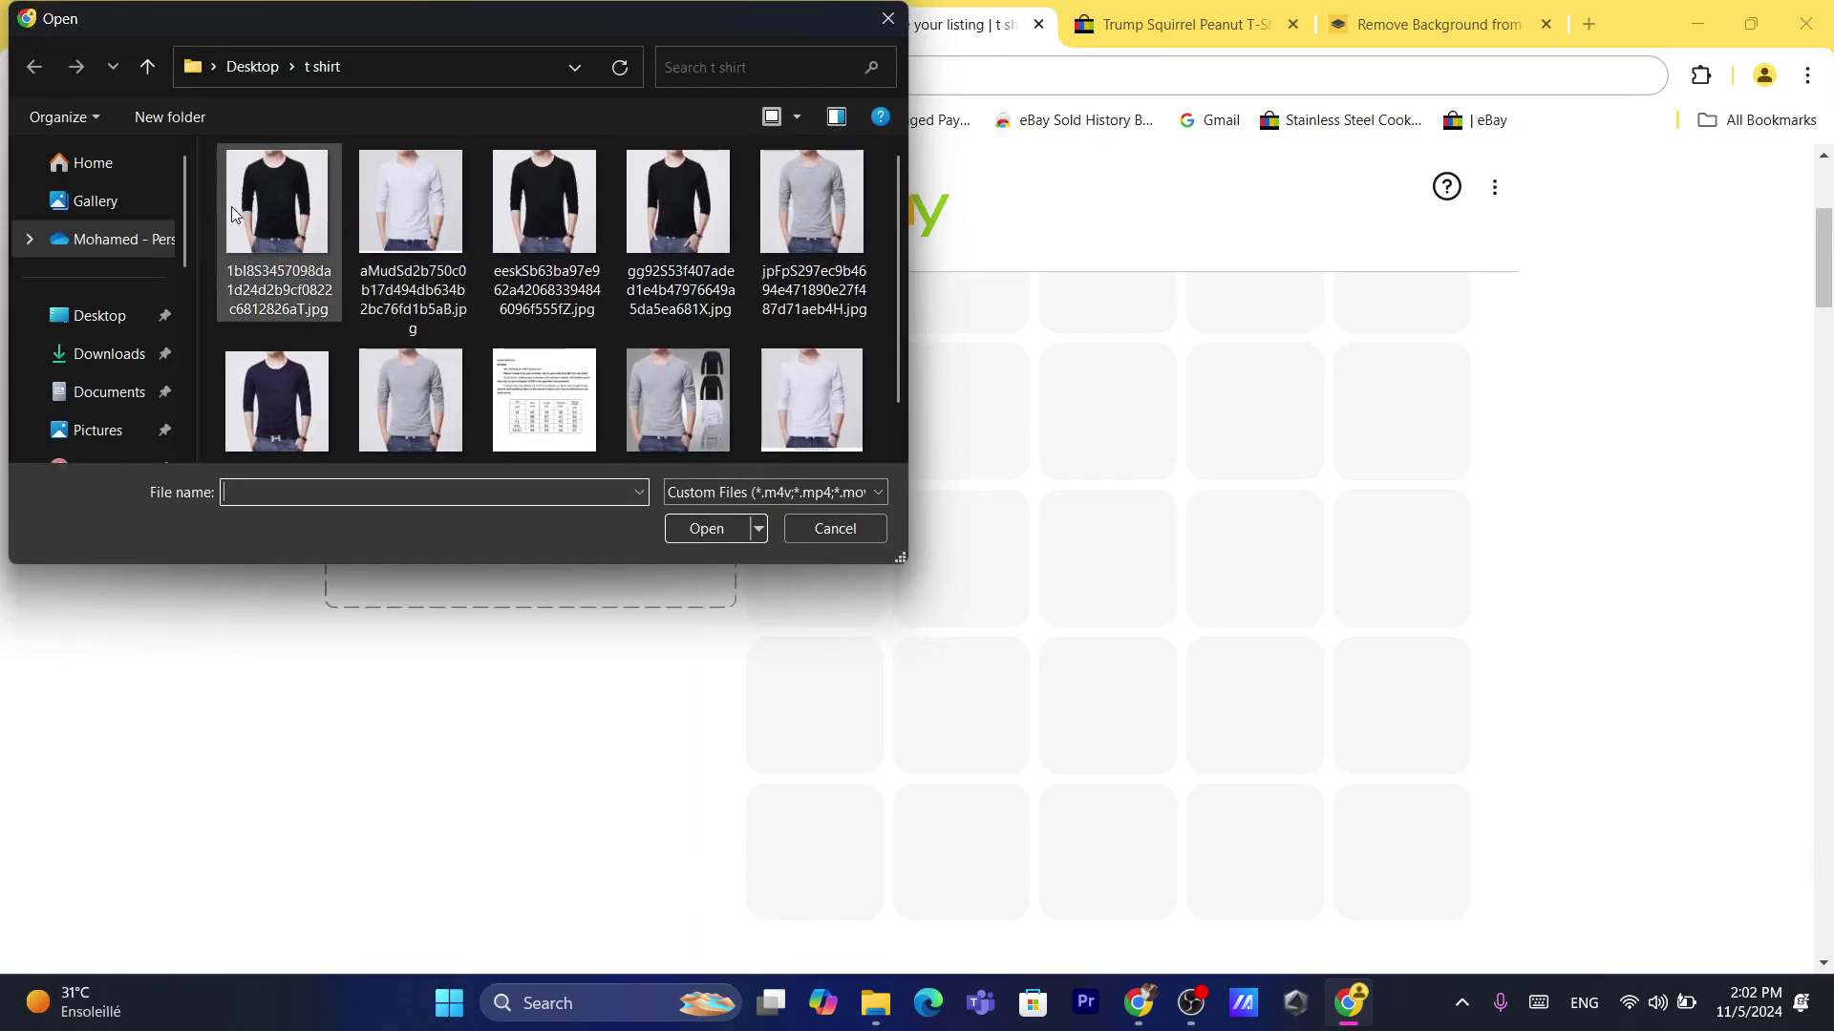
{"action": "left_click_drag", "start_coordinate": [214, 193], "coordinate": [854, 441]}
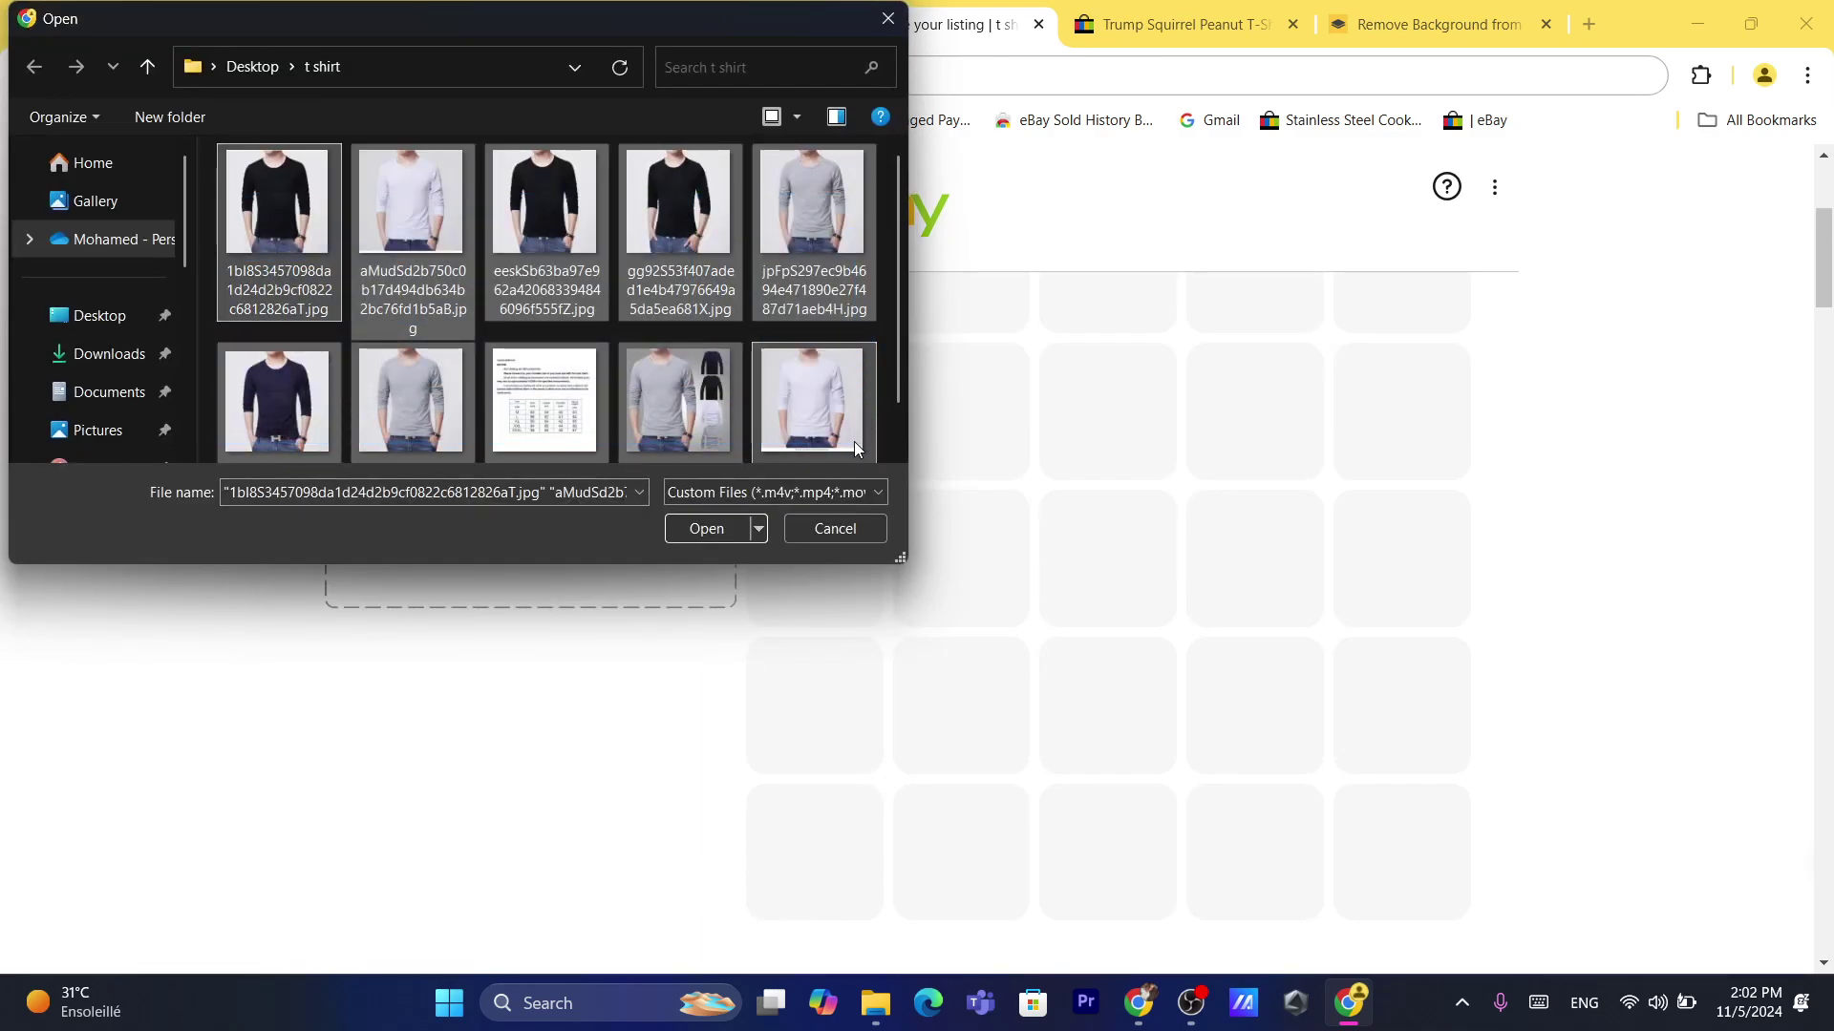
{"action": "left_click", "coordinate": [699, 526]}
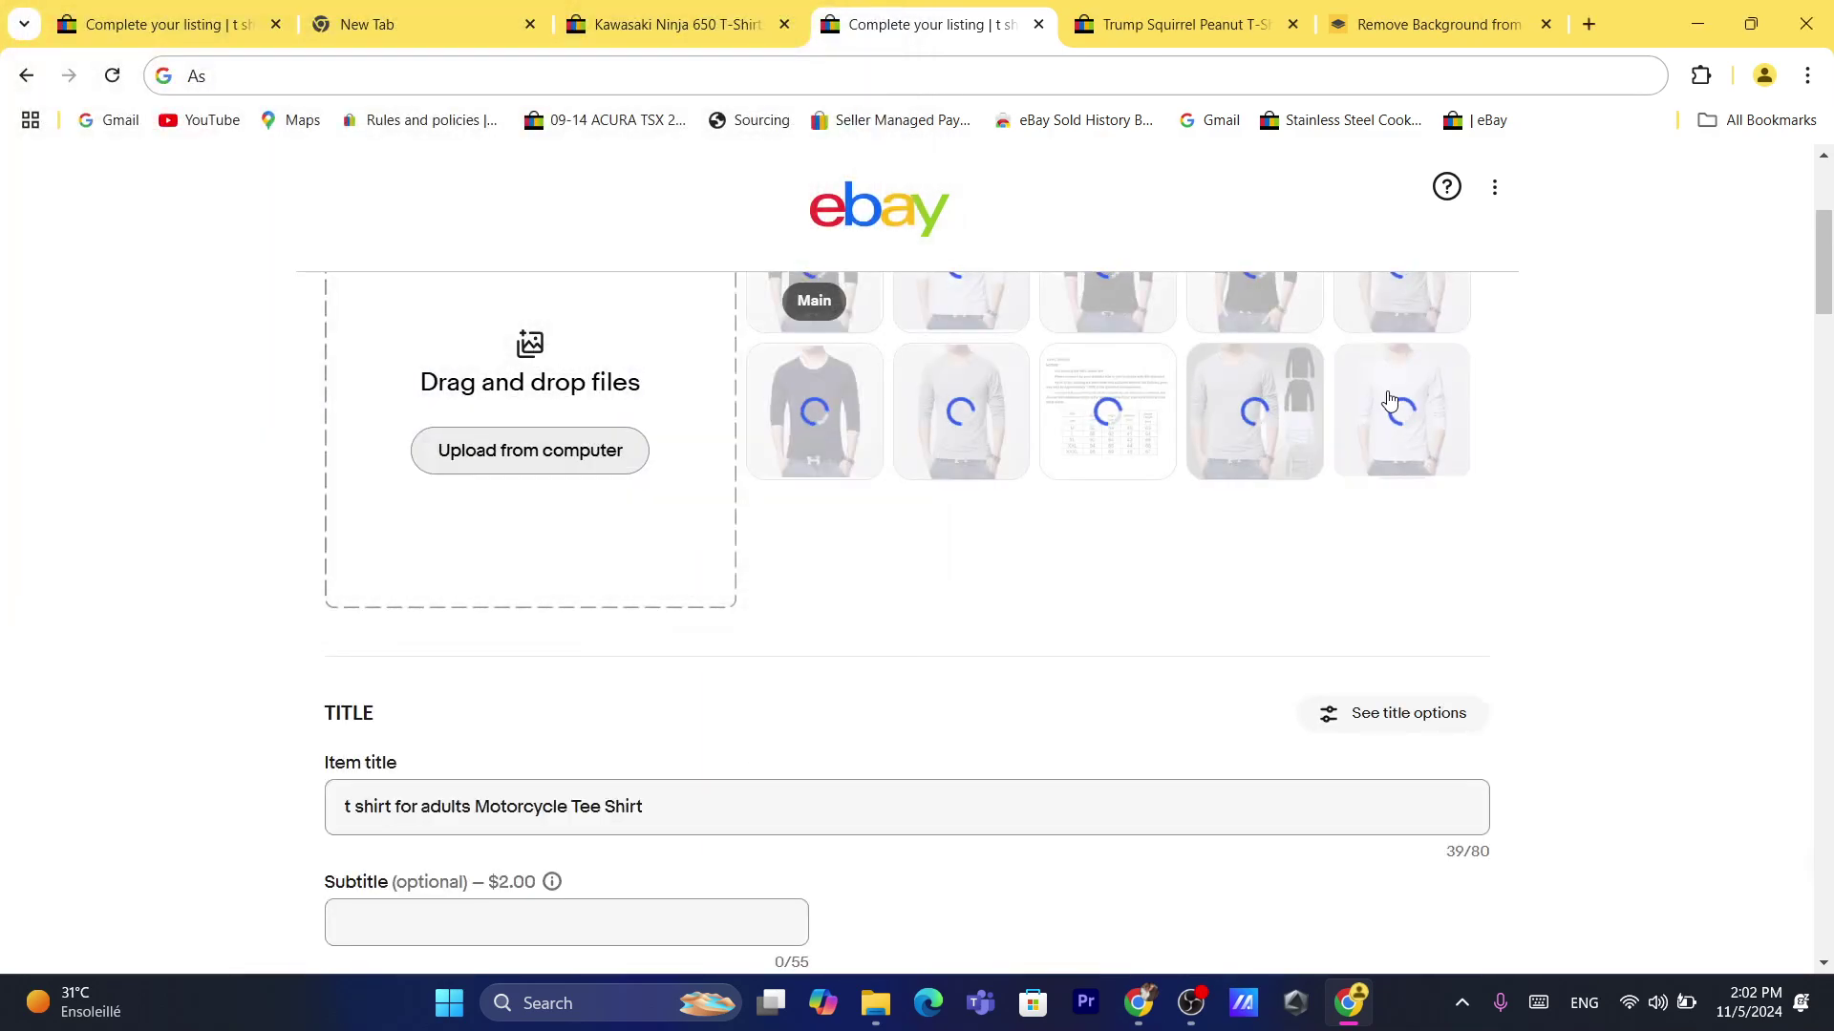
{"action": "left_click_drag", "start_coordinate": [1824, 268], "coordinate": [1824, 263]}
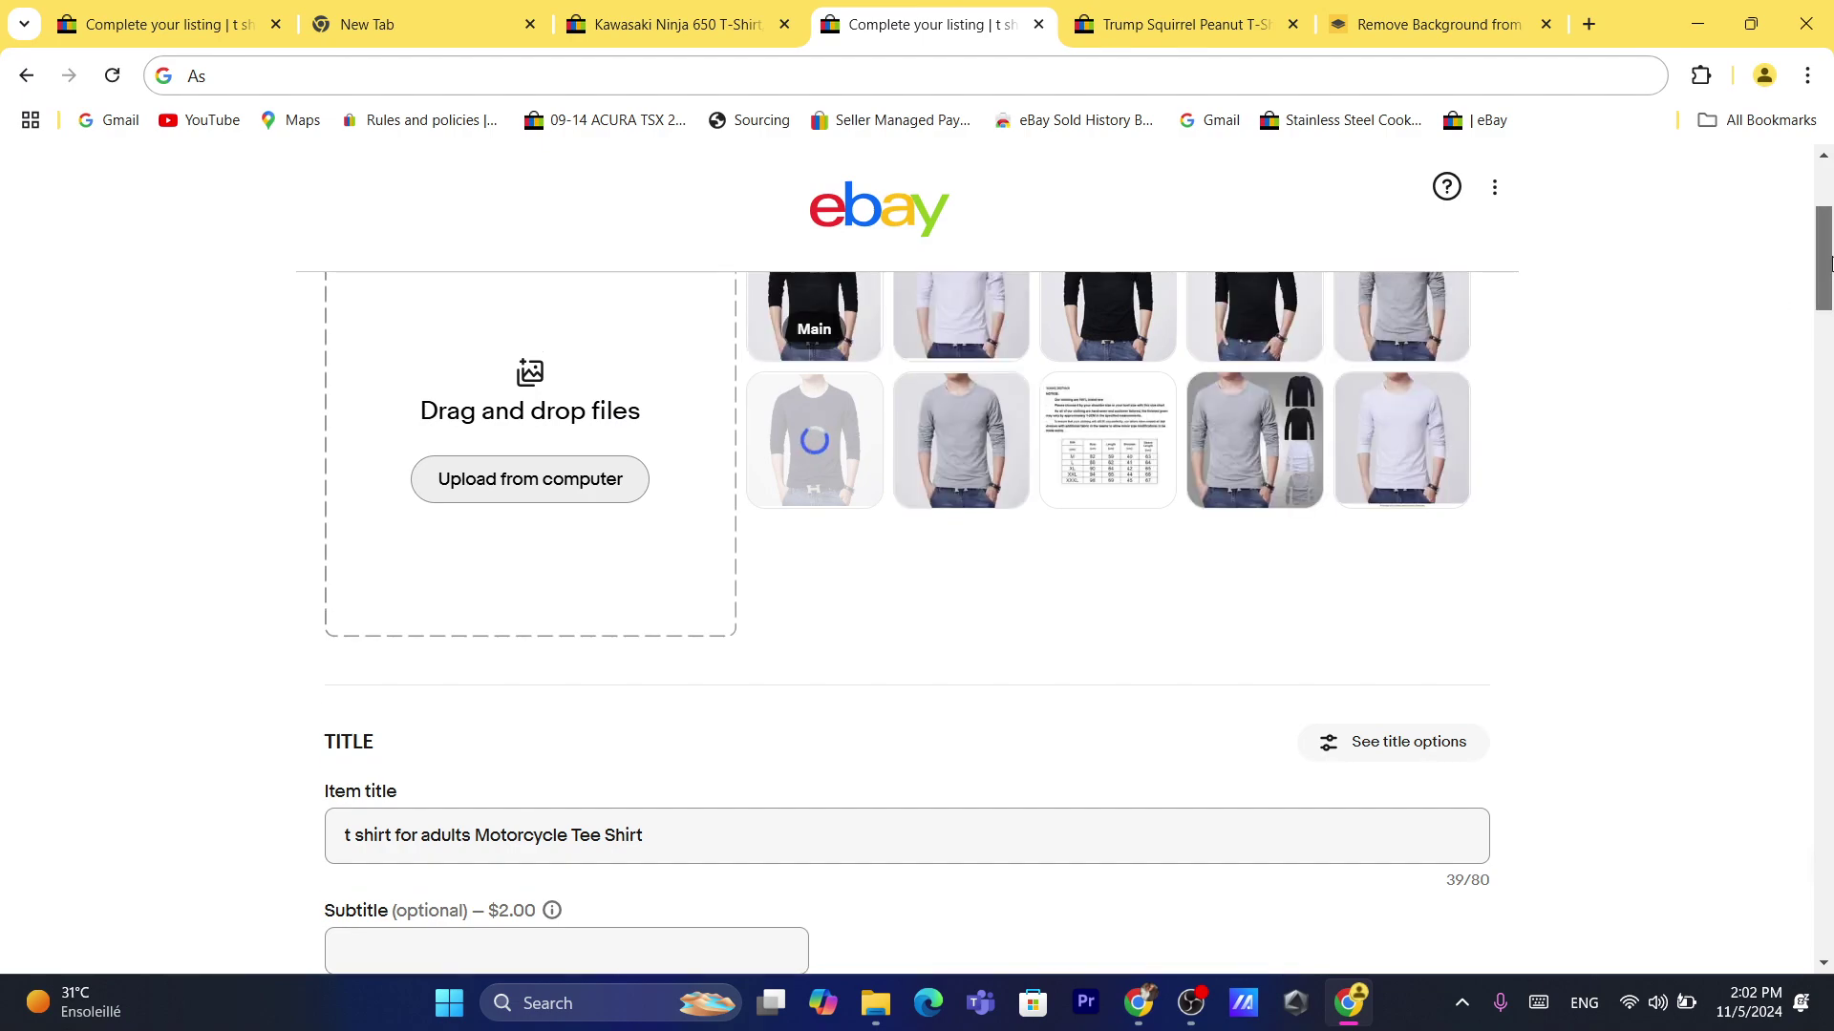
{"action": "scroll", "coordinate": [1830, 279], "scroll_direction": "up", "scroll_amount": 2}
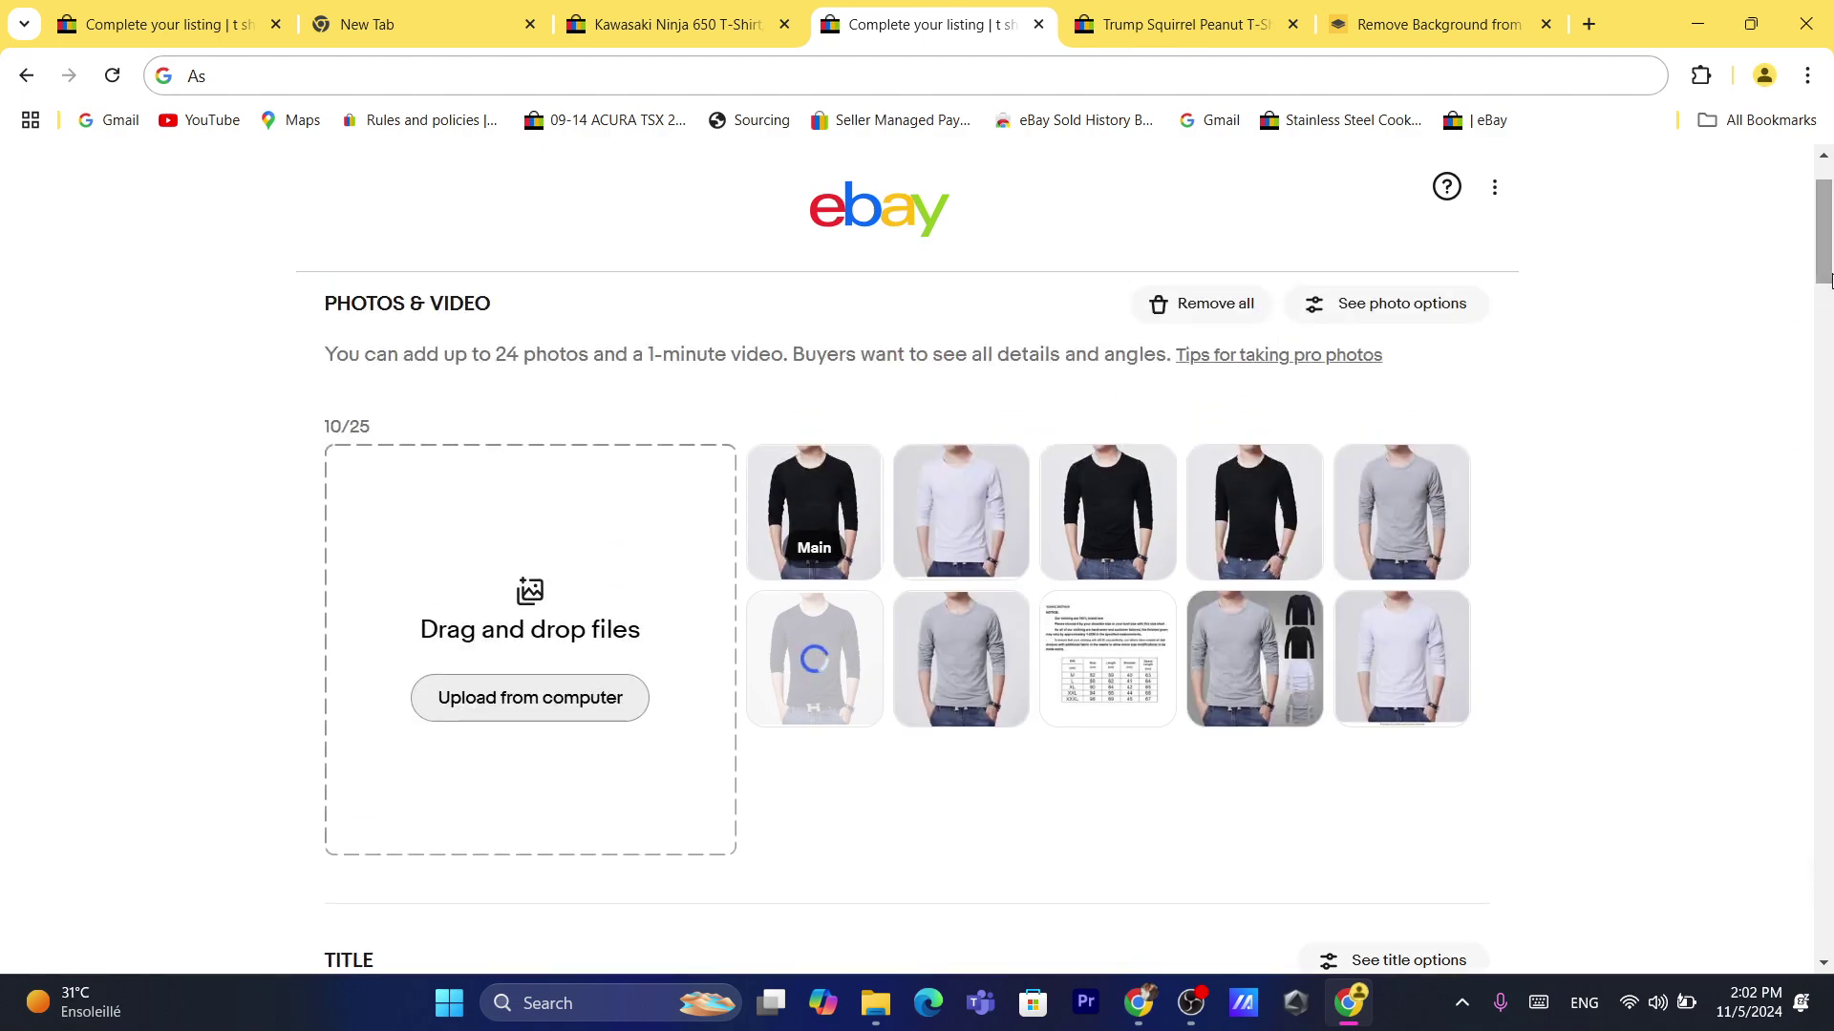
{"action": "scroll", "coordinate": [926, 393], "scroll_direction": "down", "scroll_amount": 1}
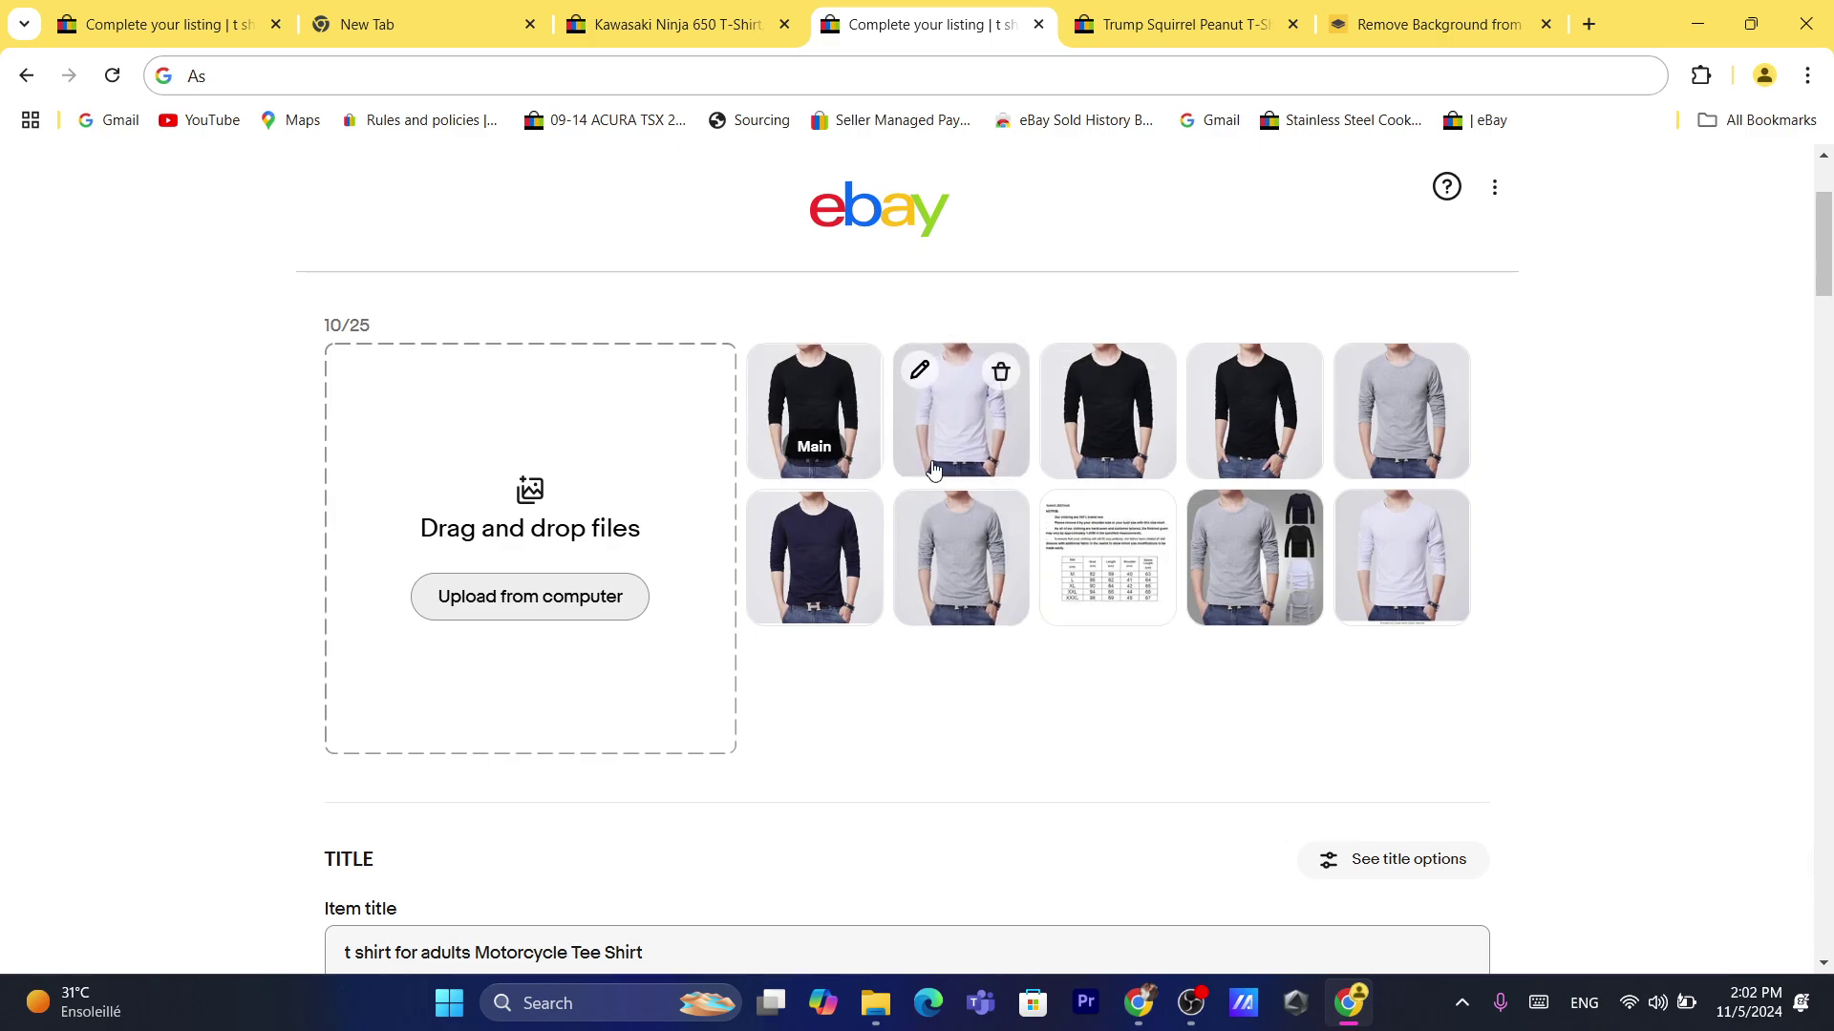
Locate the Variations section of the listing form and highlight its heading.
{"action": "left_click_drag", "start_coordinate": [1828, 251], "coordinate": [1801, 506]}
{"action": "scroll", "coordinate": [1829, 254], "scroll_direction": "down", "scroll_amount": 1}
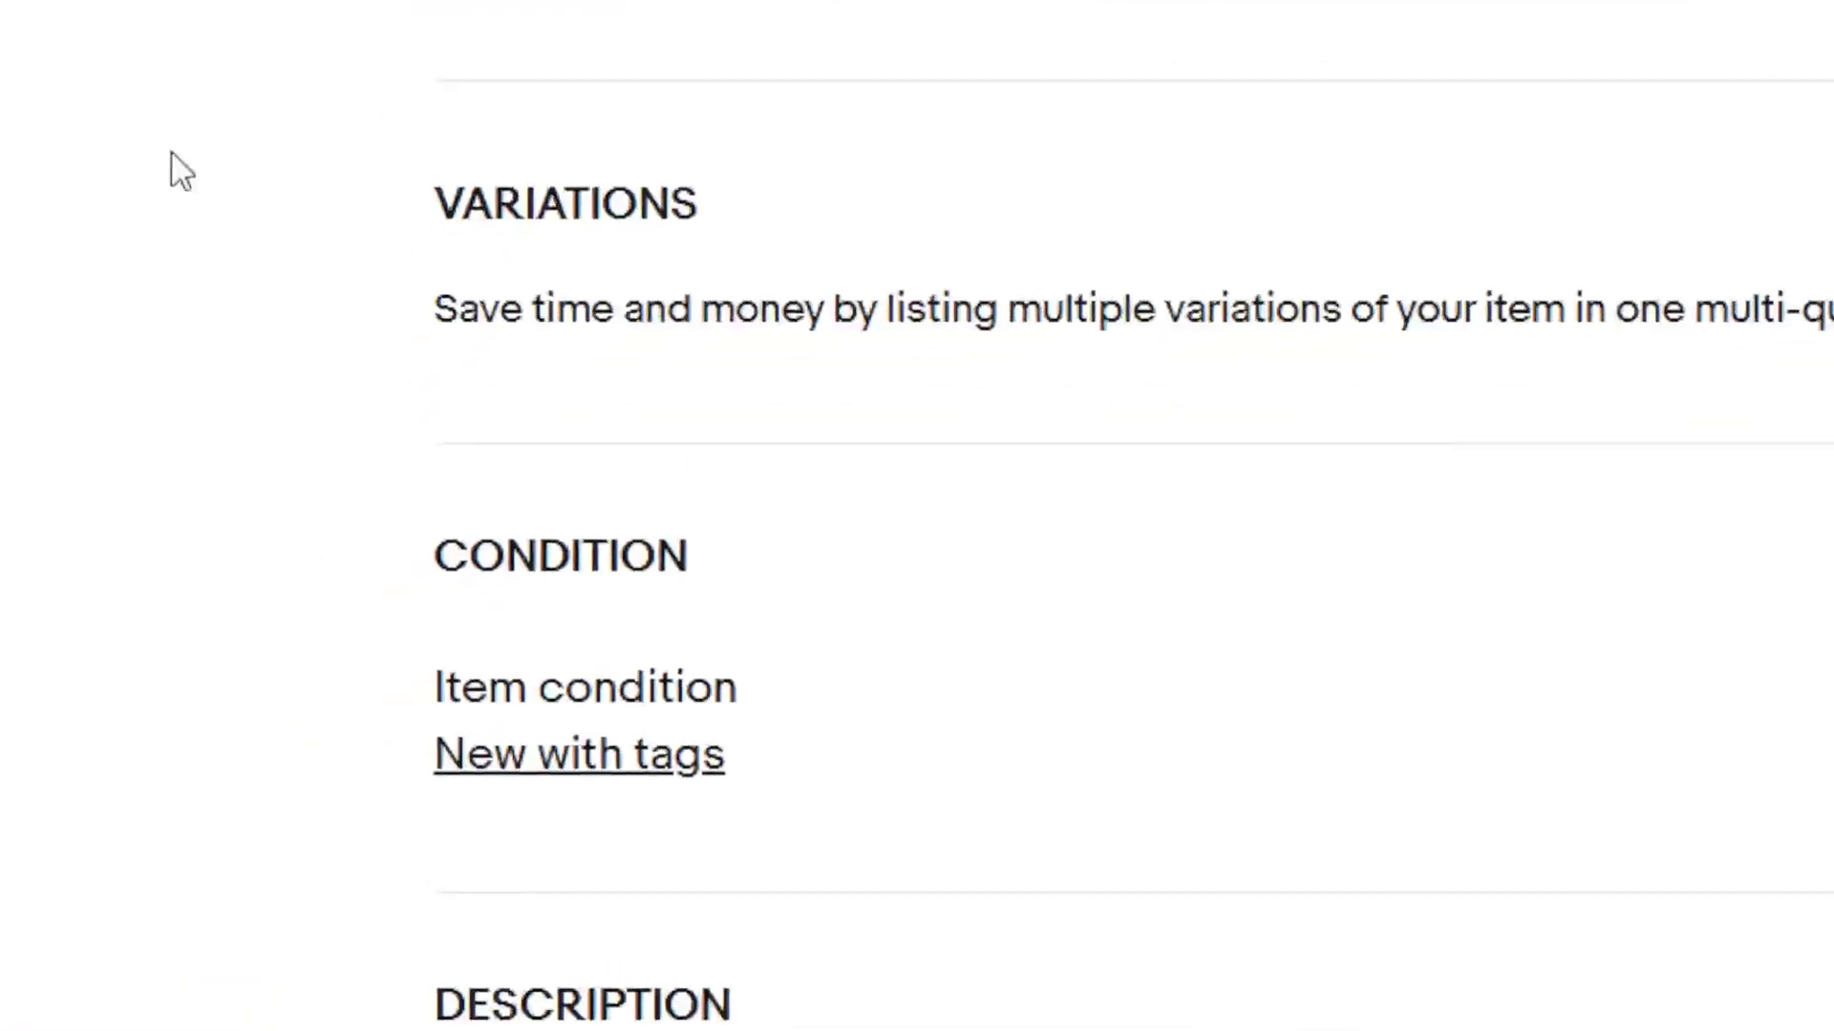
{"action": "left_click_drag", "start_coordinate": [366, 196], "coordinate": [708, 191]}
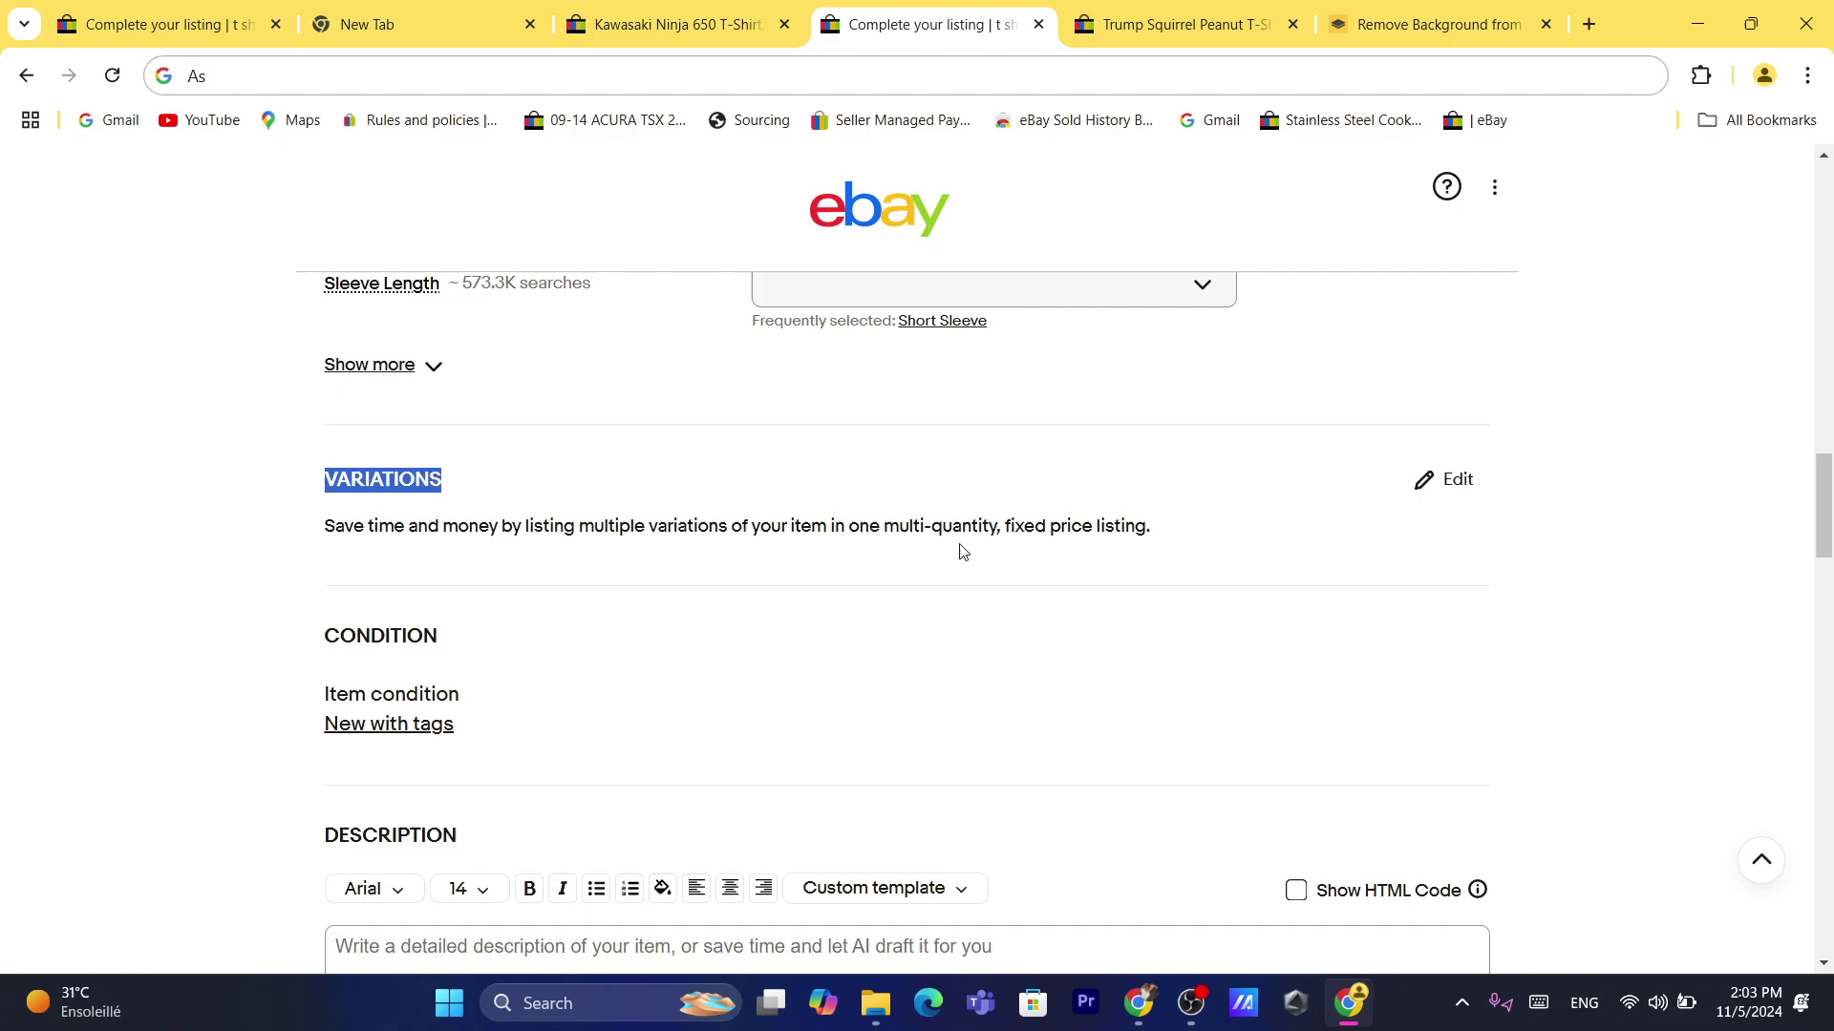
{"action": "left_click", "coordinate": [821, 82]}
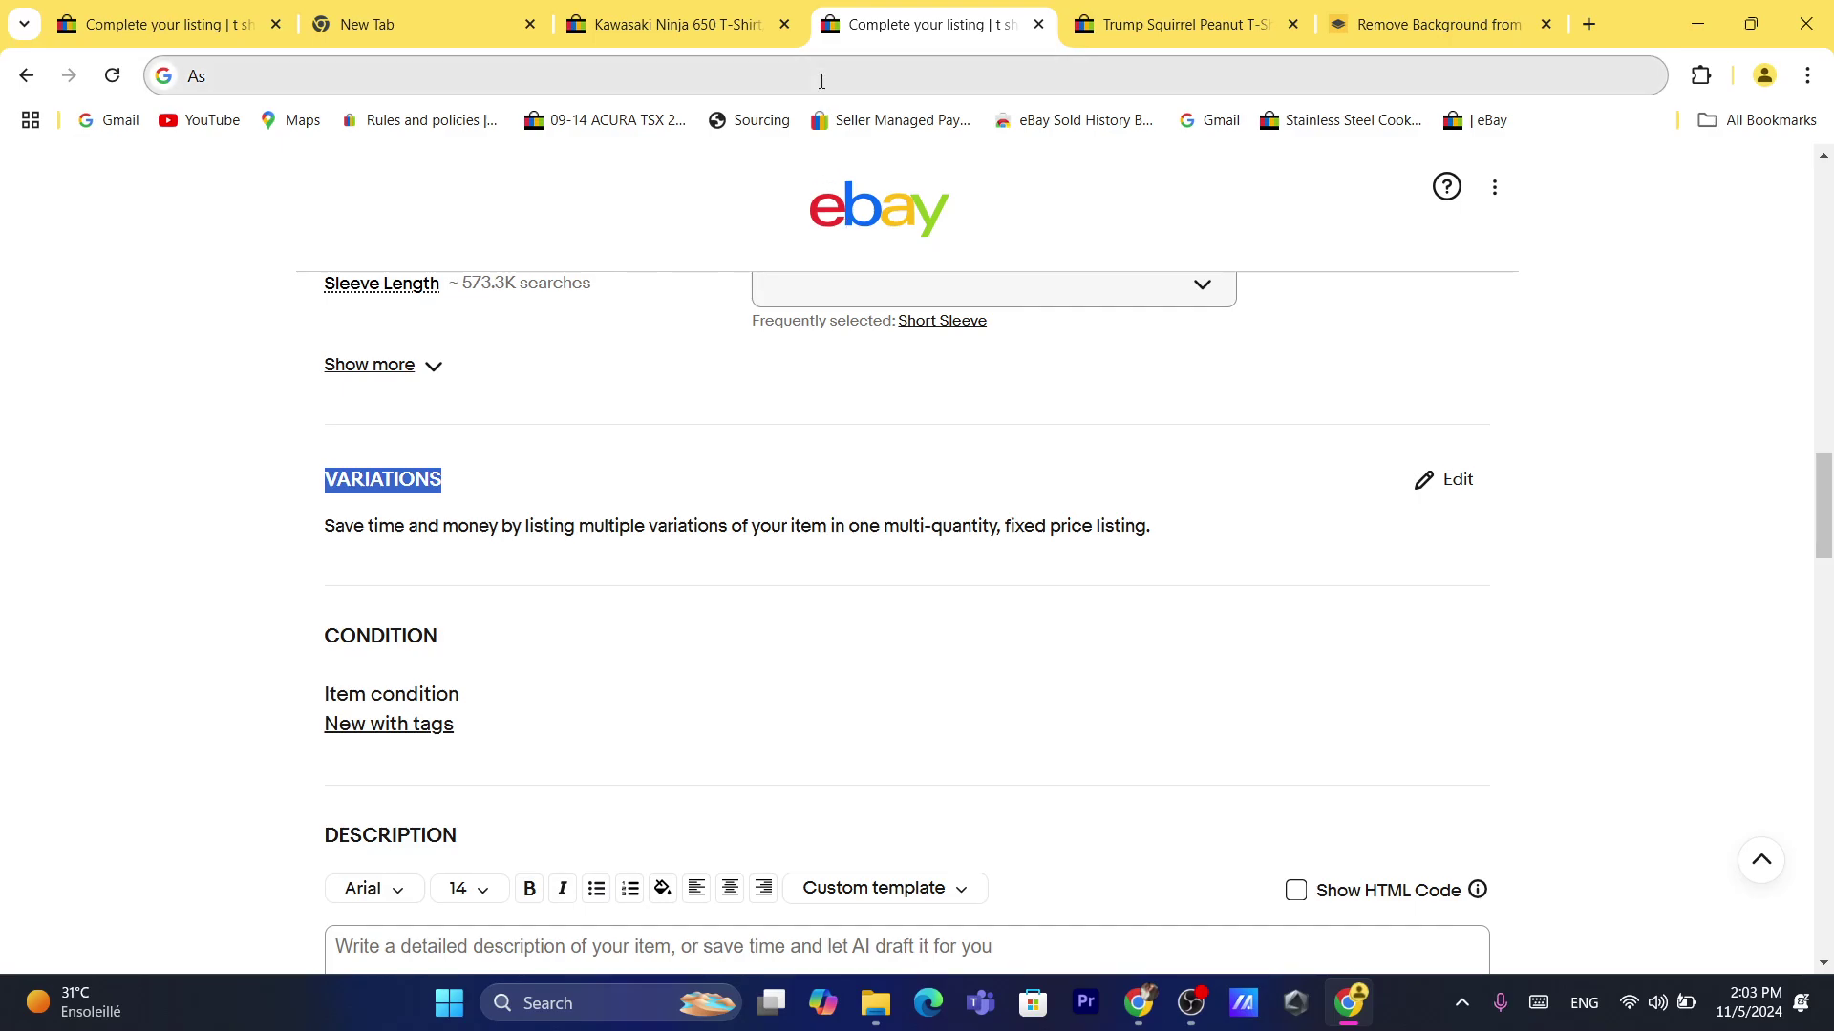
{"action": "type", "text": "s"}
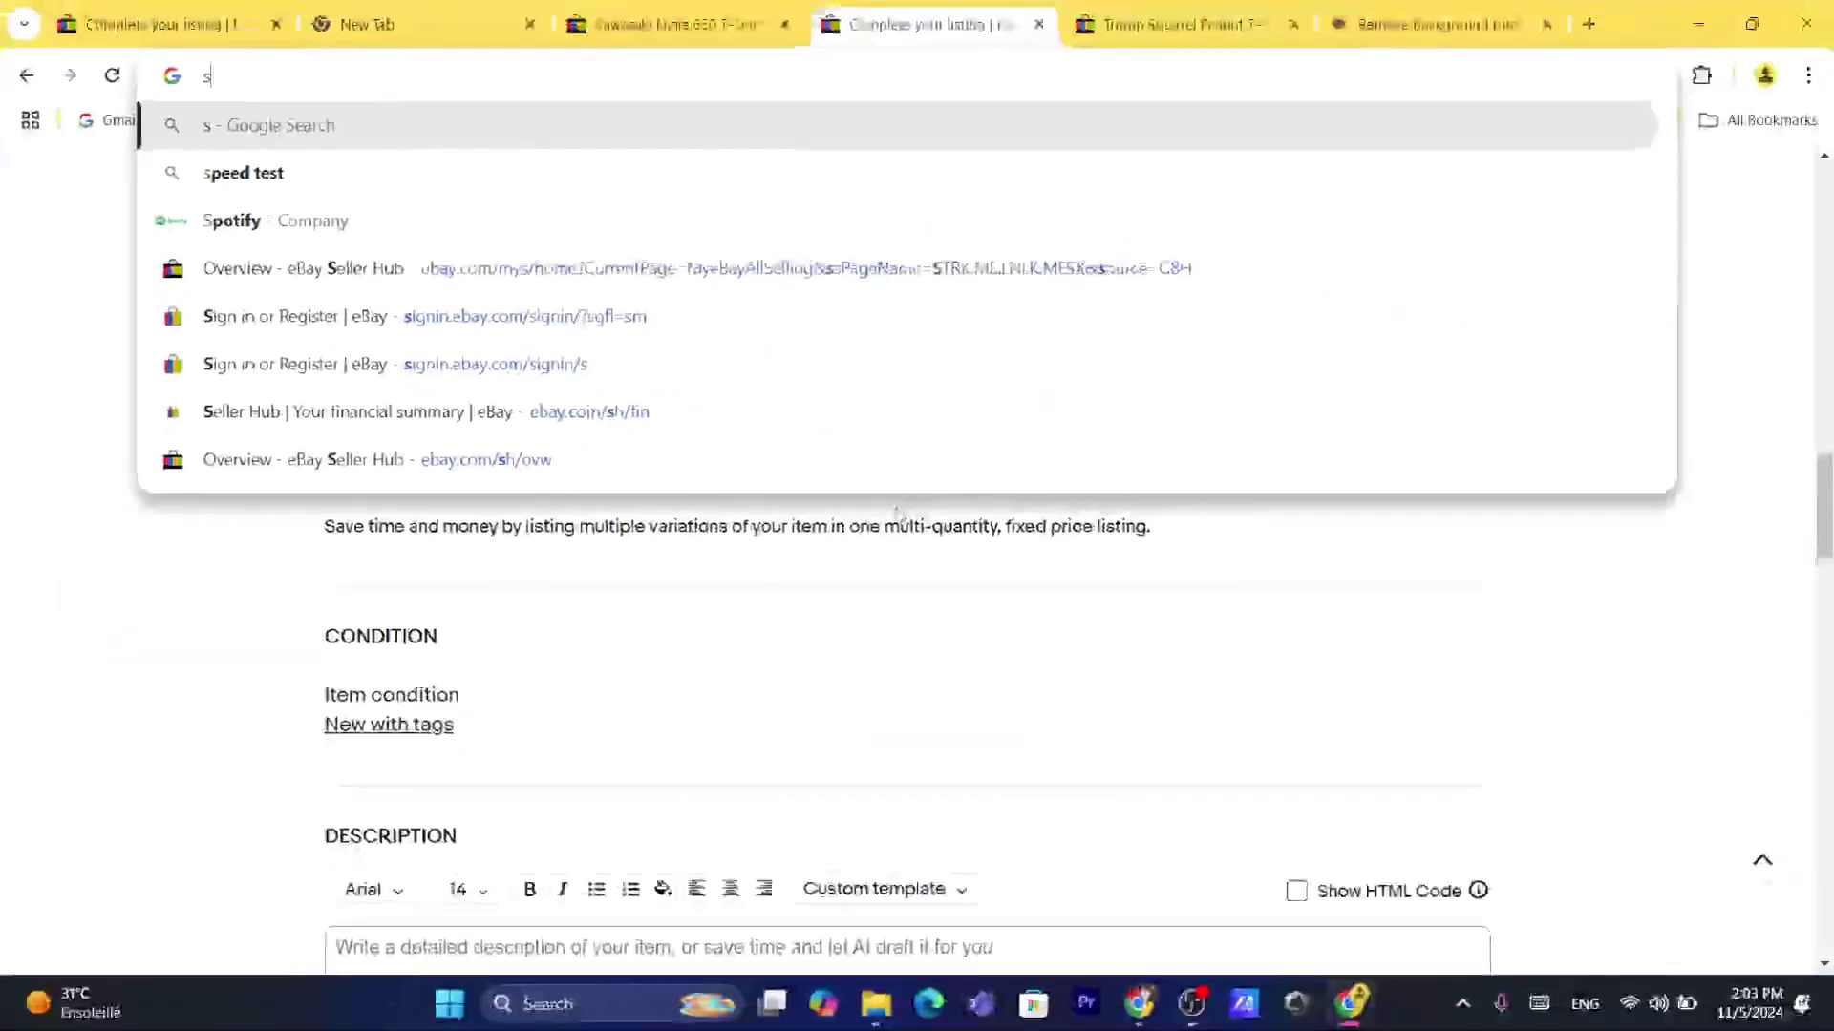
{"action": "left_click", "coordinate": [911, 526]}
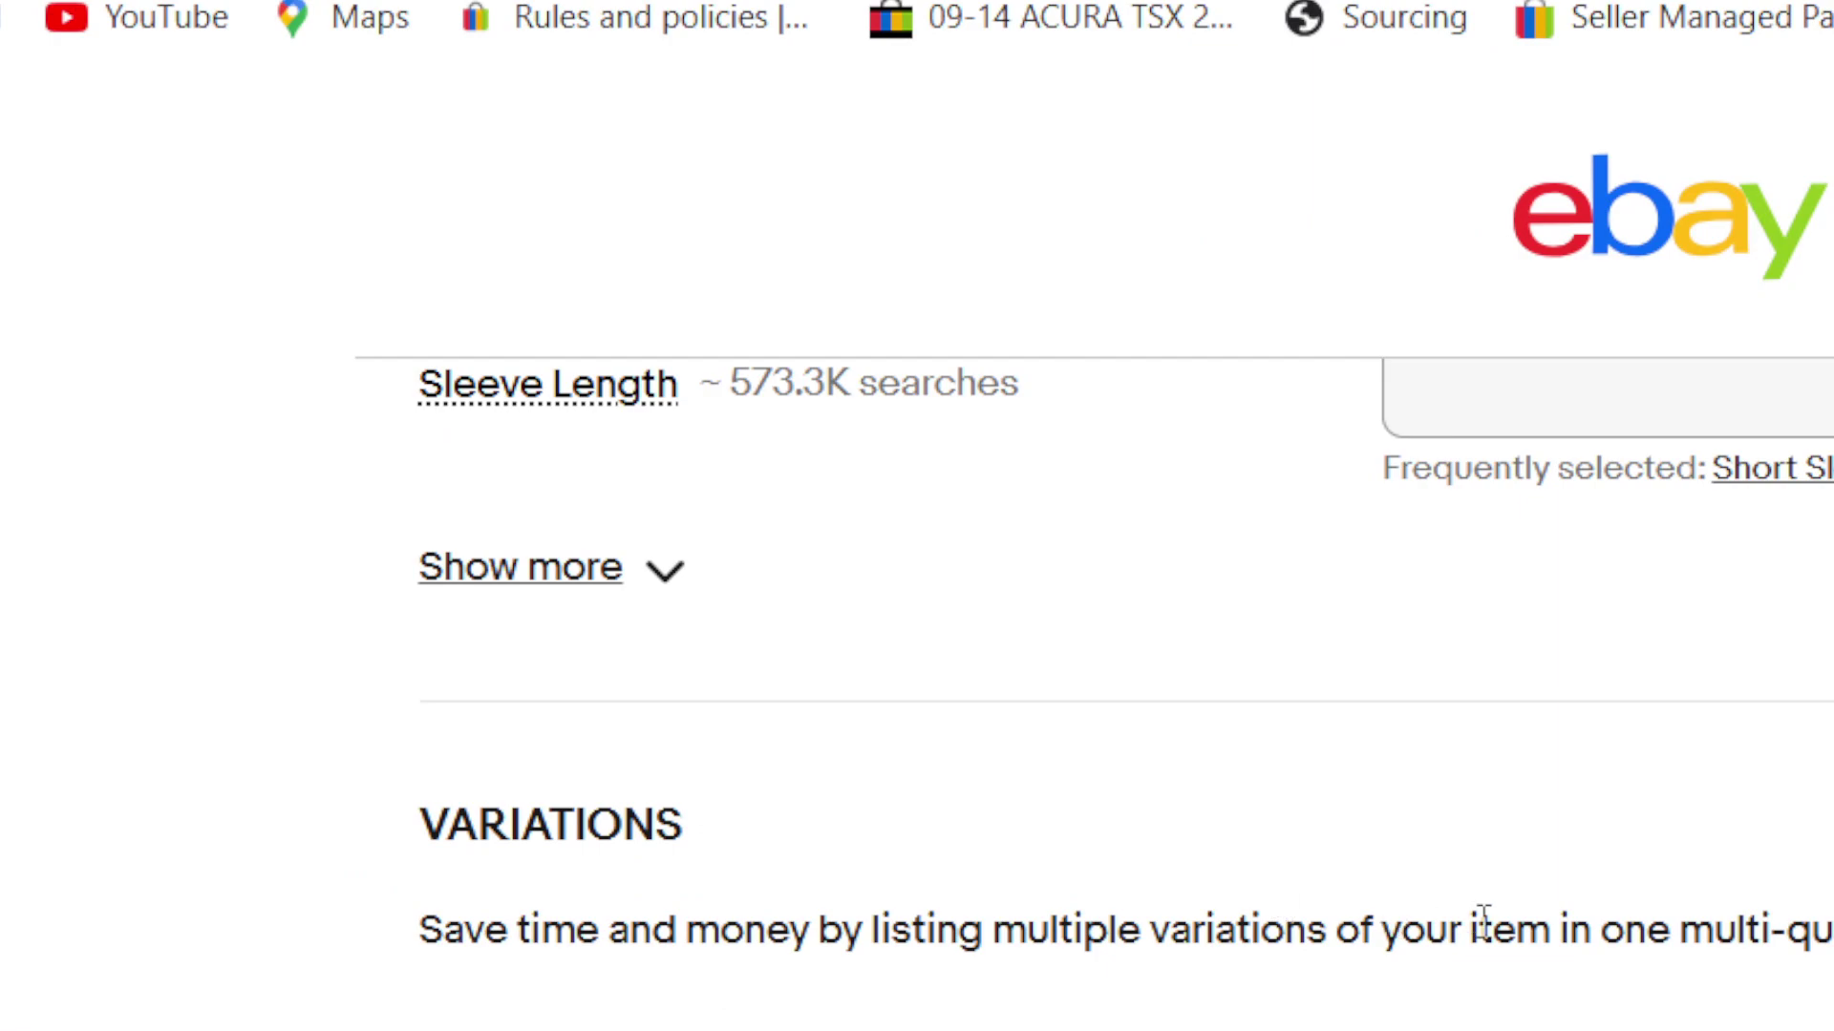
{"action": "left_click_drag", "start_coordinate": [364, 859], "coordinate": [1825, 934]}
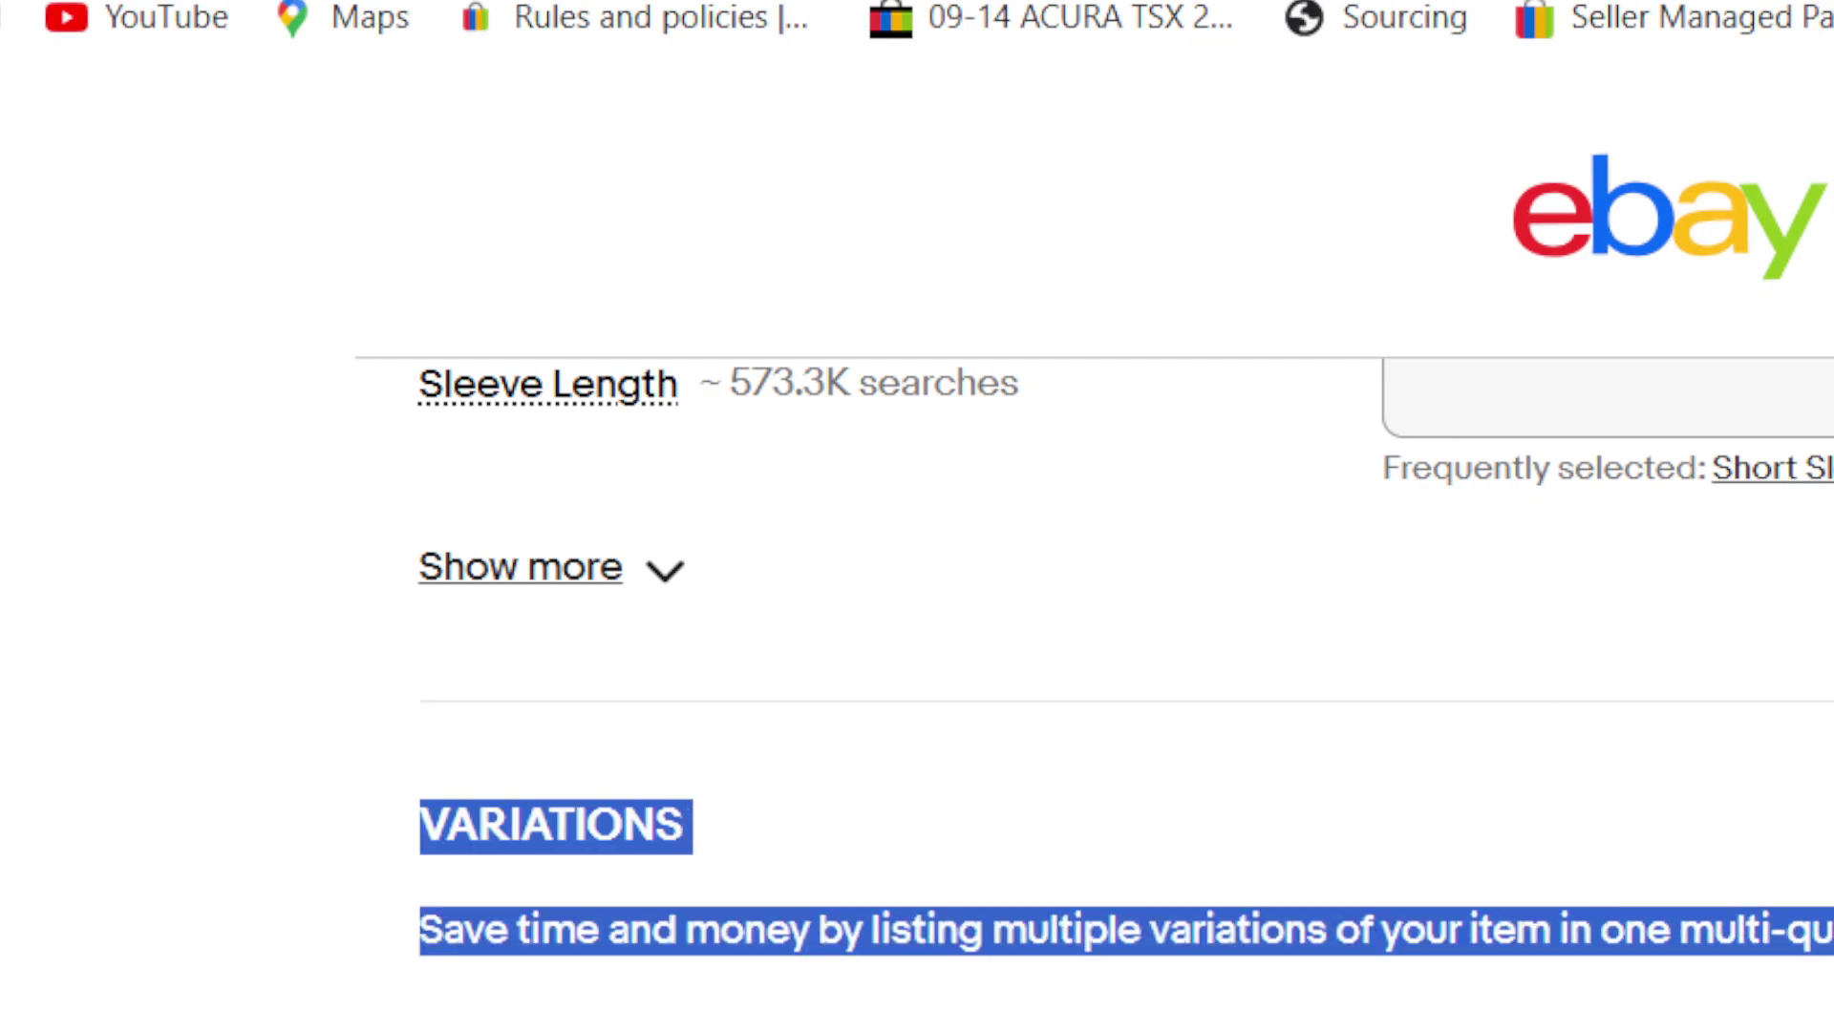
{"action": "left_click", "coordinate": [1041, 873]}
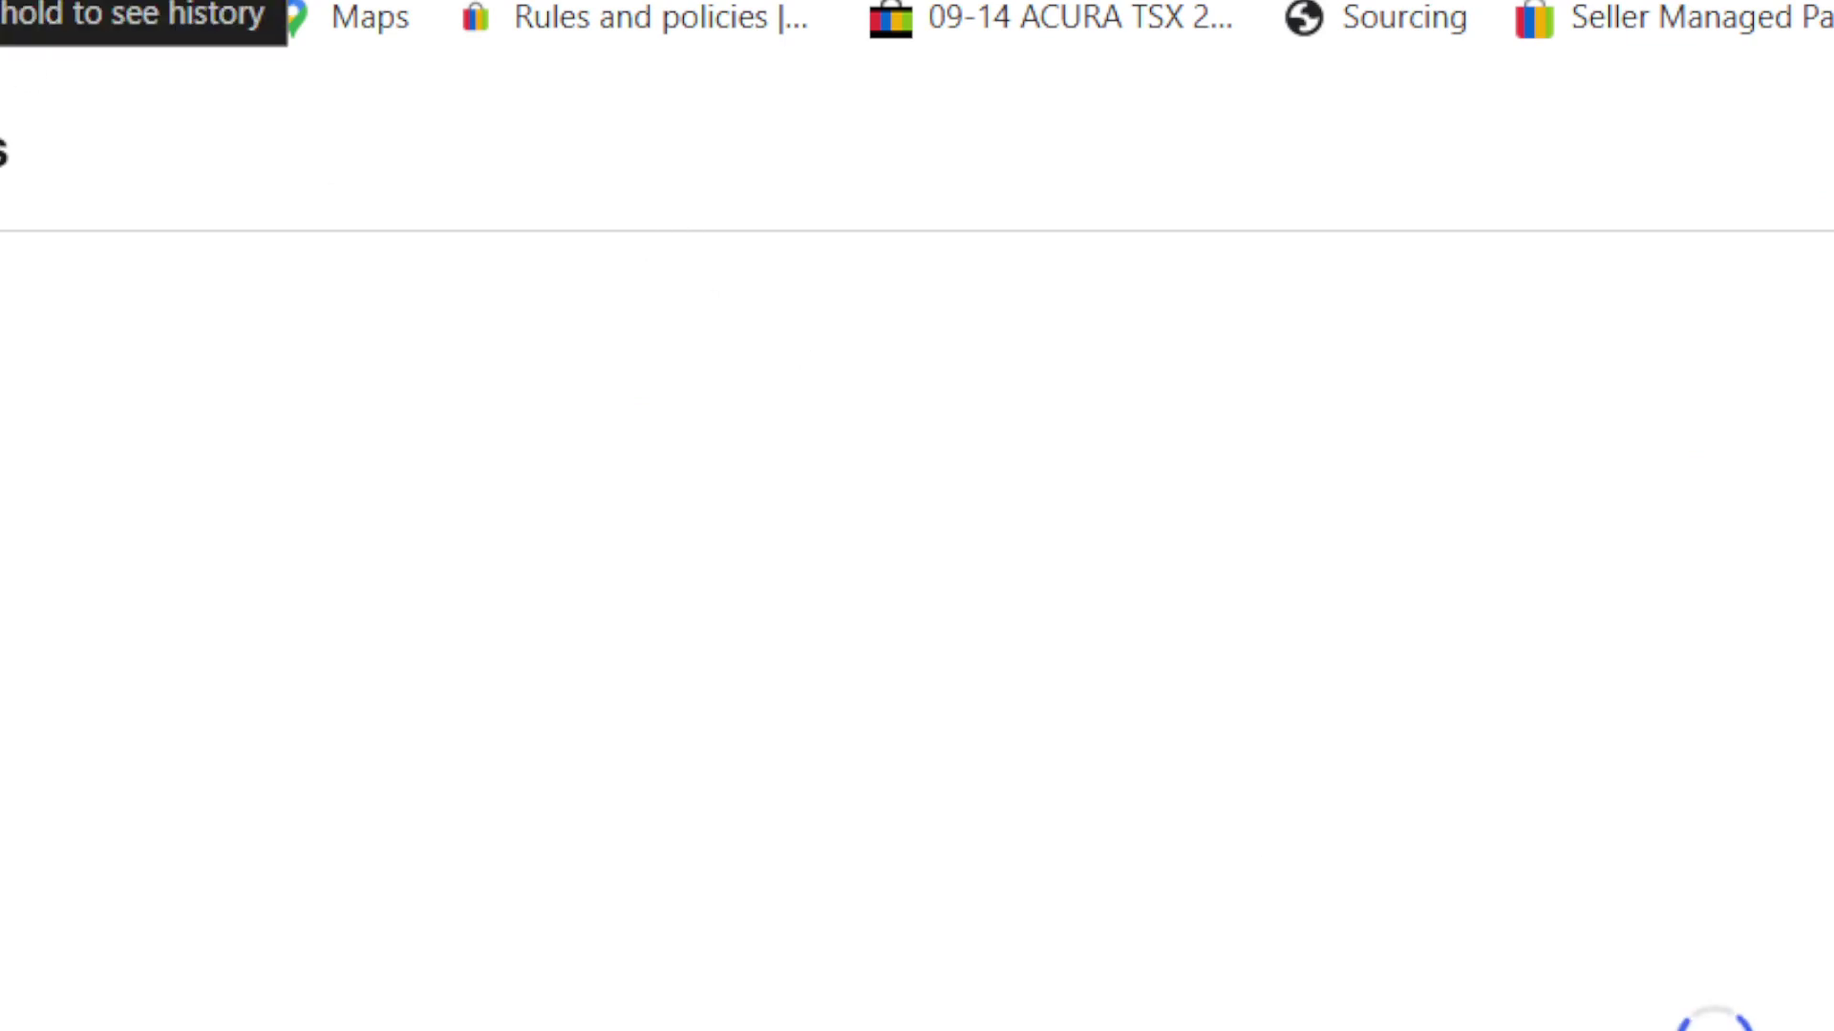
{"action": "key", "text": "alt+Left"}
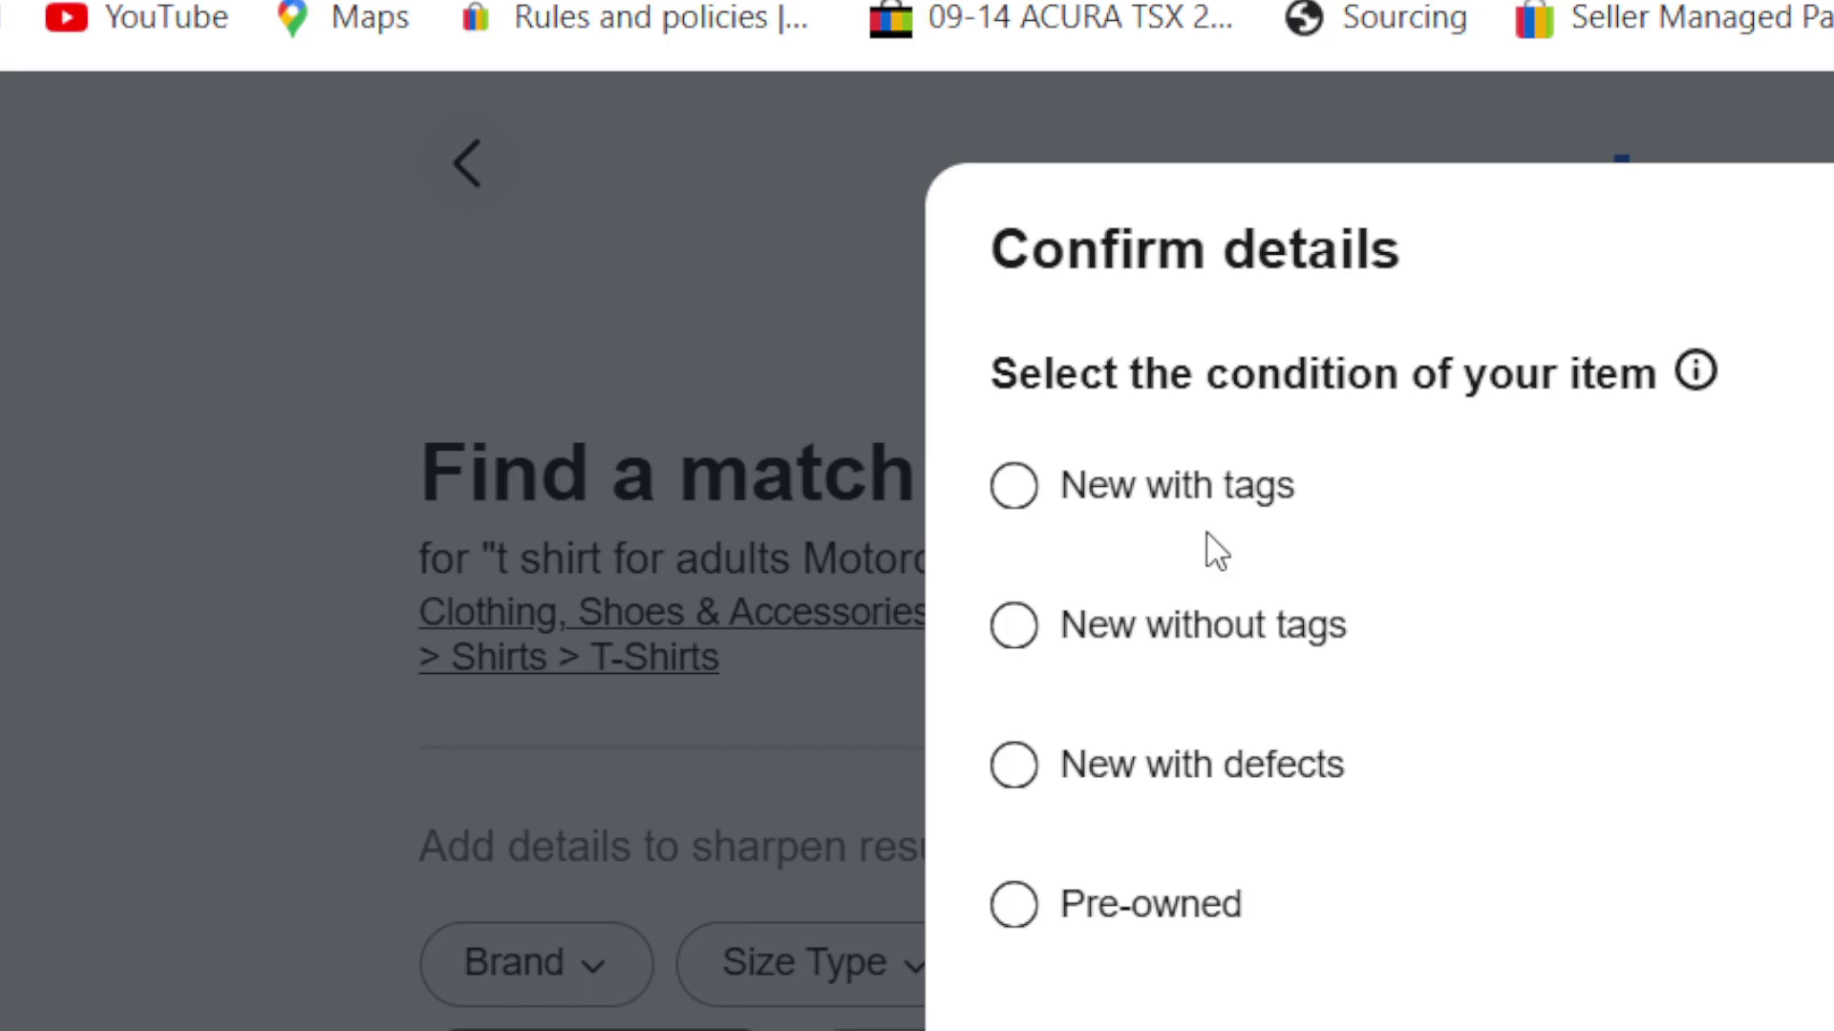
Set the item condition to New with tags and continue to the listing form.
{"action": "left_click", "coordinate": [1143, 487]}
{"action": "left_click", "coordinate": [1356, 1022]}
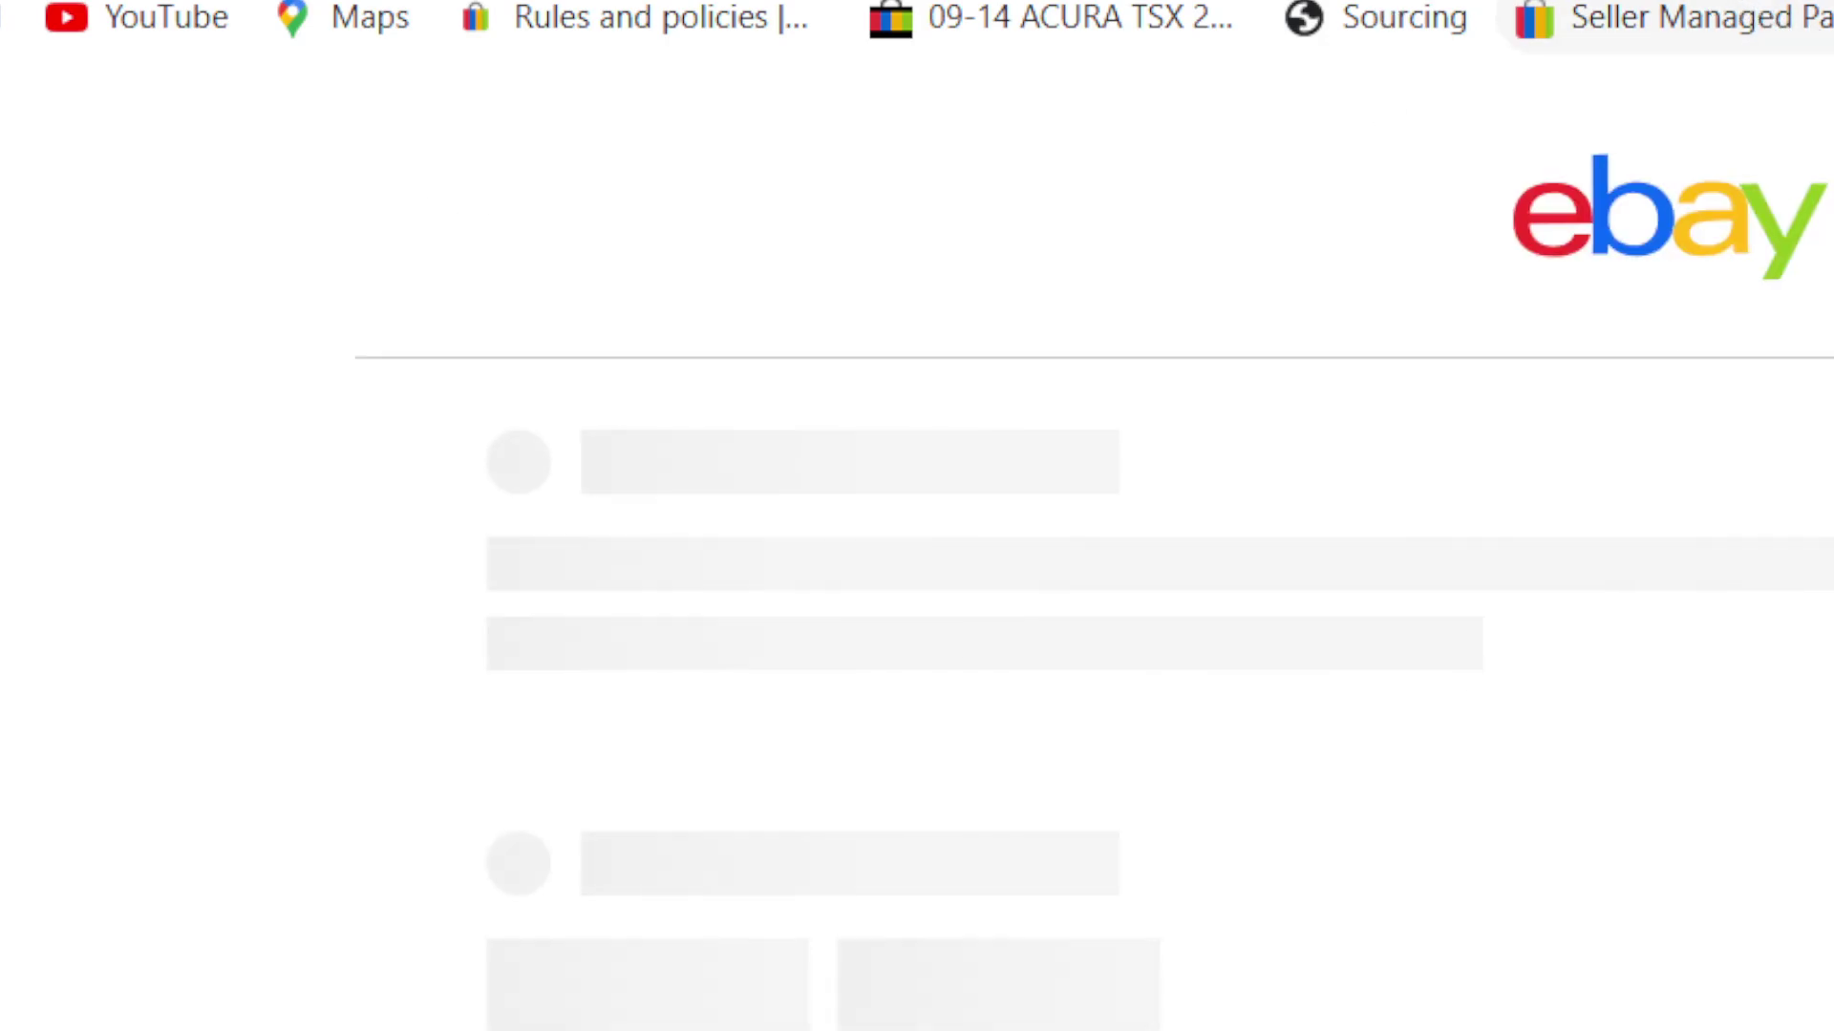
{"action": "key", "text": "ctrl+l"}
{"action": "type", "text": "S"}
Open the Variations section of the listing form for editing.
{"action": "left_click_drag", "start_coordinate": [880, 675], "coordinate": [946, 449]}
{"action": "left_click", "coordinate": [1766, 152]}
{"action": "left_click_drag", "start_coordinate": [1829, 234], "coordinate": [1829, 554]}
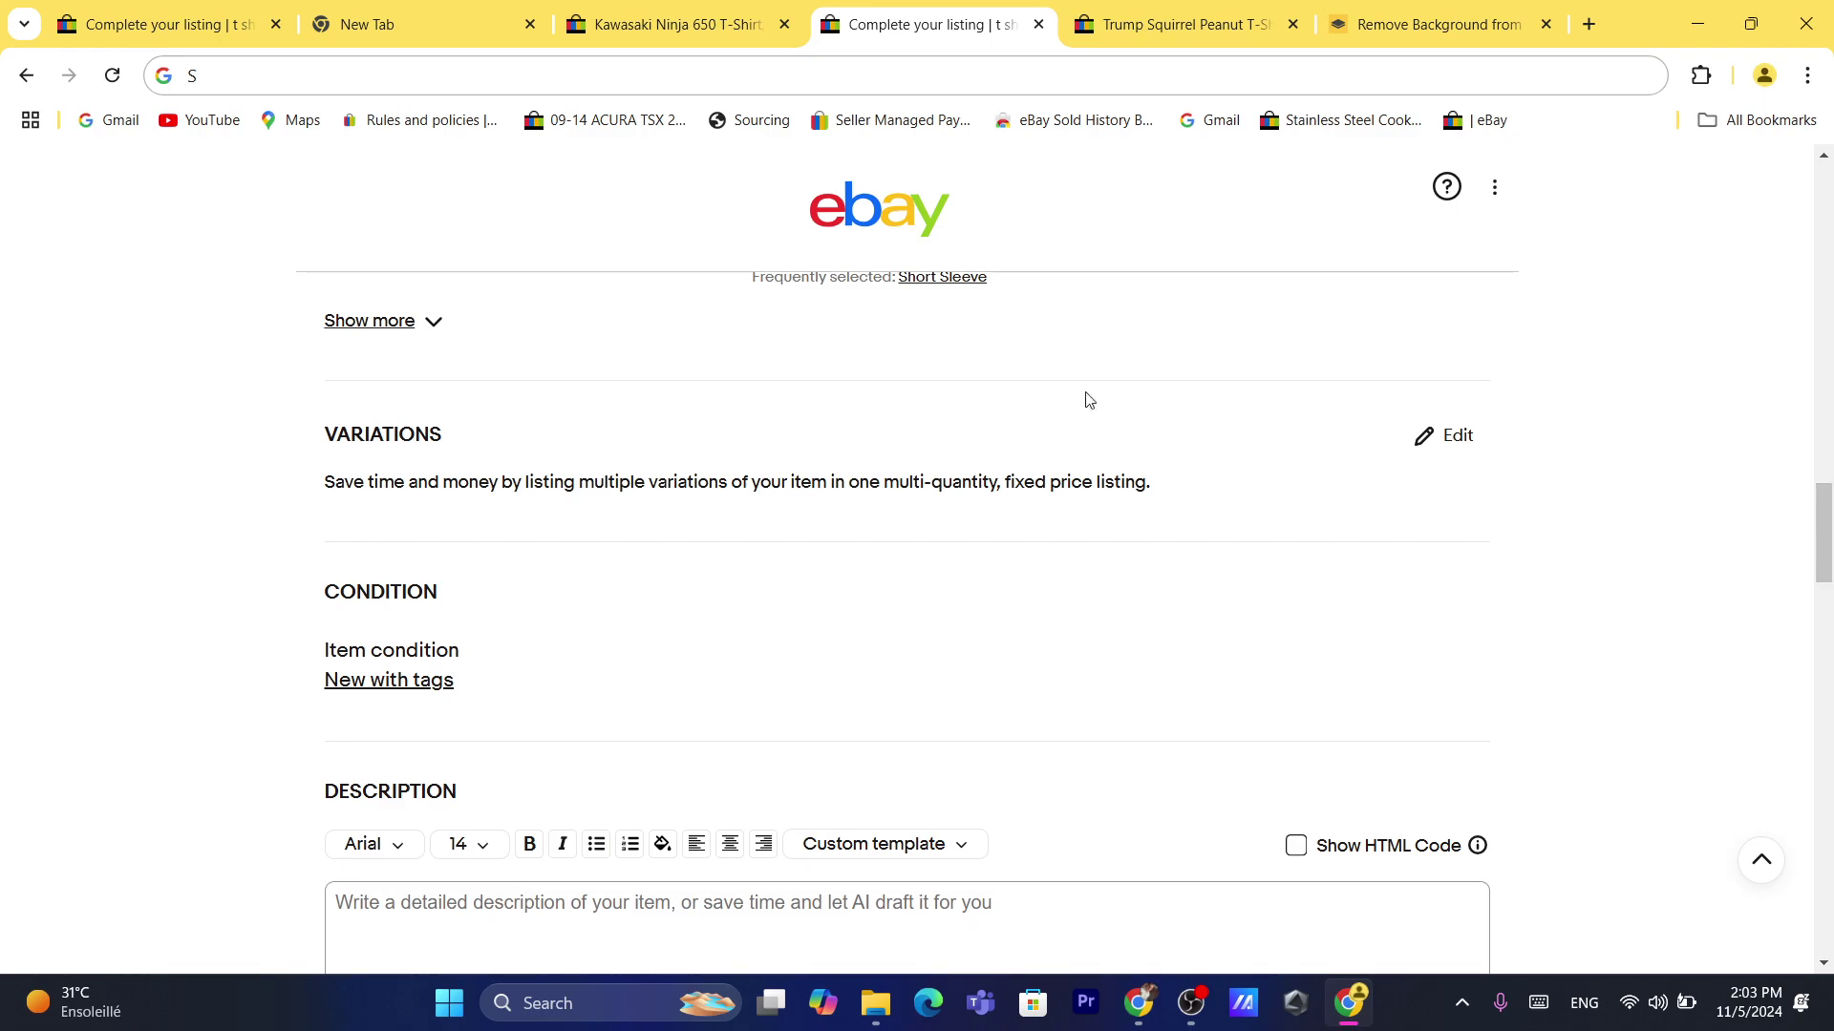
{"action": "left_click", "coordinate": [1470, 447]}
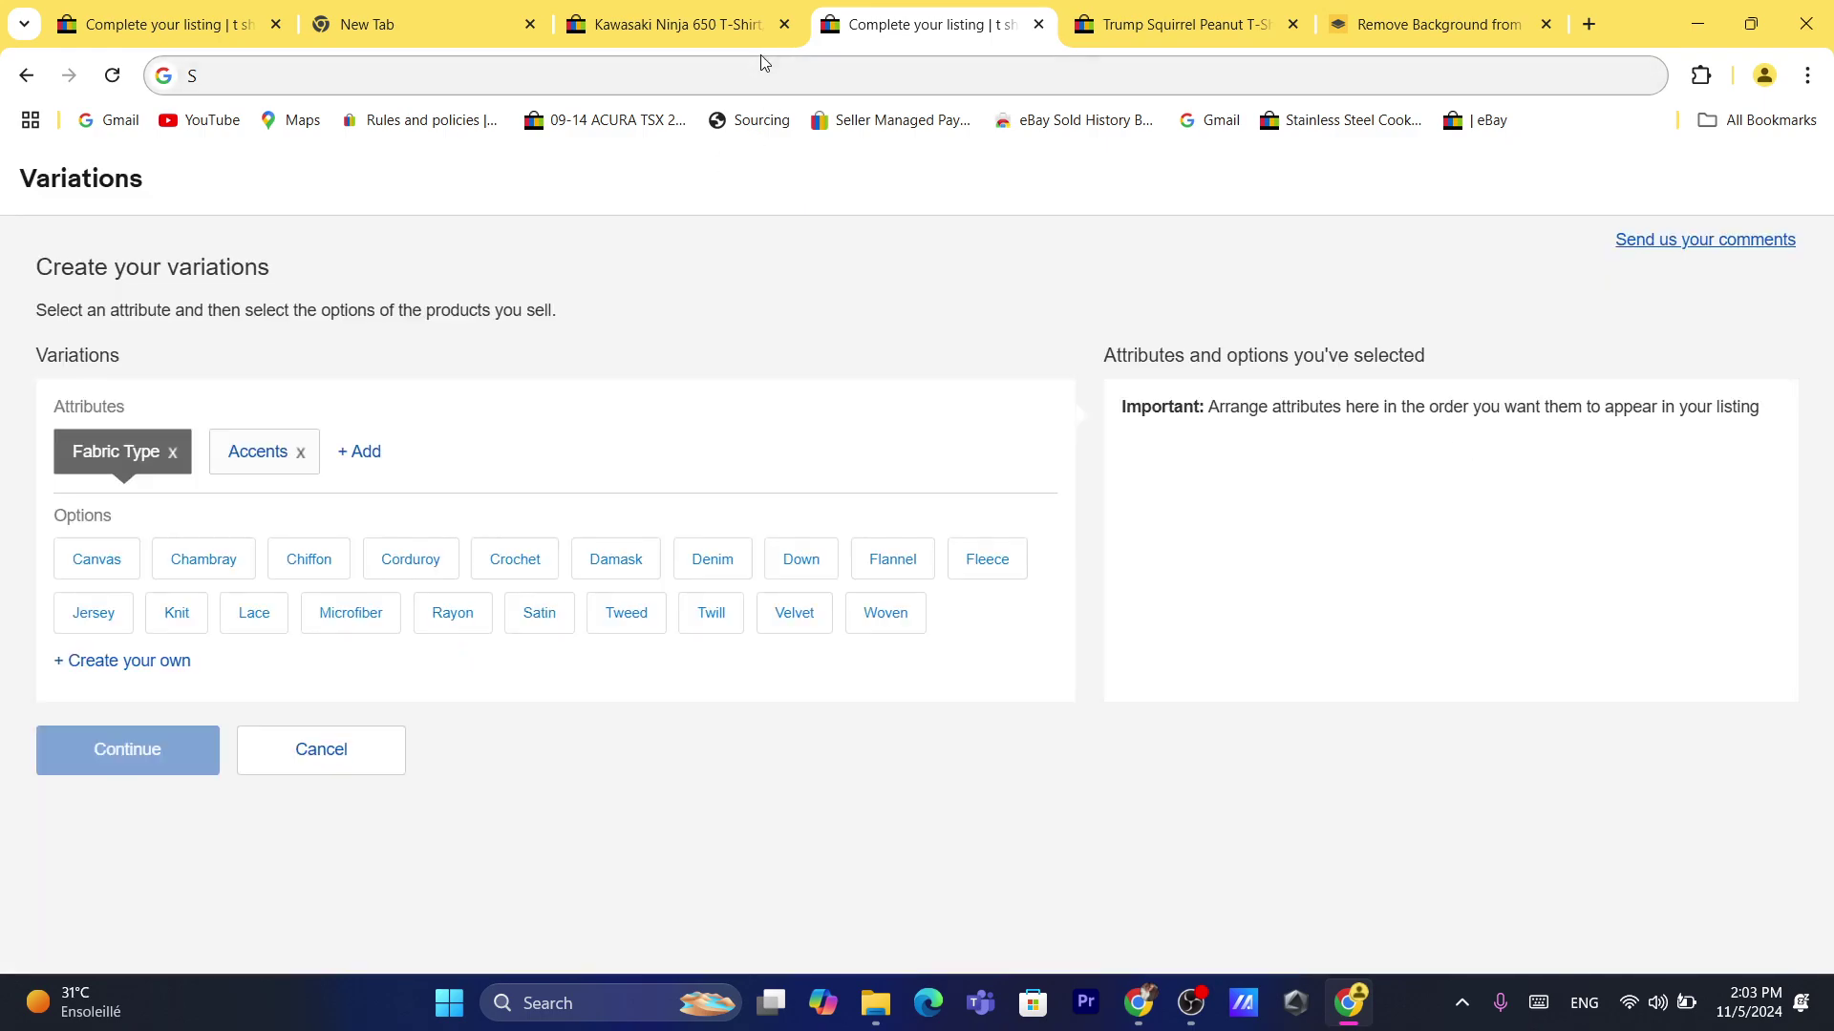
{"action": "left_click", "coordinate": [774, 76]}
{"action": "type", "text": "s"}
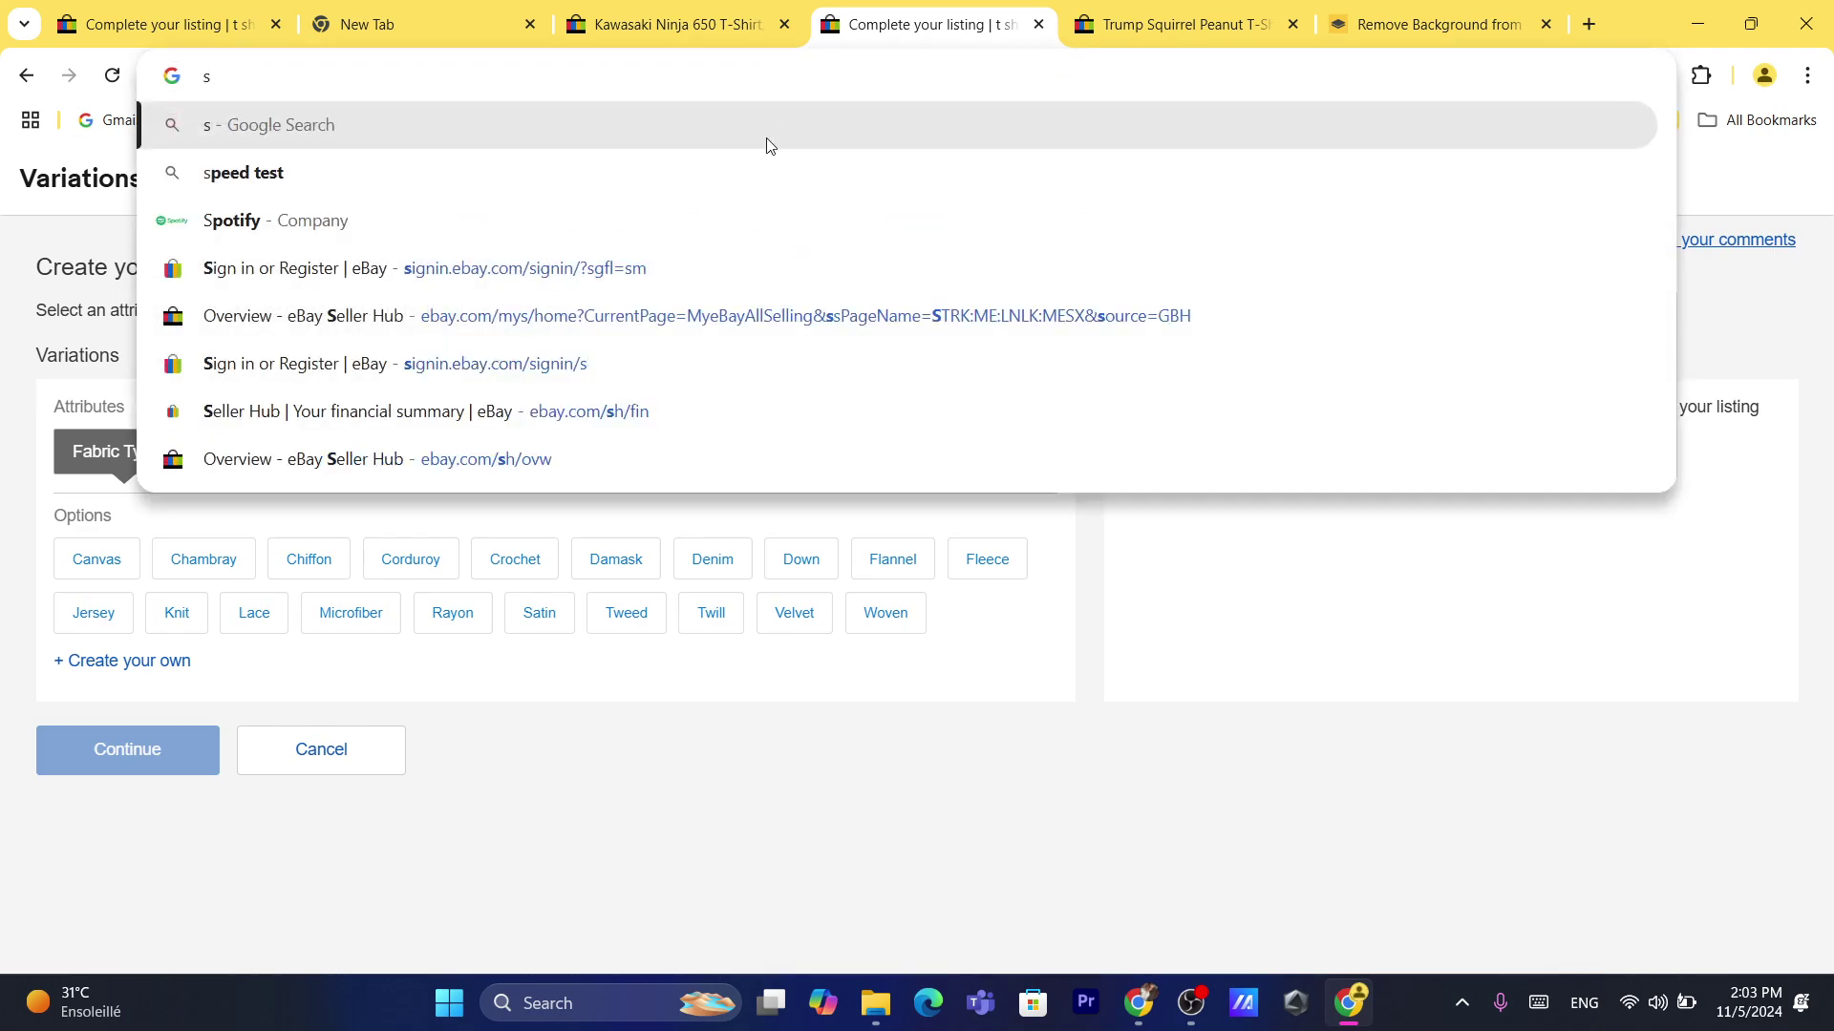
{"action": "left_click", "coordinate": [731, 716]}
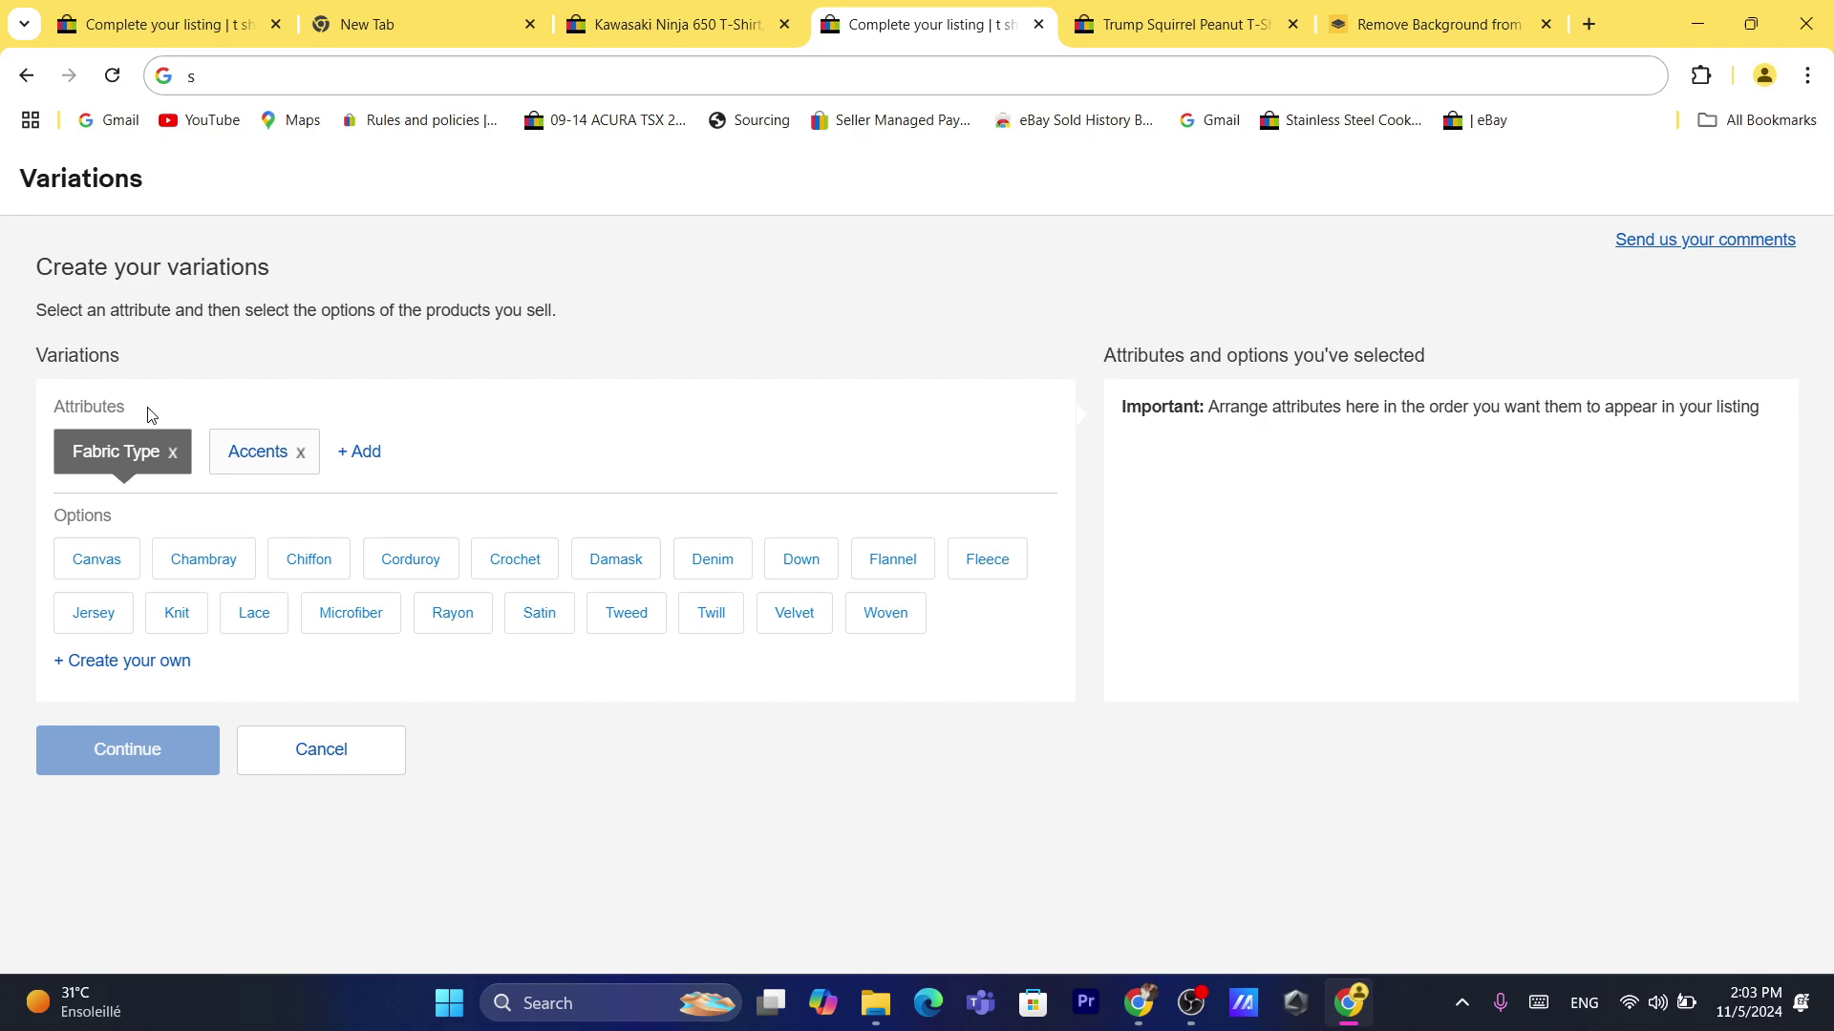
Copy the word "Attributes" from the variations page and search Google for "attributes pronunciation" from the Trump Squirrel Peanut T-Shirt page.
{"action": "double_click", "coordinate": [92, 406]}
{"action": "key", "text": "ctrl+c"}
{"action": "left_click", "coordinate": [1080, 19]}
{"action": "left_click", "coordinate": [1029, 78]}
{"action": "key", "text": "ctrl+v"}
{"action": "type", "text": "po"}
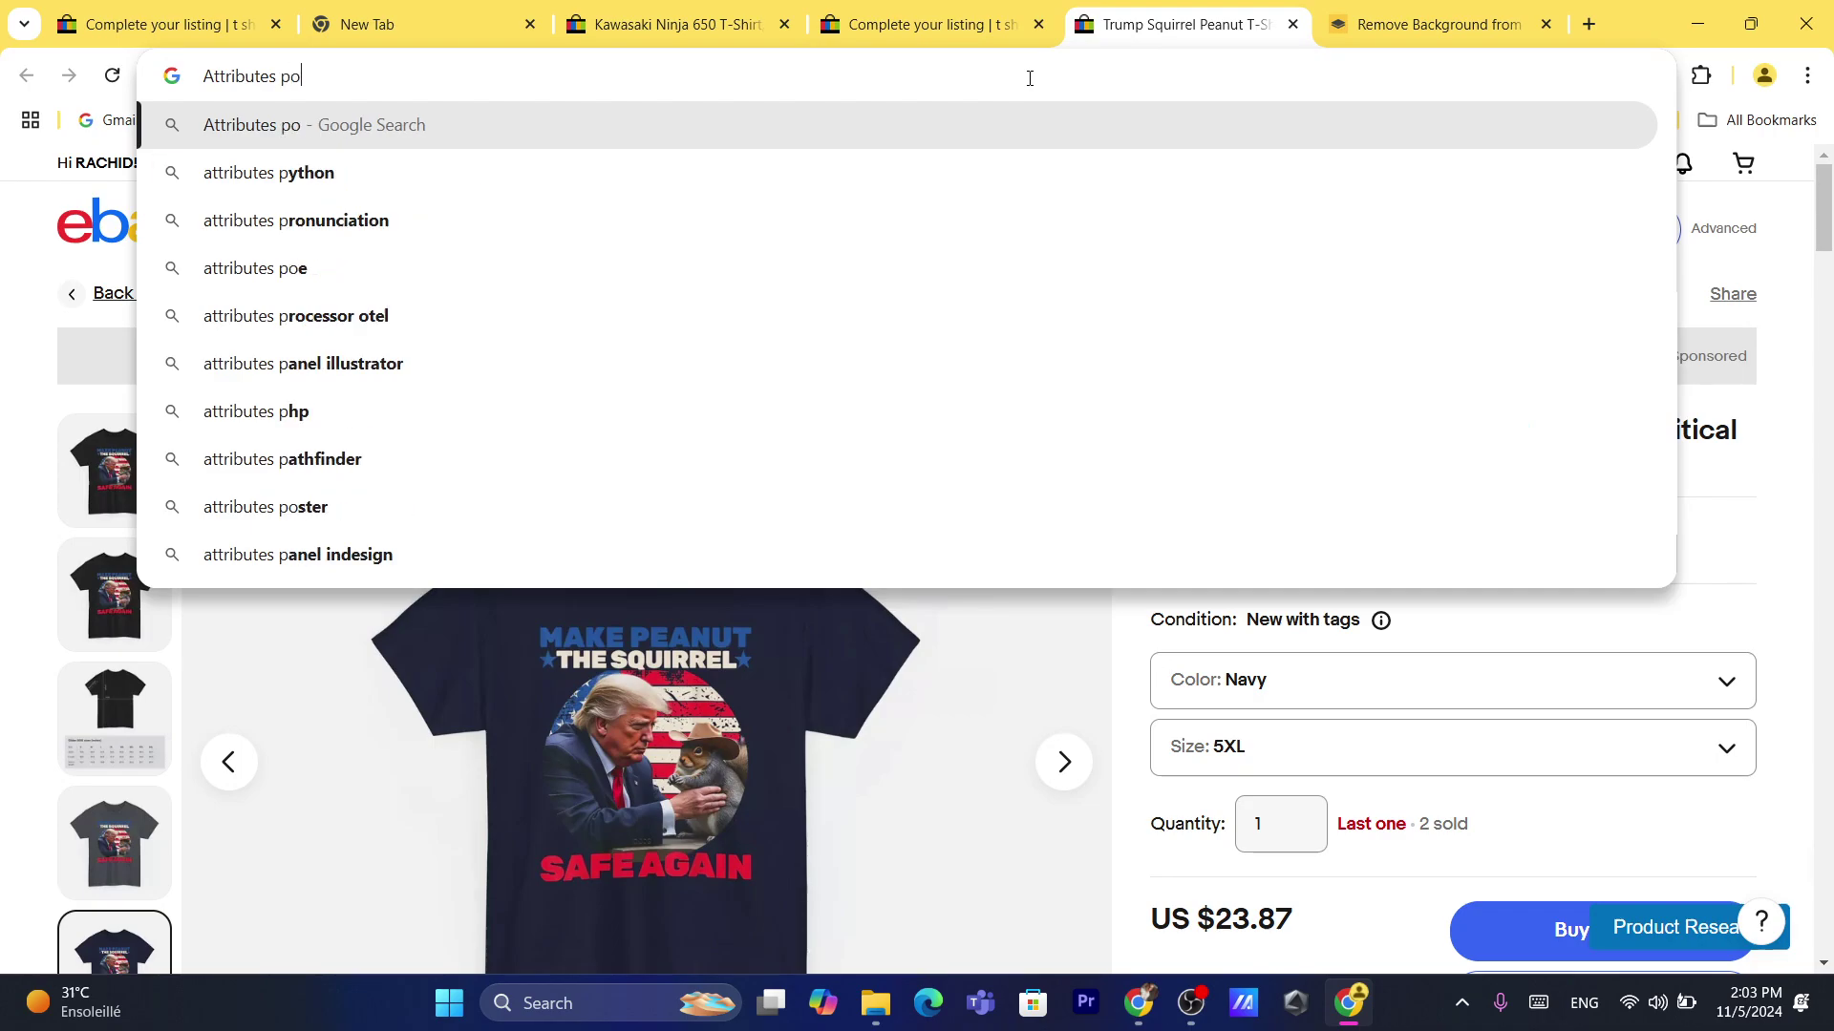
{"action": "key", "text": "BackSpace"}
{"action": "key", "text": "BackSpace"}
{"action": "key", "text": "BackSpace"}
{"action": "type", "text": "pro"}
{"action": "key", "text": "Return"}
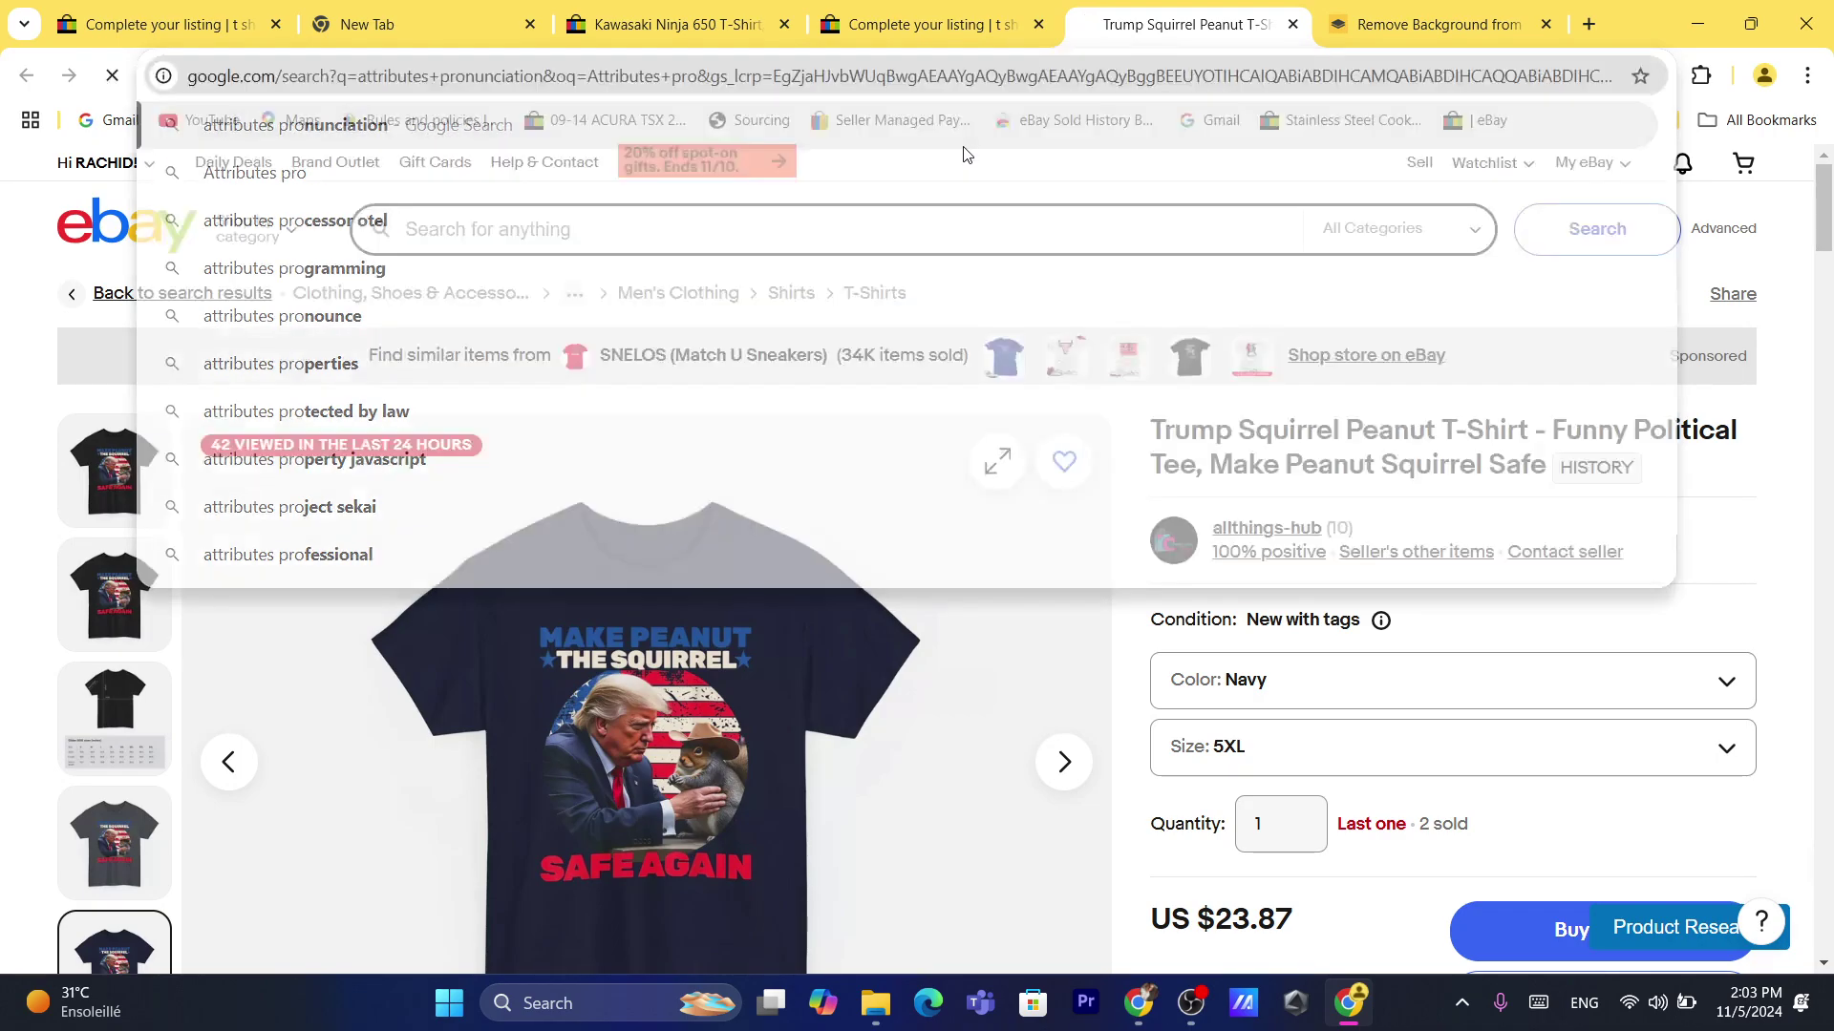
Play the pronunciation audio for "attributes" and return to the eBay variations page.
{"action": "left_click", "coordinate": [544, 618]}
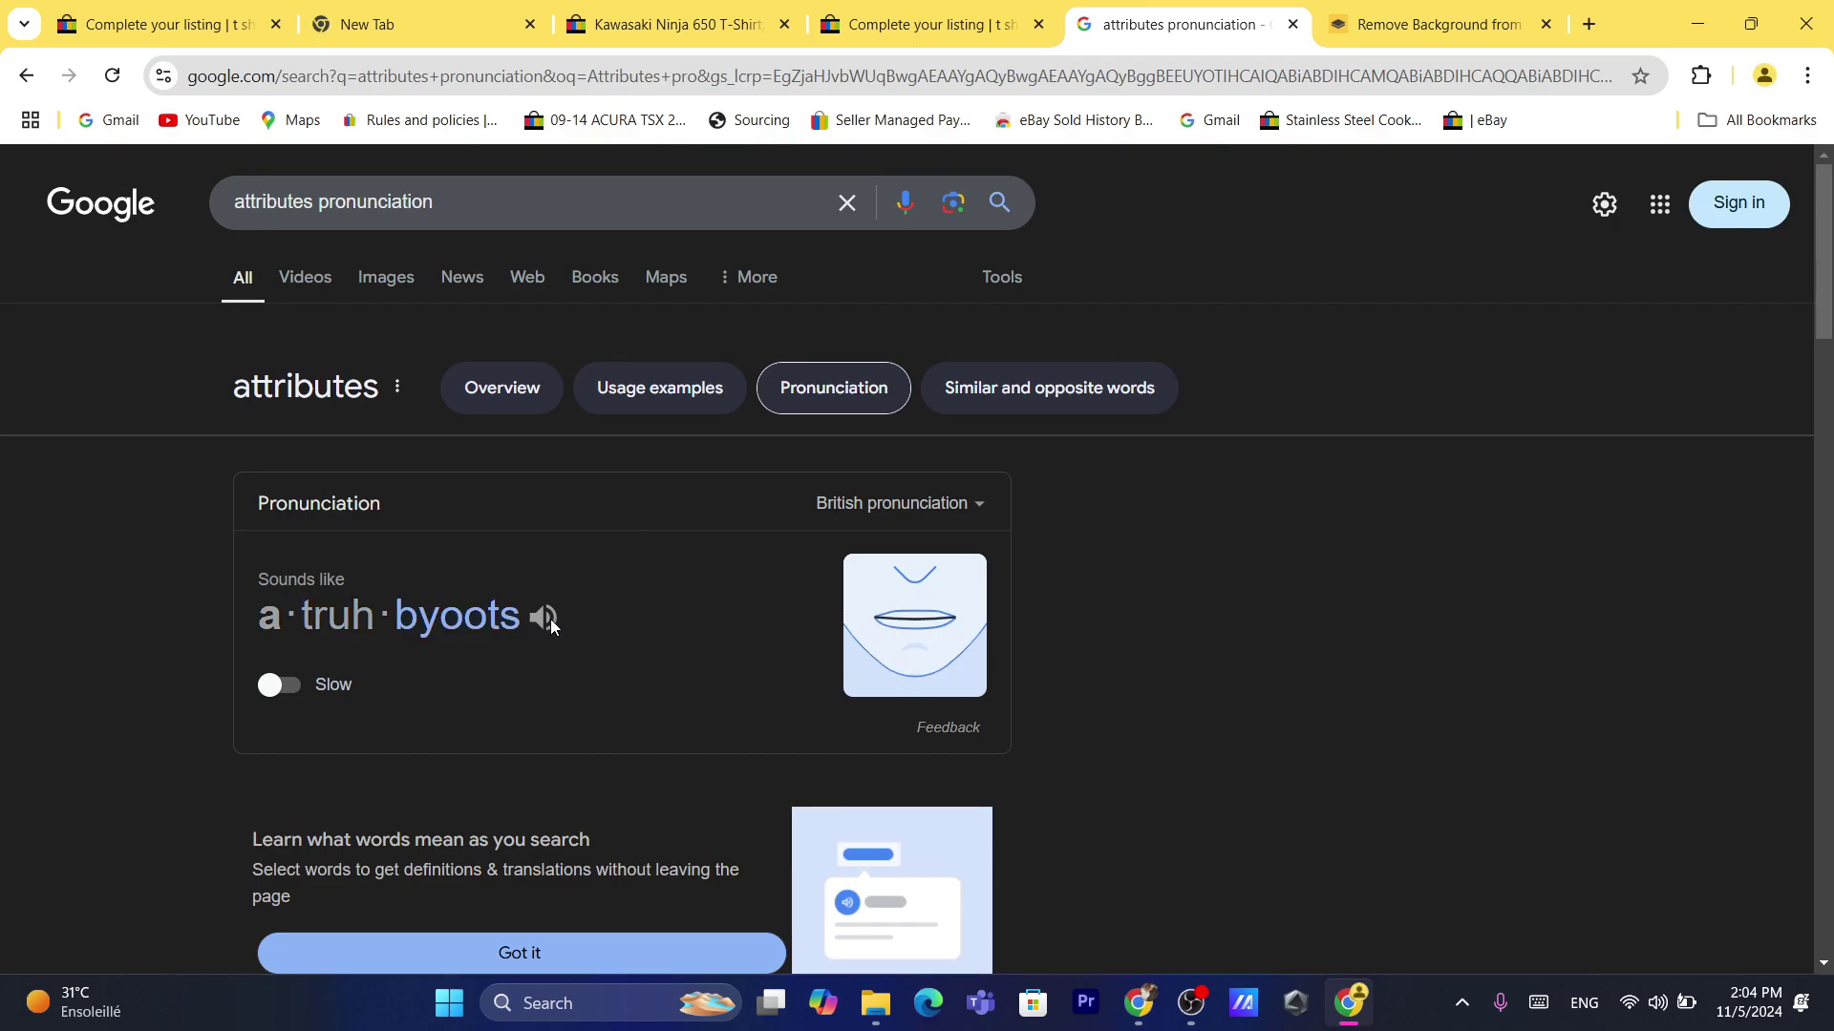
{"action": "left_click", "coordinate": [1015, 11]}
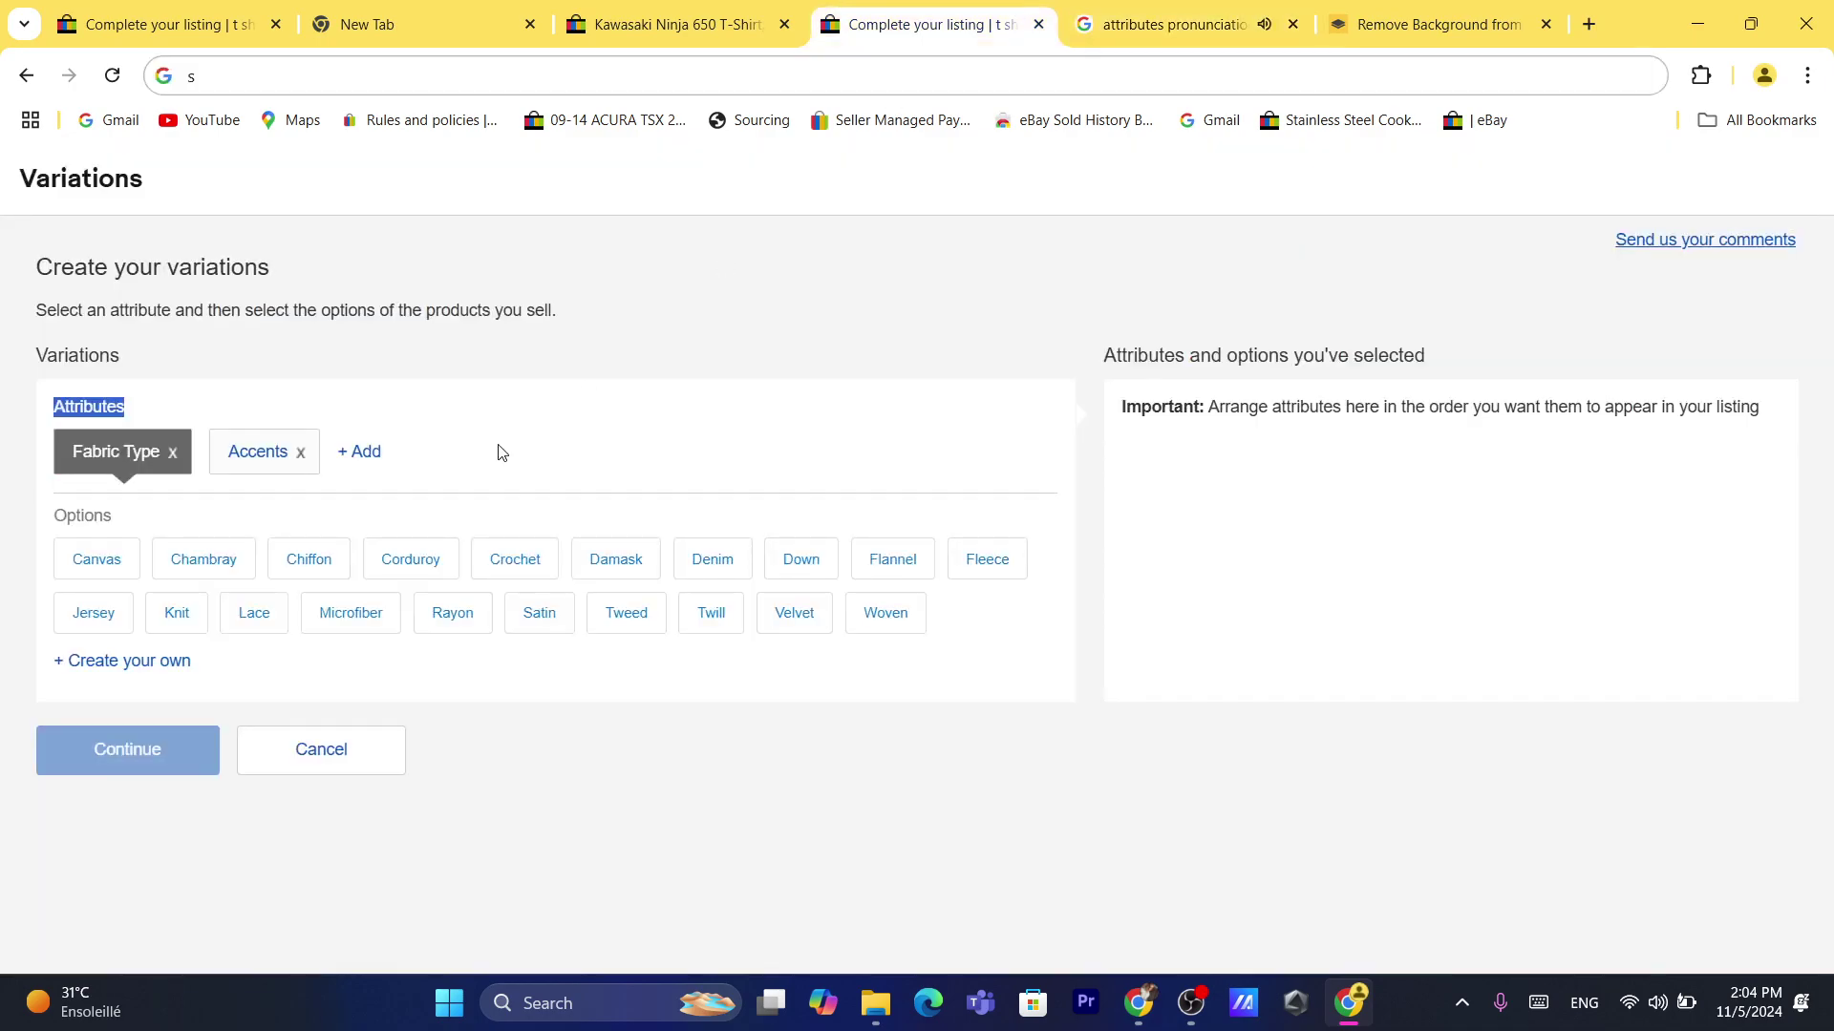
{"action": "left_click", "coordinate": [139, 410]}
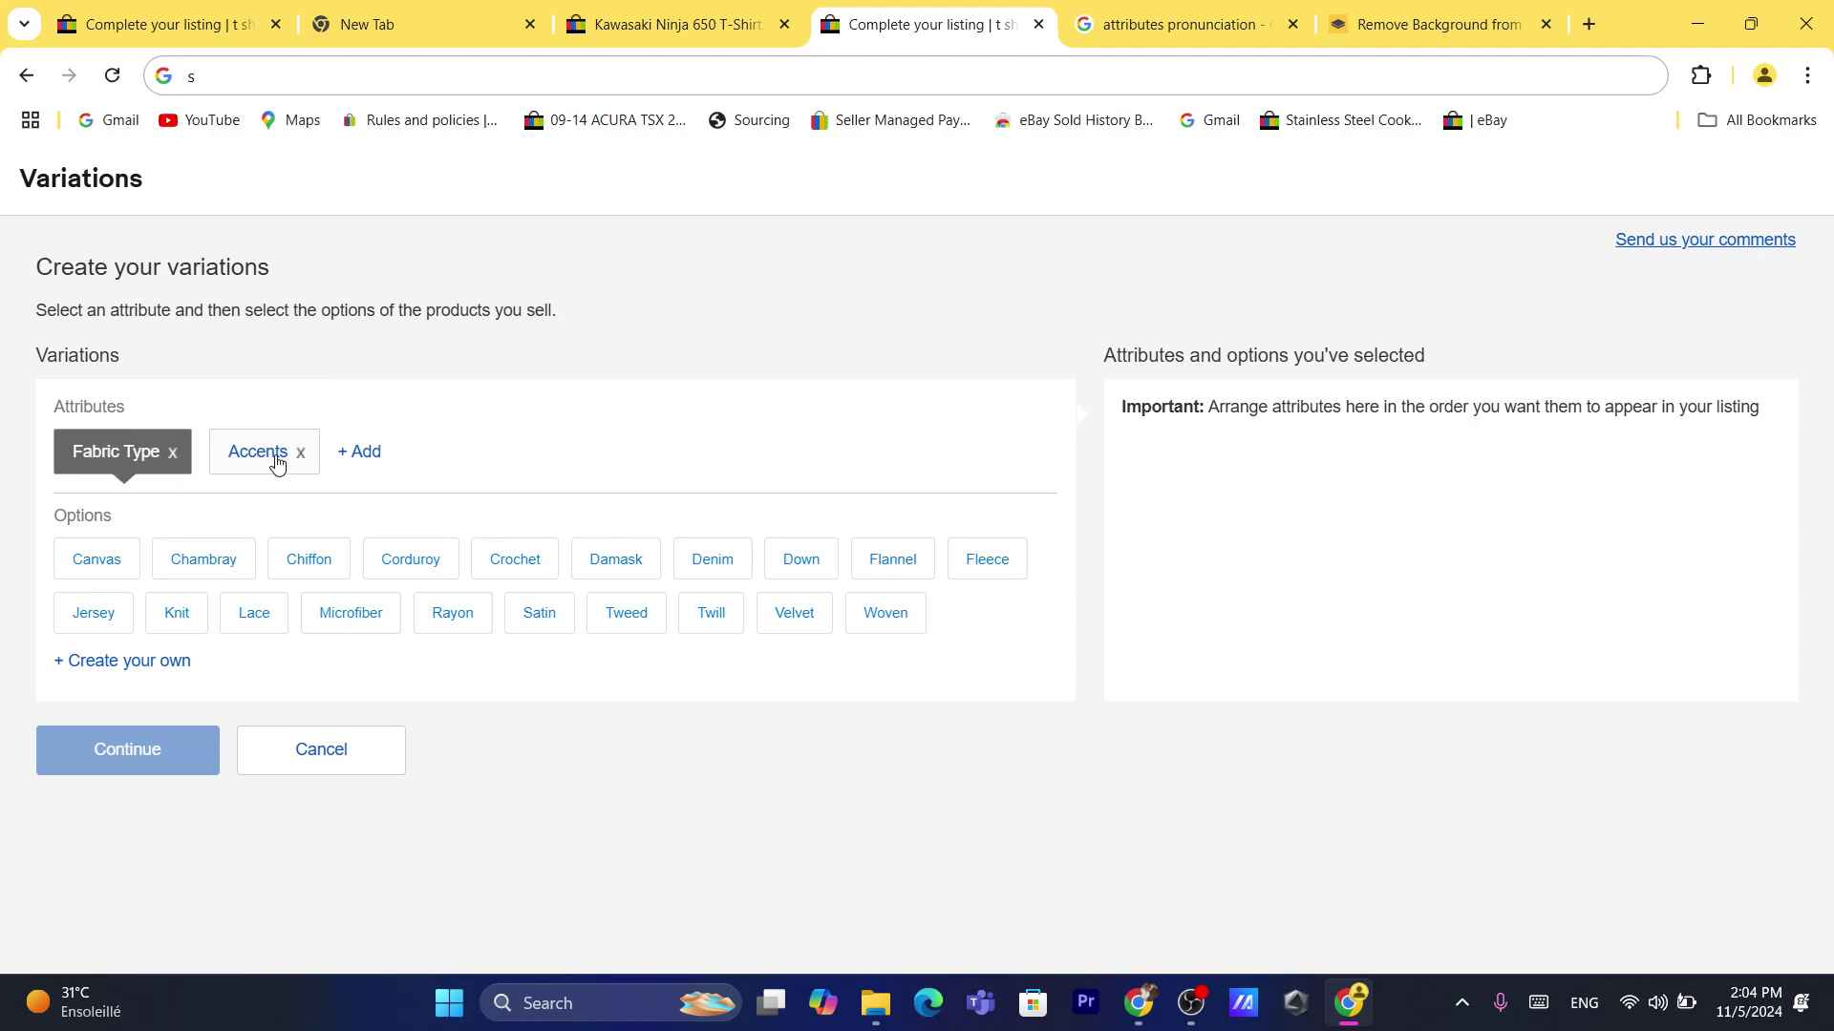
Replace the Fabric Type and Accents variation attributes with Color and Size Type.
{"action": "left_click", "coordinate": [174, 456]}
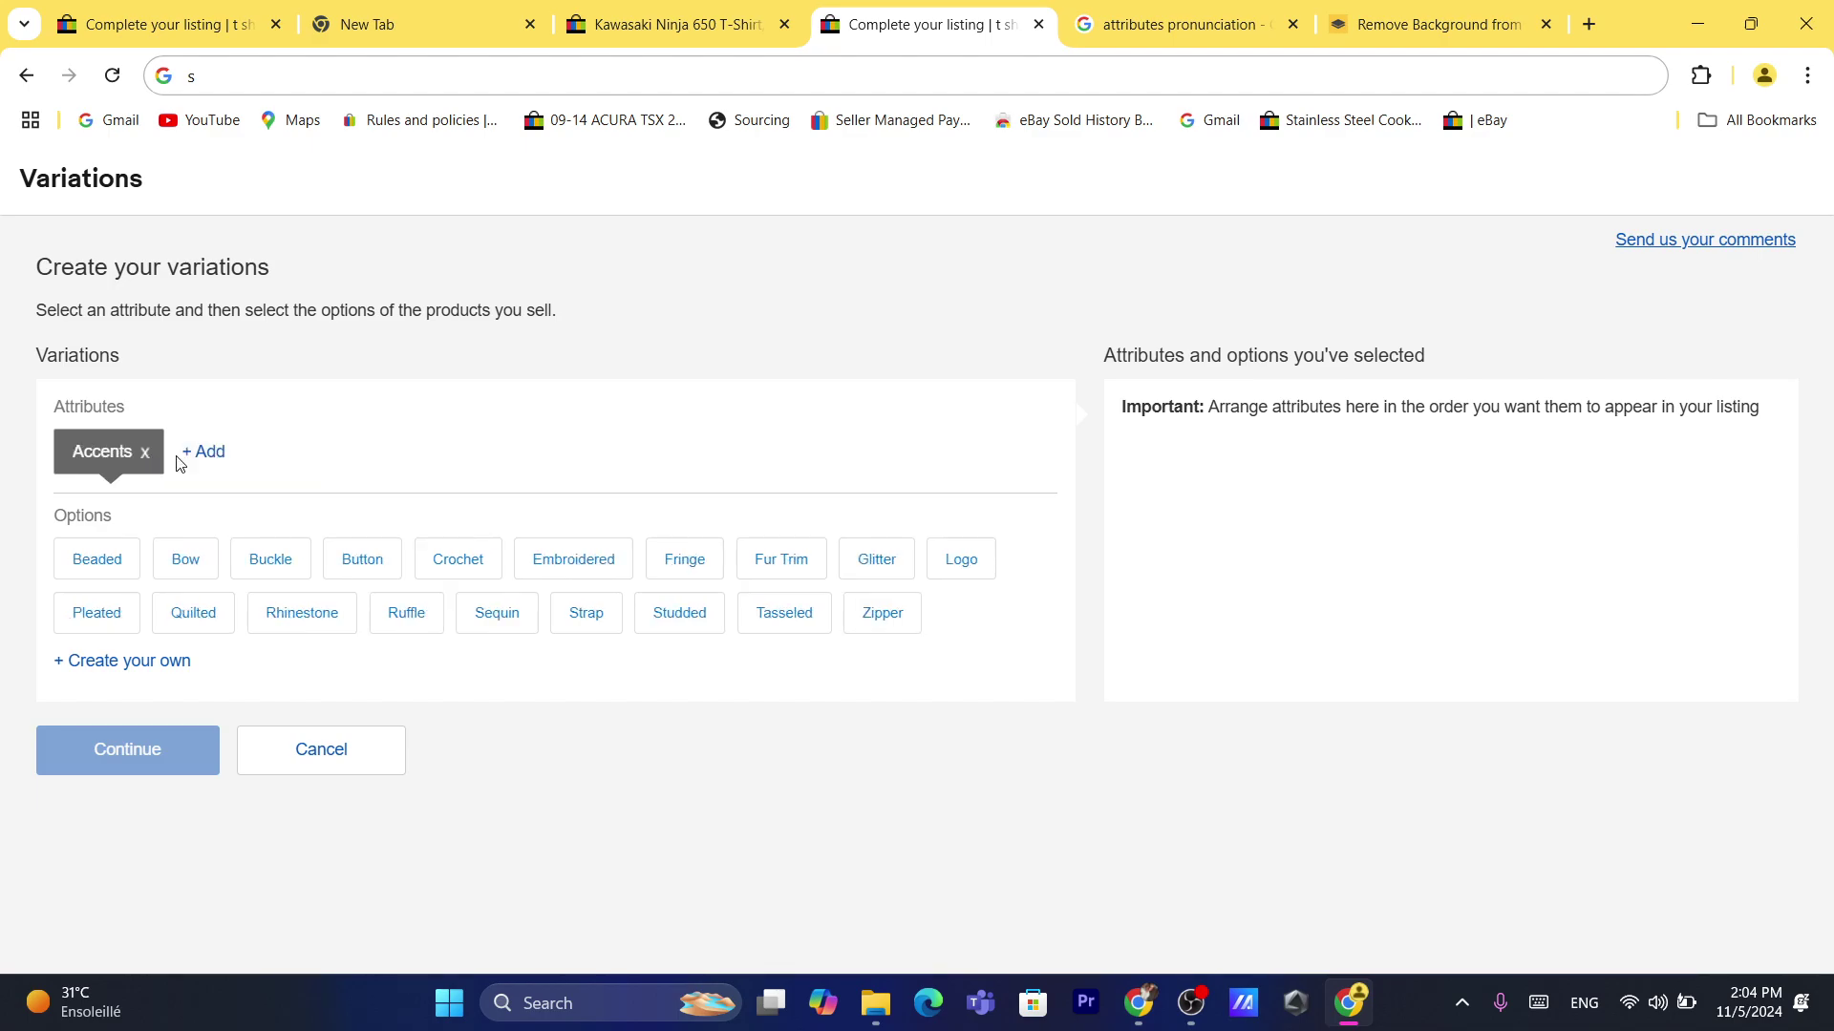
{"action": "left_click", "coordinate": [145, 455]}
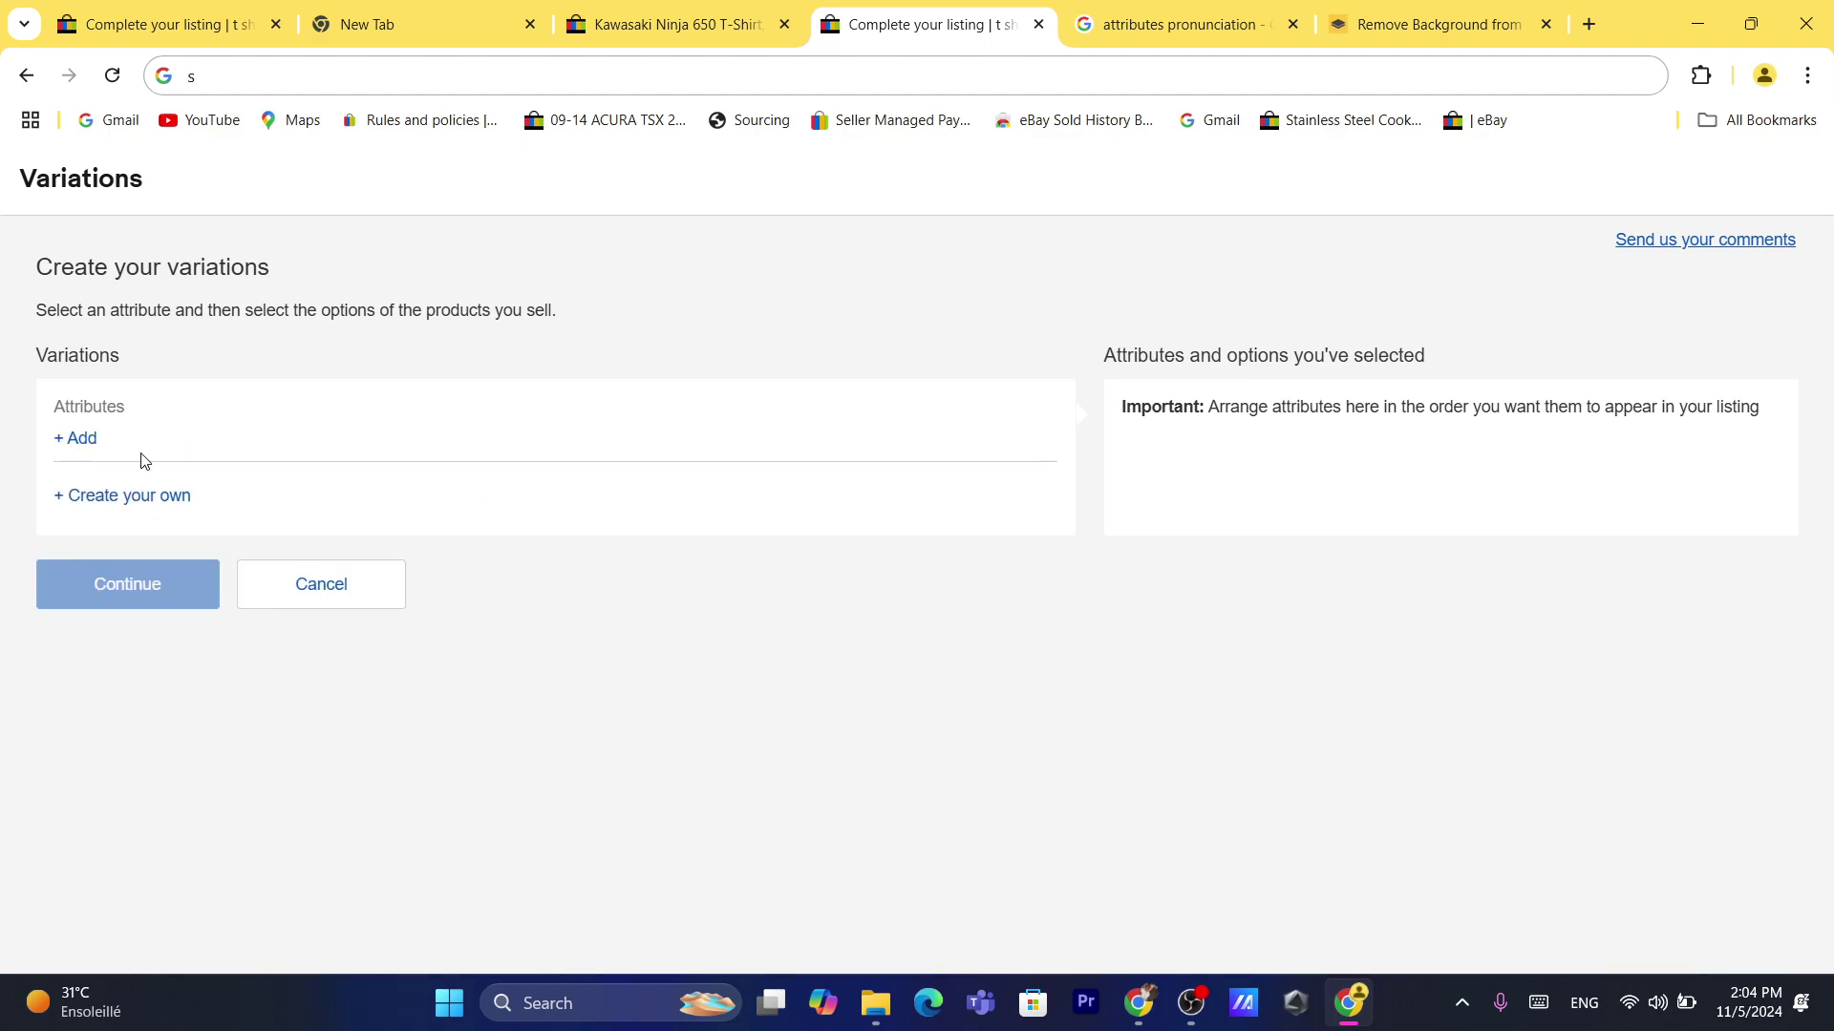
{"action": "left_click", "coordinate": [73, 445]}
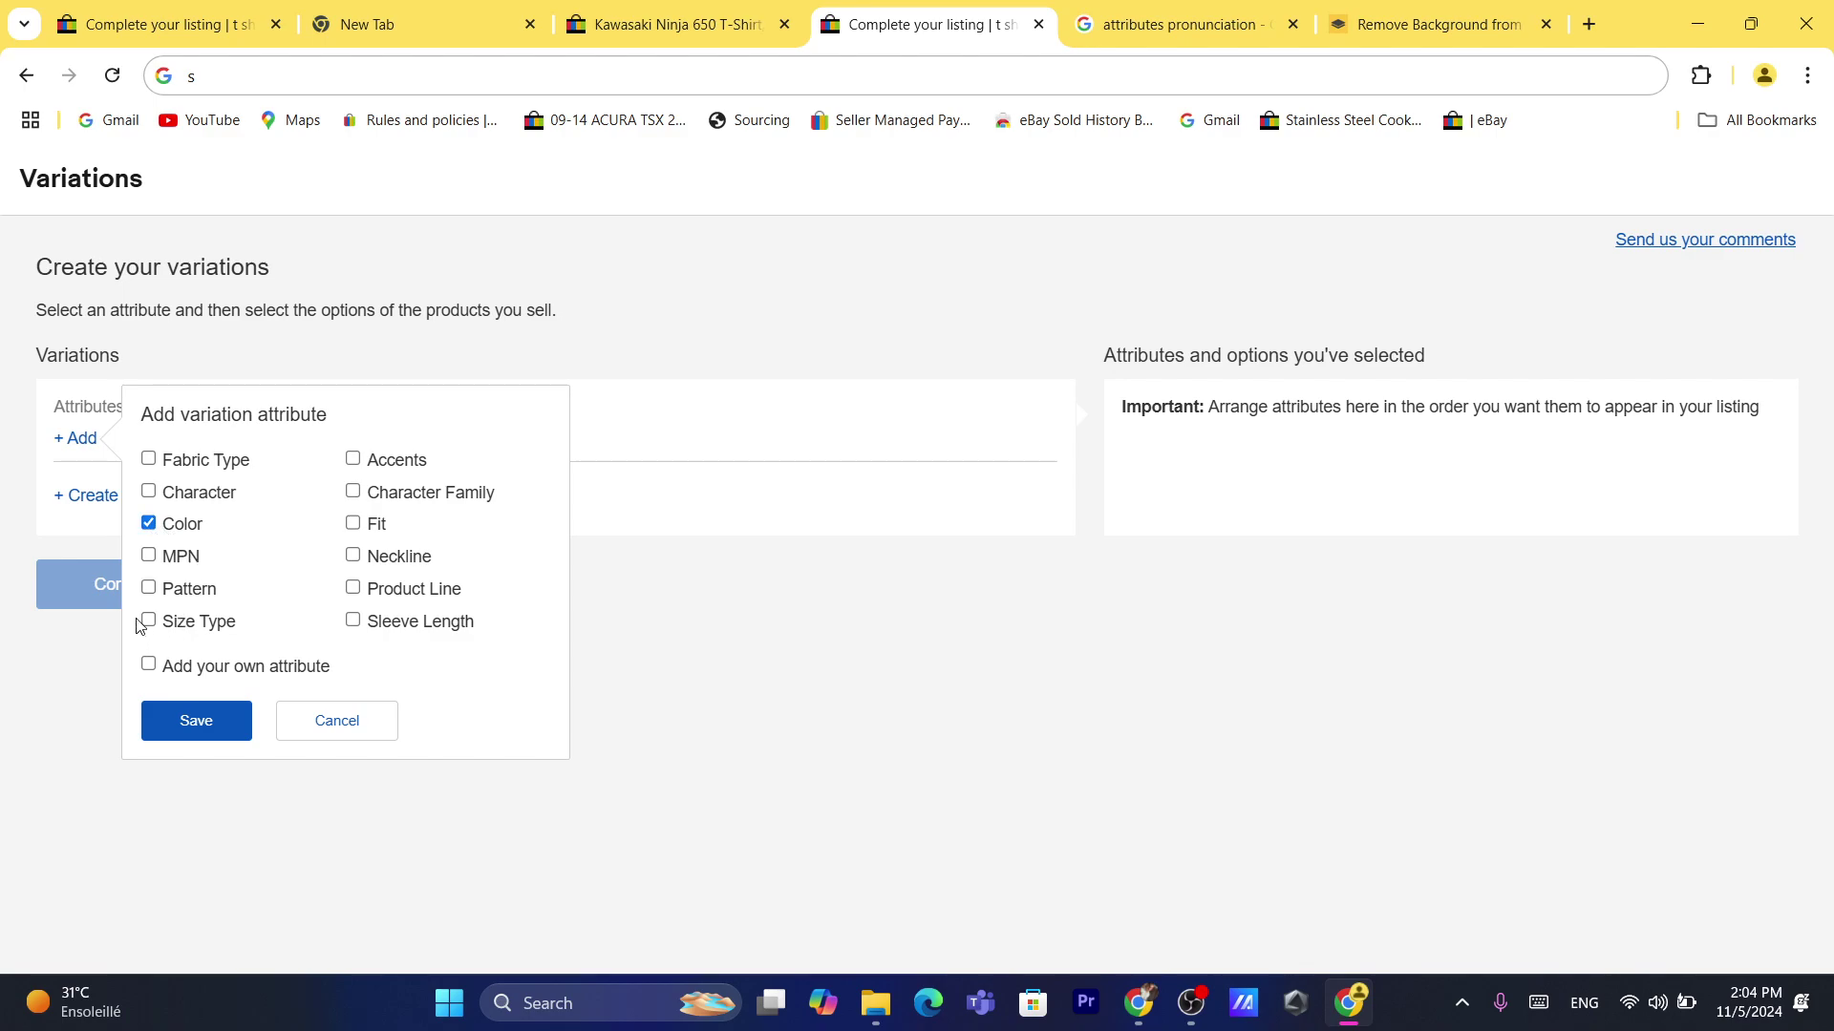
{"action": "left_click", "coordinate": [211, 720]}
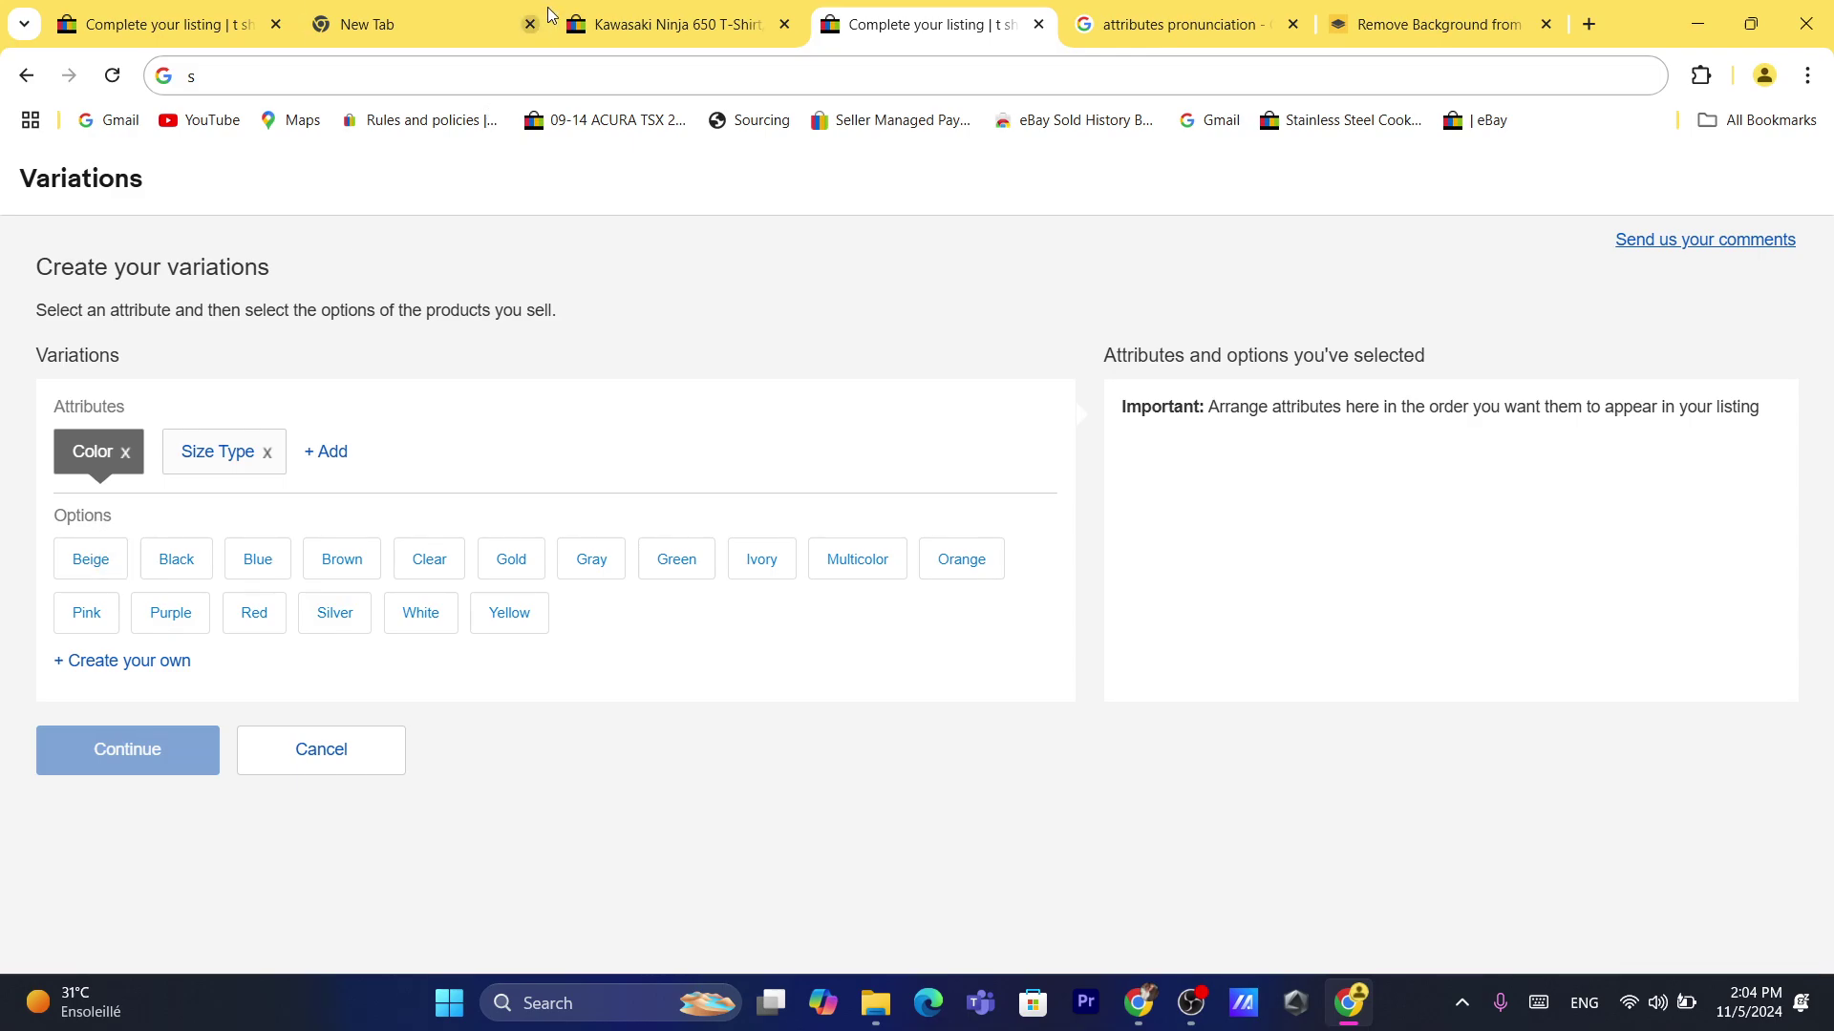
{"action": "left_click", "coordinate": [589, 74]}
{"action": "type", "text": "s"}
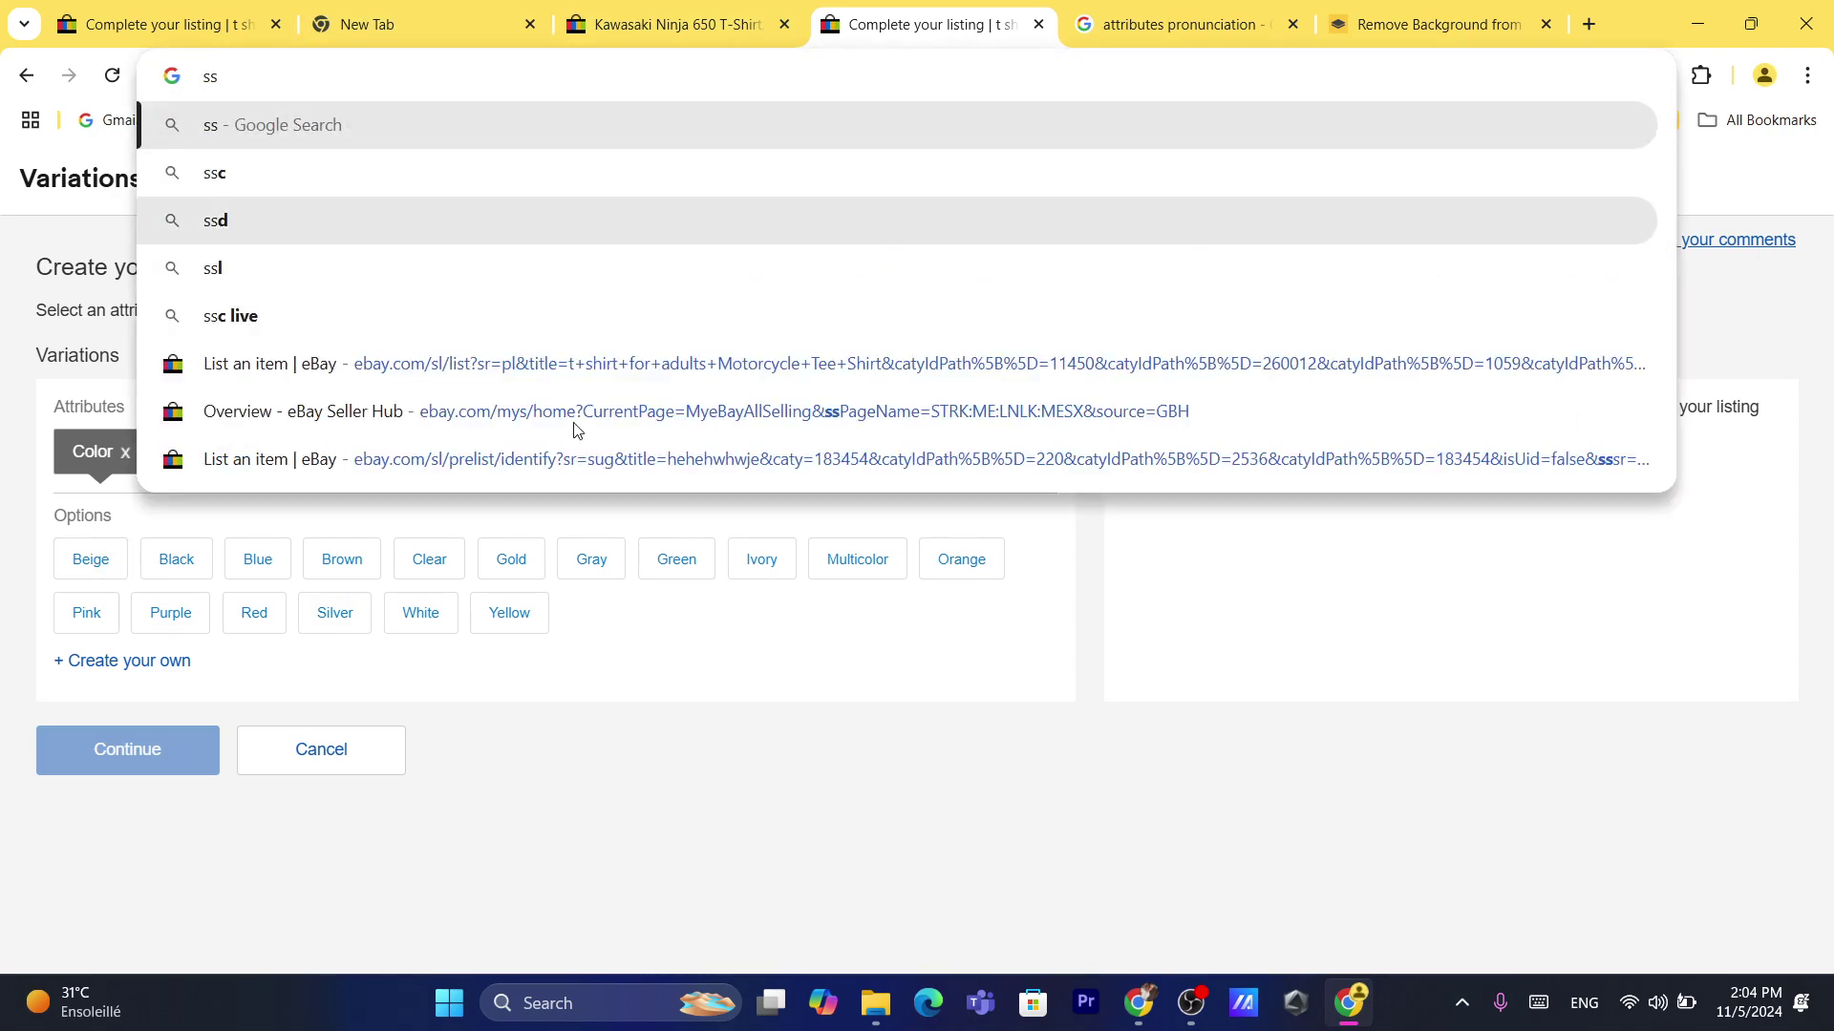
{"action": "left_click", "coordinate": [579, 728]}
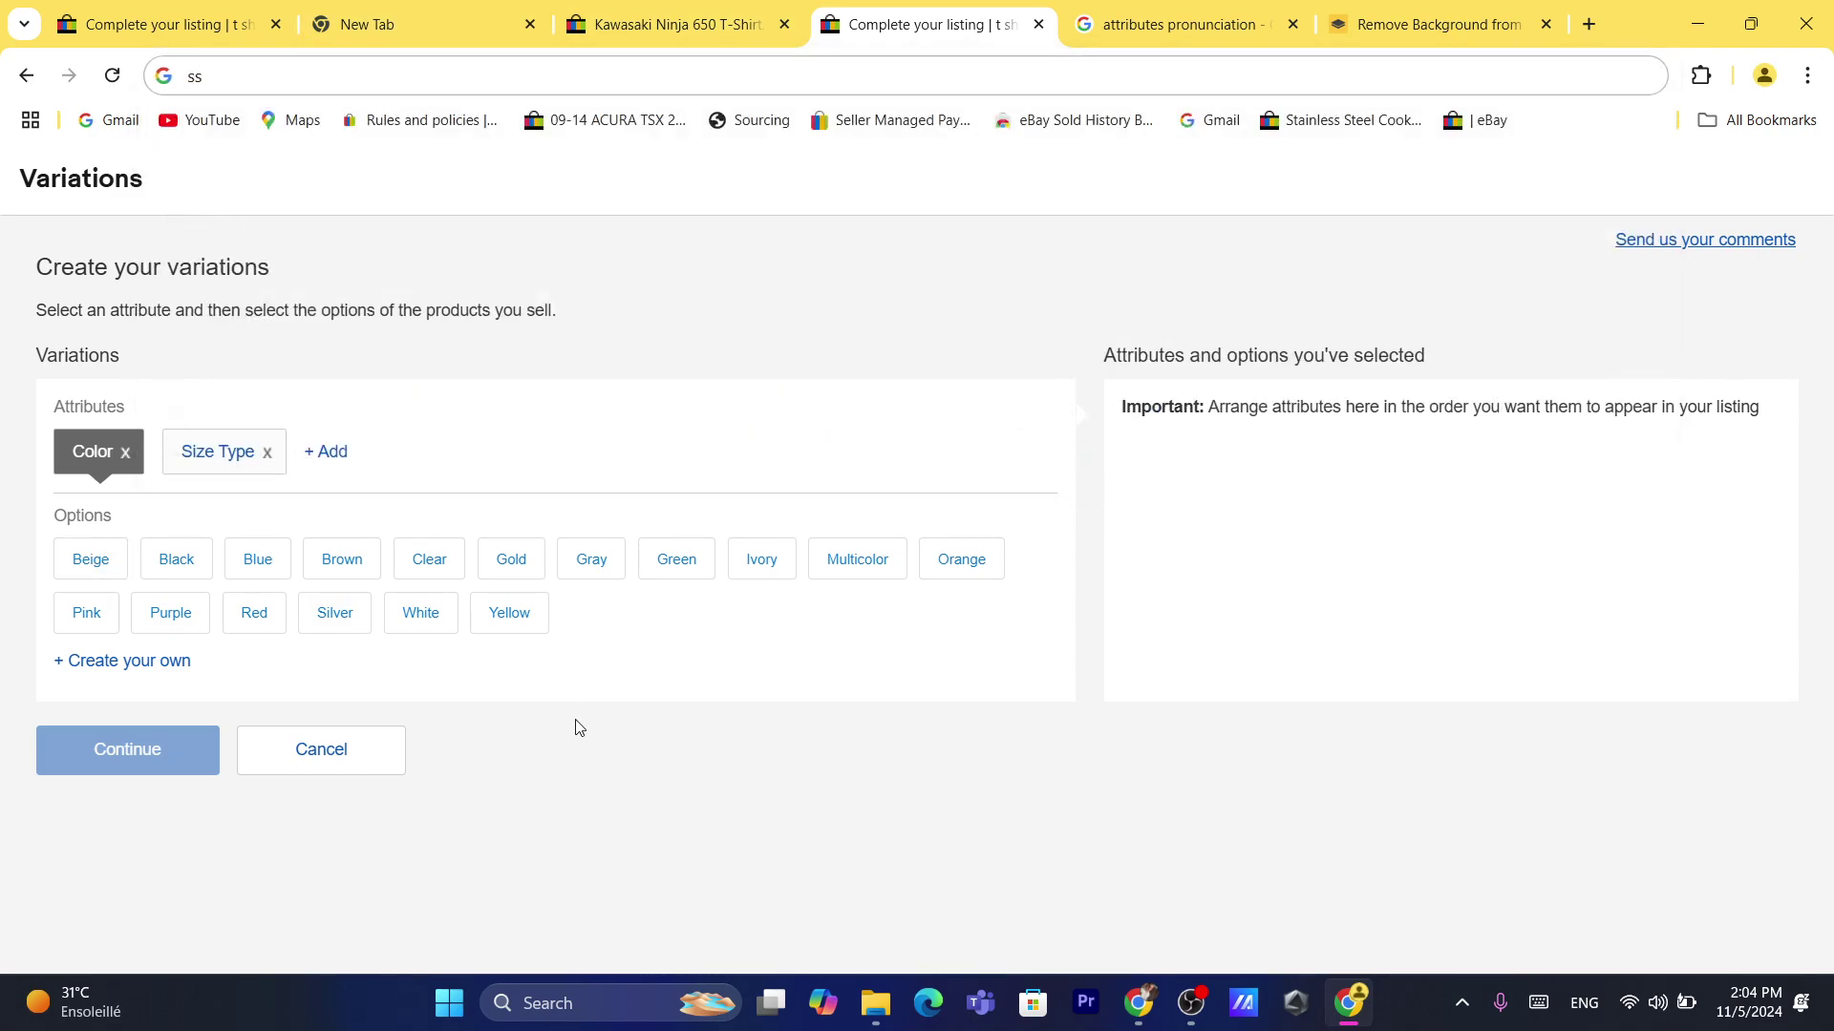
Select Black and Blue as the options for the Color attribute.
{"action": "left_click", "coordinate": [180, 568]}
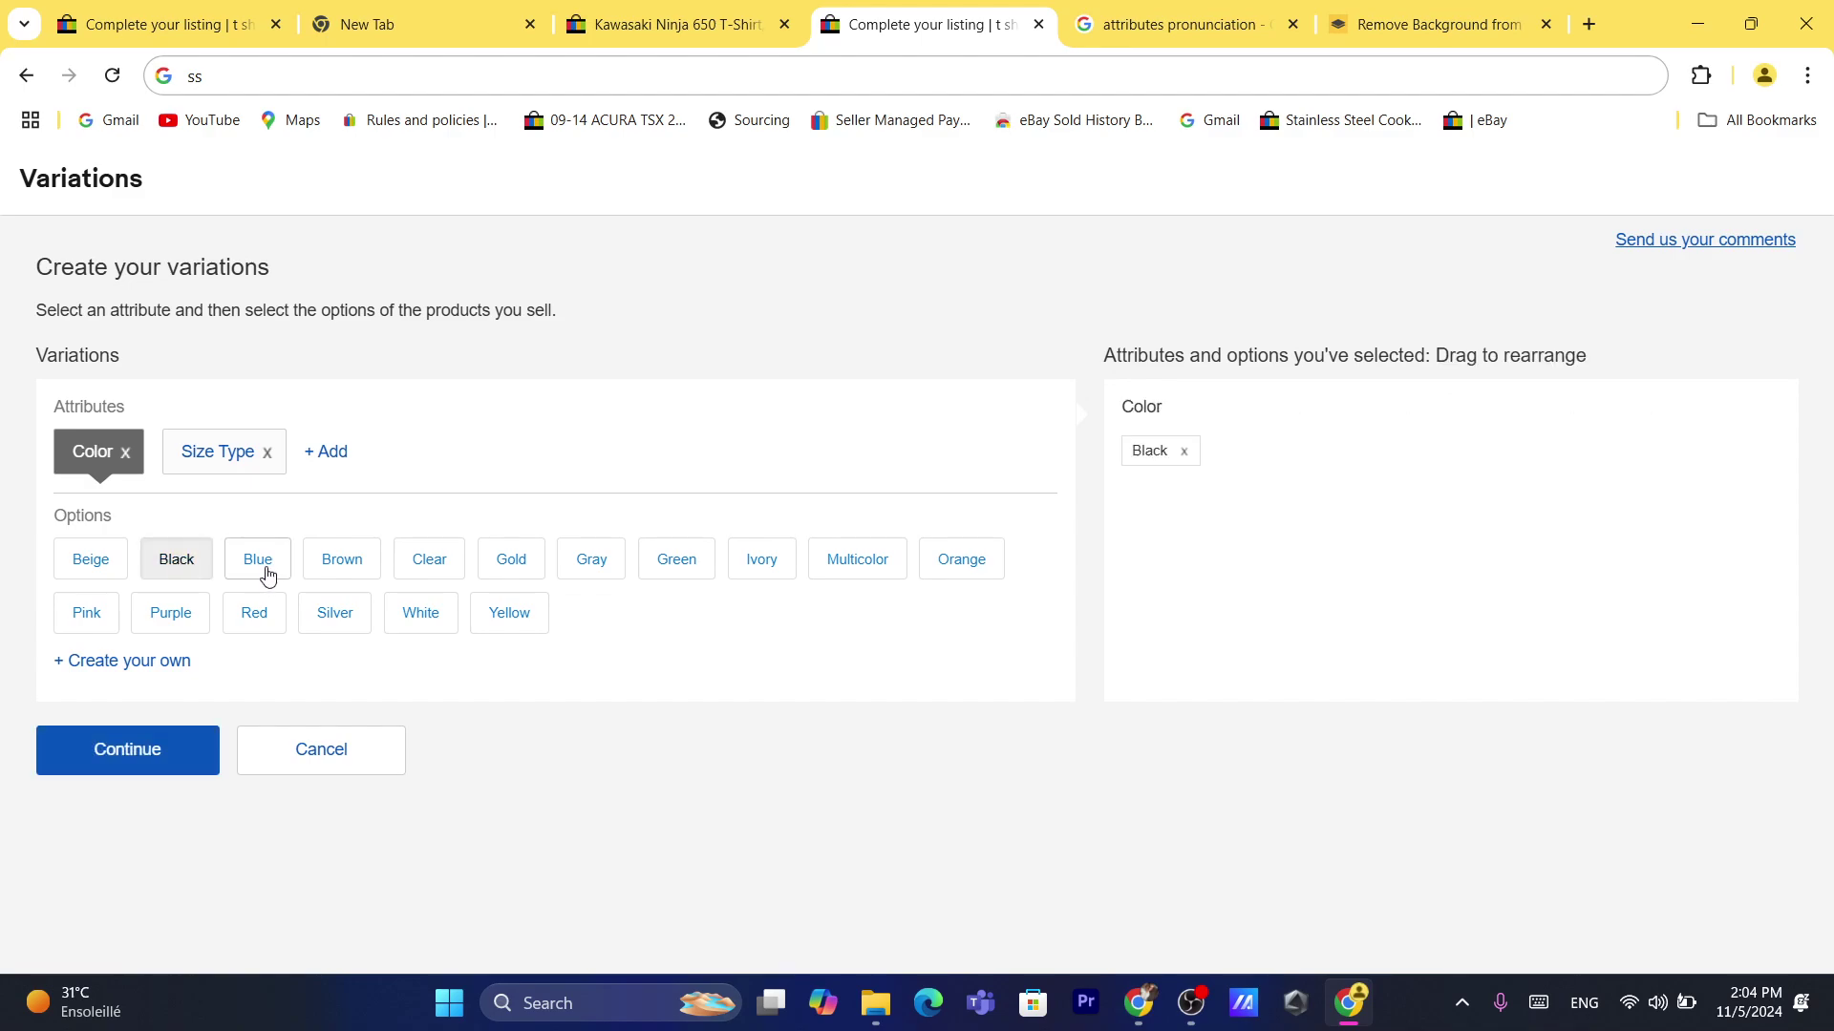
{"action": "left_click", "coordinate": [267, 575]}
Try to add the custom options "xl" and "xxl" to the Size Type attribute.
{"action": "left_click", "coordinate": [215, 460]}
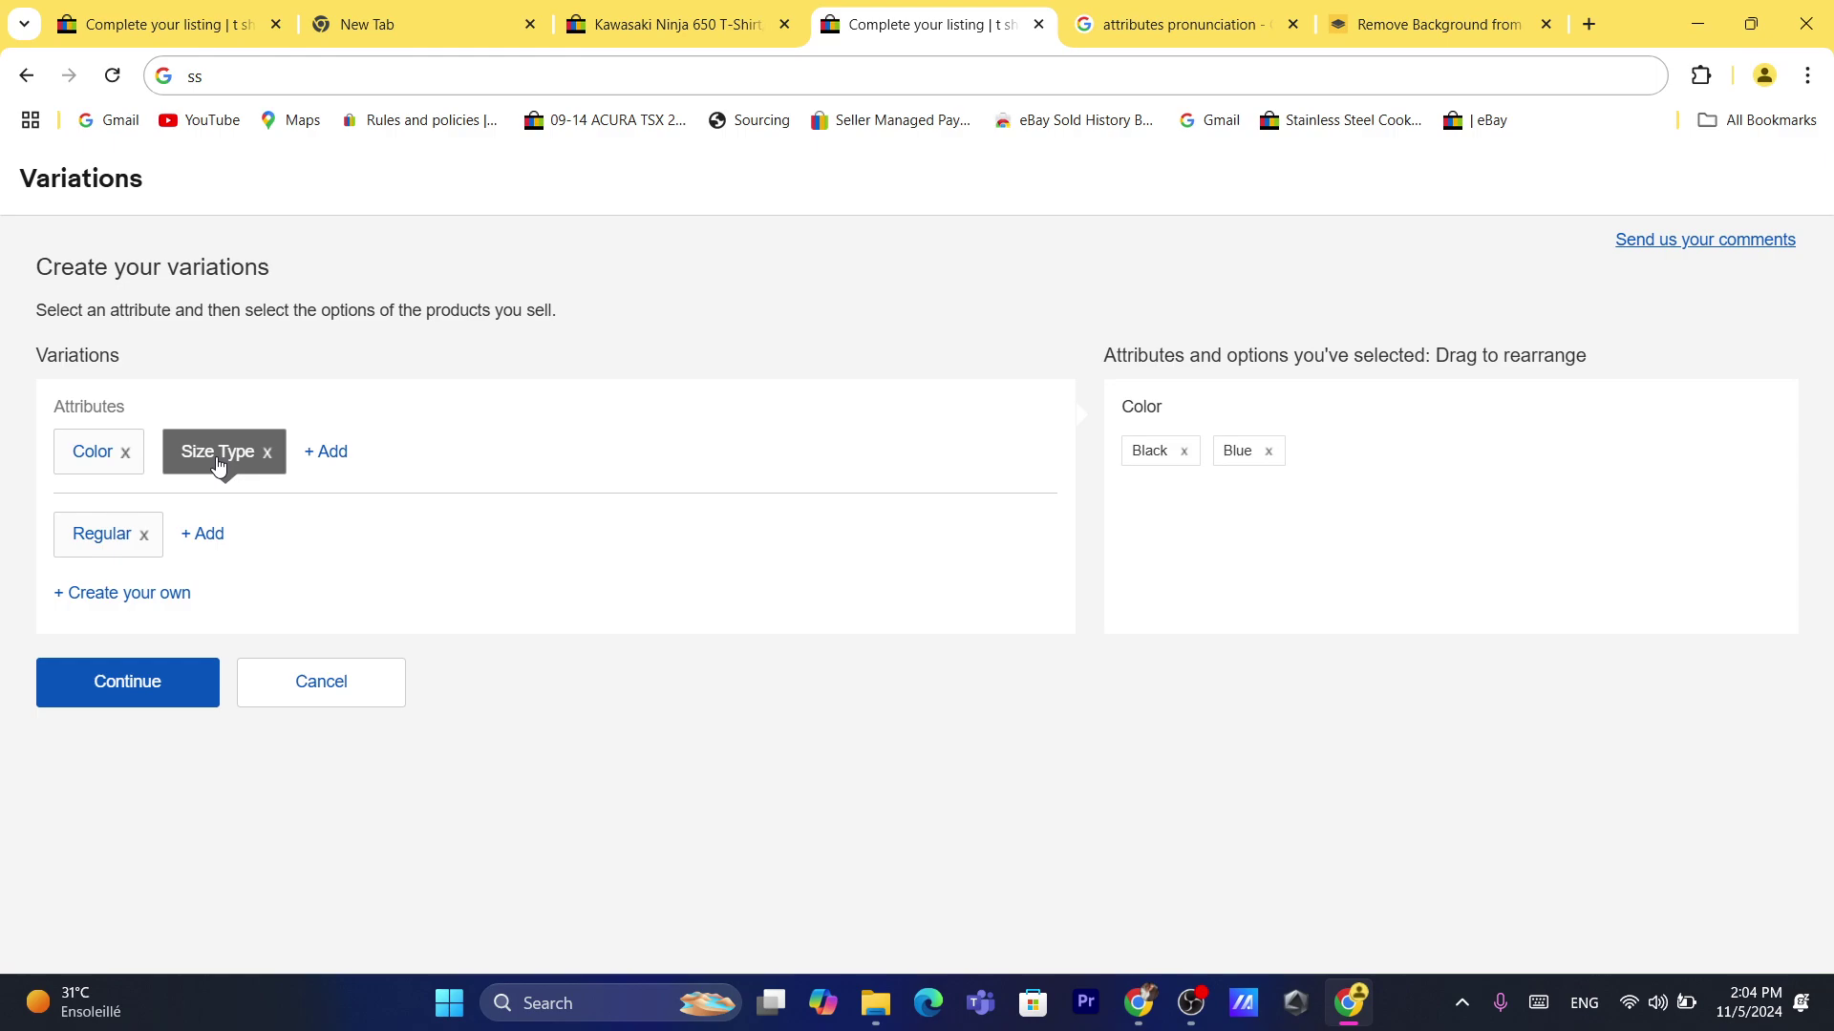
{"action": "left_click", "coordinate": [134, 597]}
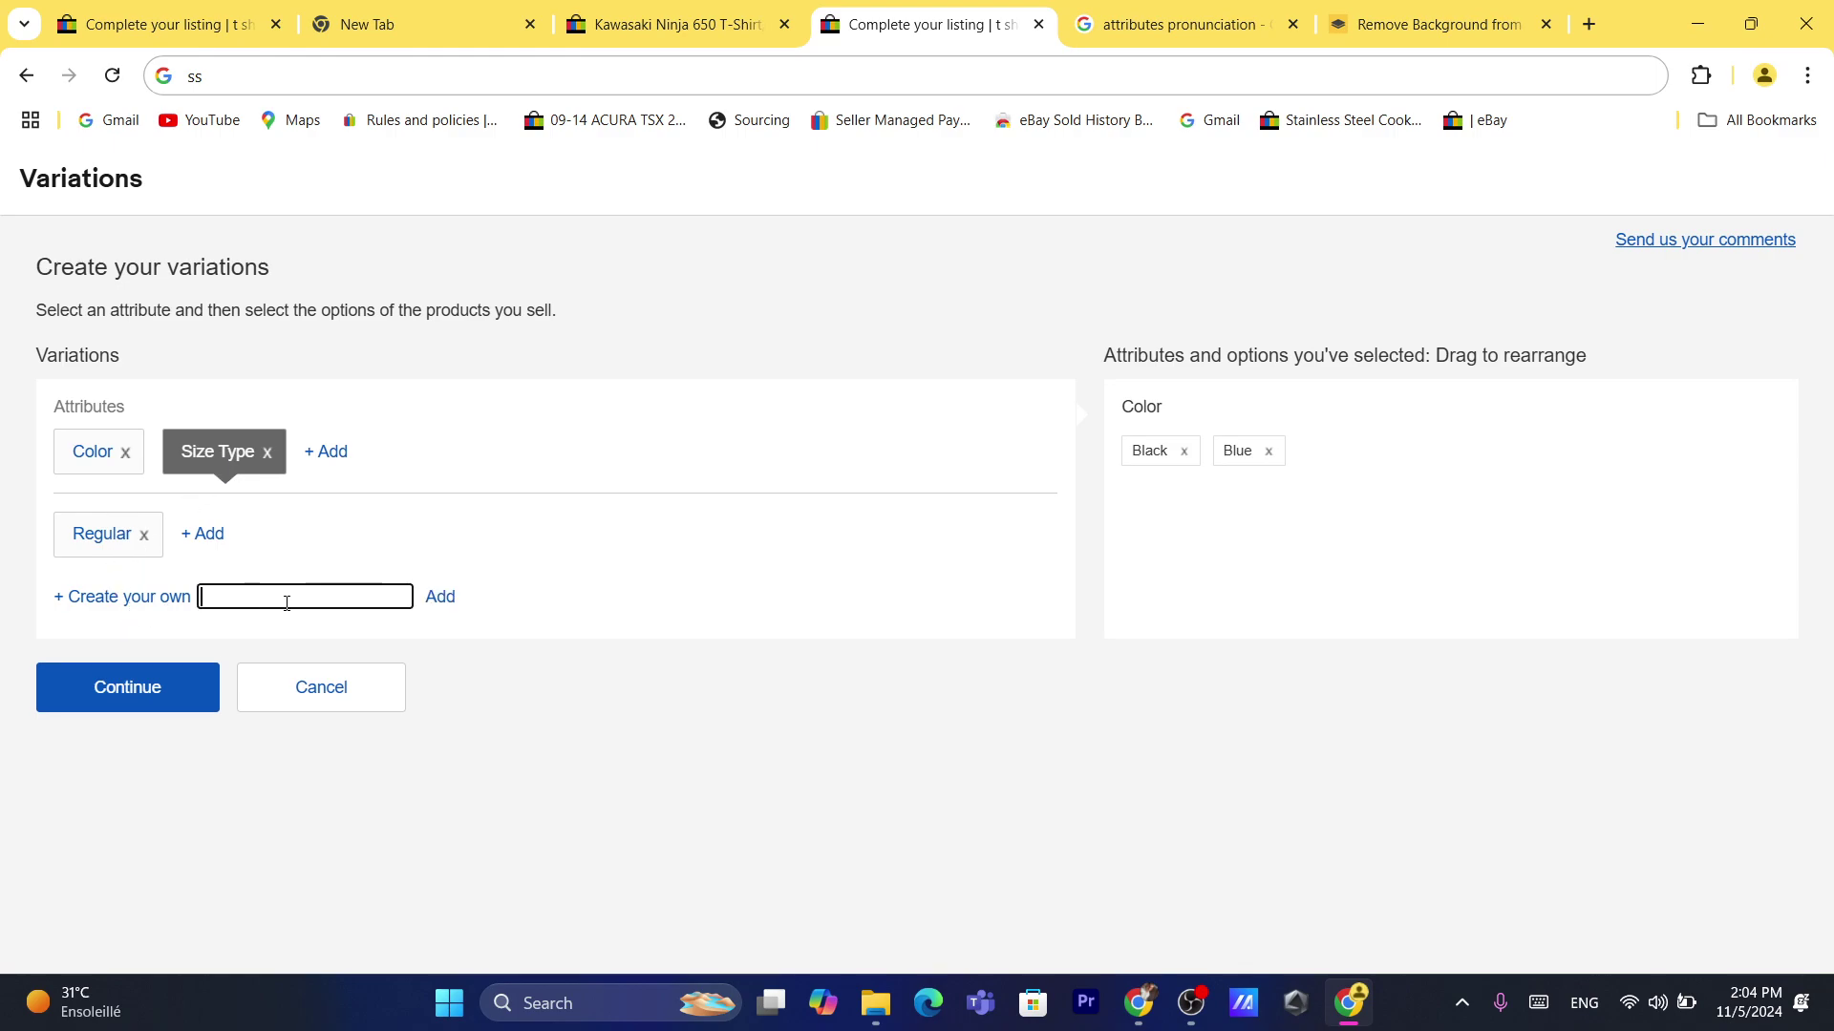
{"action": "type", "text": "xl"}
{"action": "left_click", "coordinate": [453, 608]}
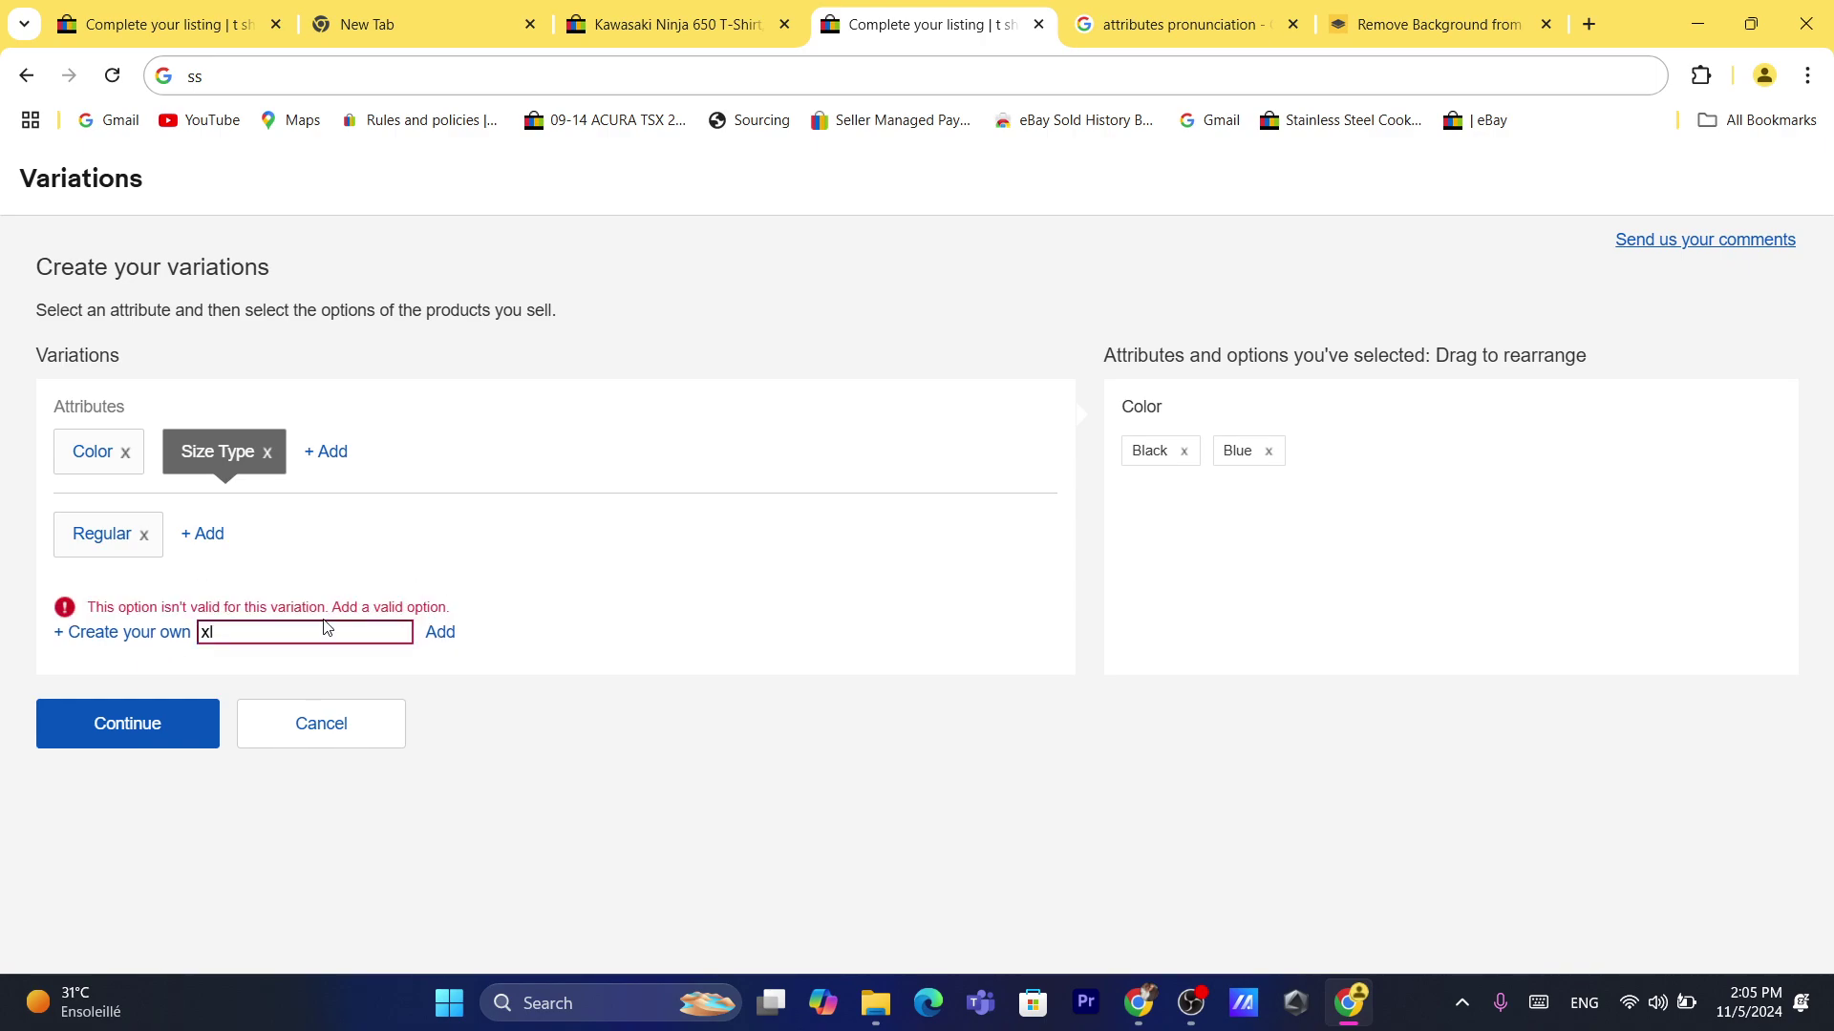
{"action": "left_click", "coordinate": [282, 628]}
{"action": "left_click", "coordinate": [445, 634]}
{"action": "left_click", "coordinate": [216, 647]}
Save the Size Type choices with only Regular checked and continue to the variation photos and combinations.
{"action": "left_click", "coordinate": [196, 533]}
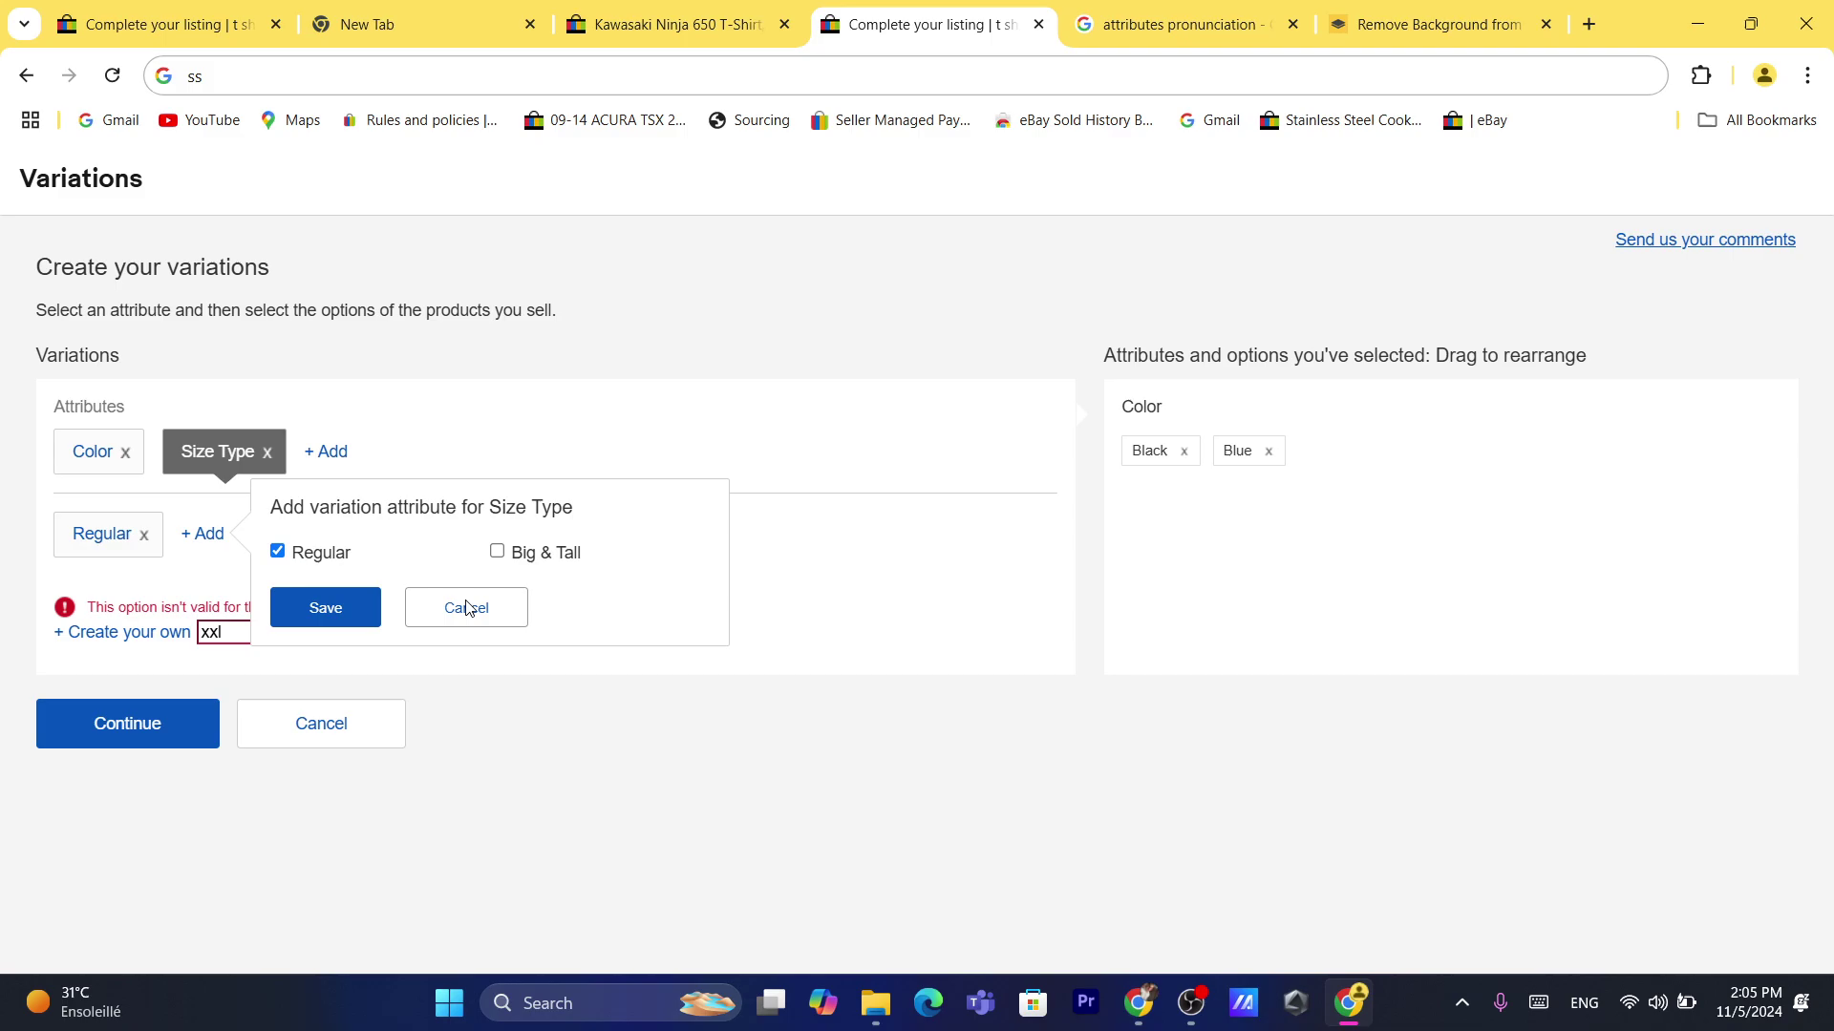
{"action": "left_click", "coordinate": [295, 611]}
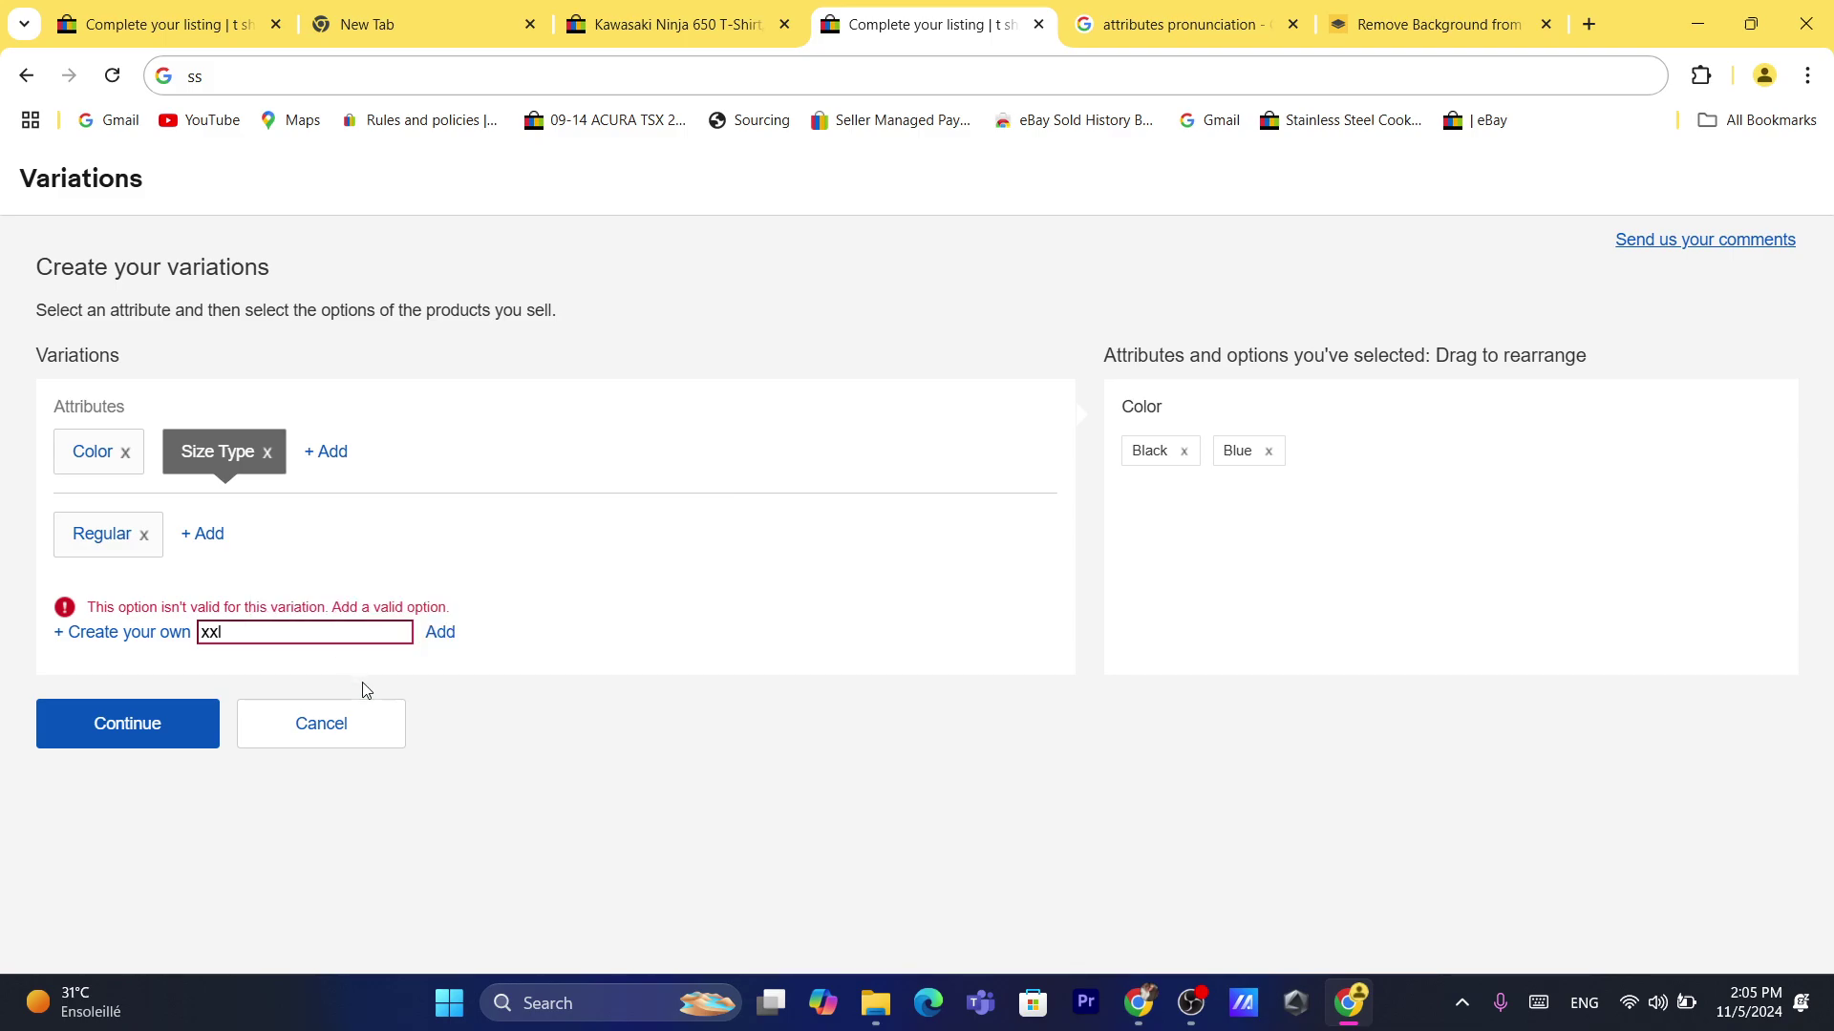
{"action": "left_click", "coordinate": [113, 734]}
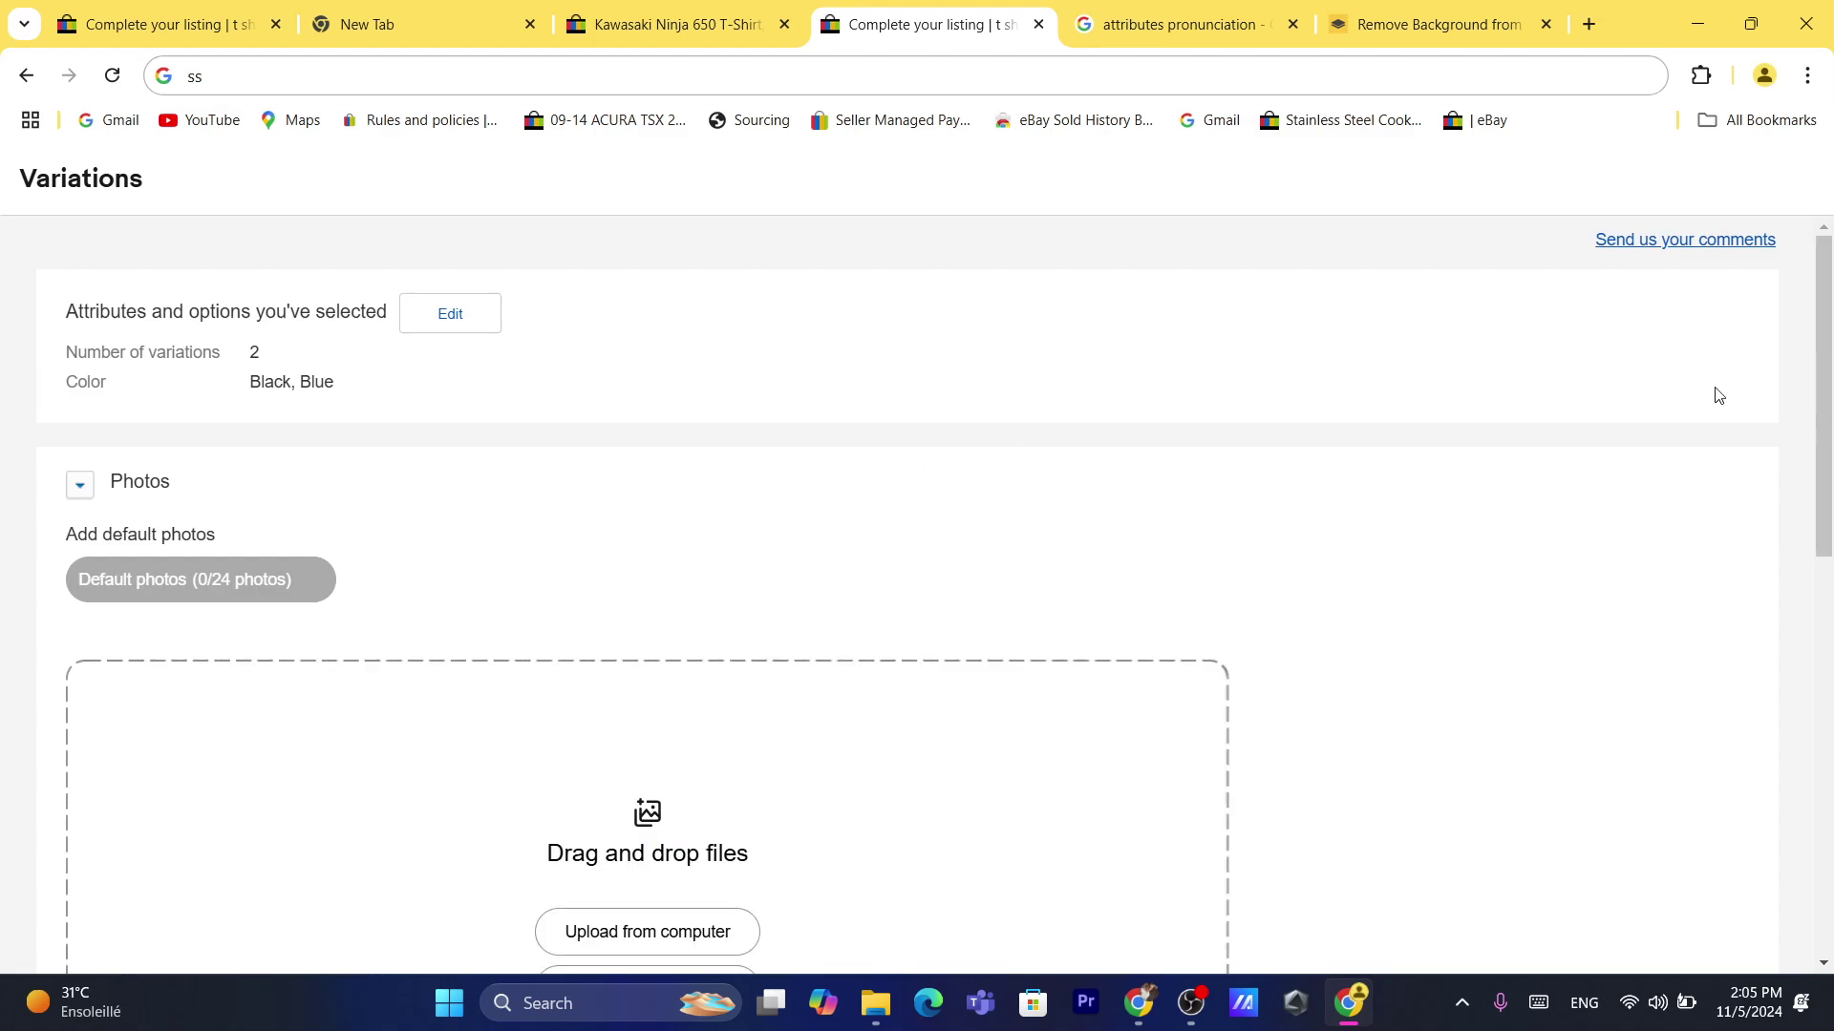
Set the variation photos to change based on the Color attribute.
{"action": "left_click_drag", "start_coordinate": [1830, 340], "coordinate": [1831, 686]}
{"action": "left_click", "coordinate": [151, 502]}
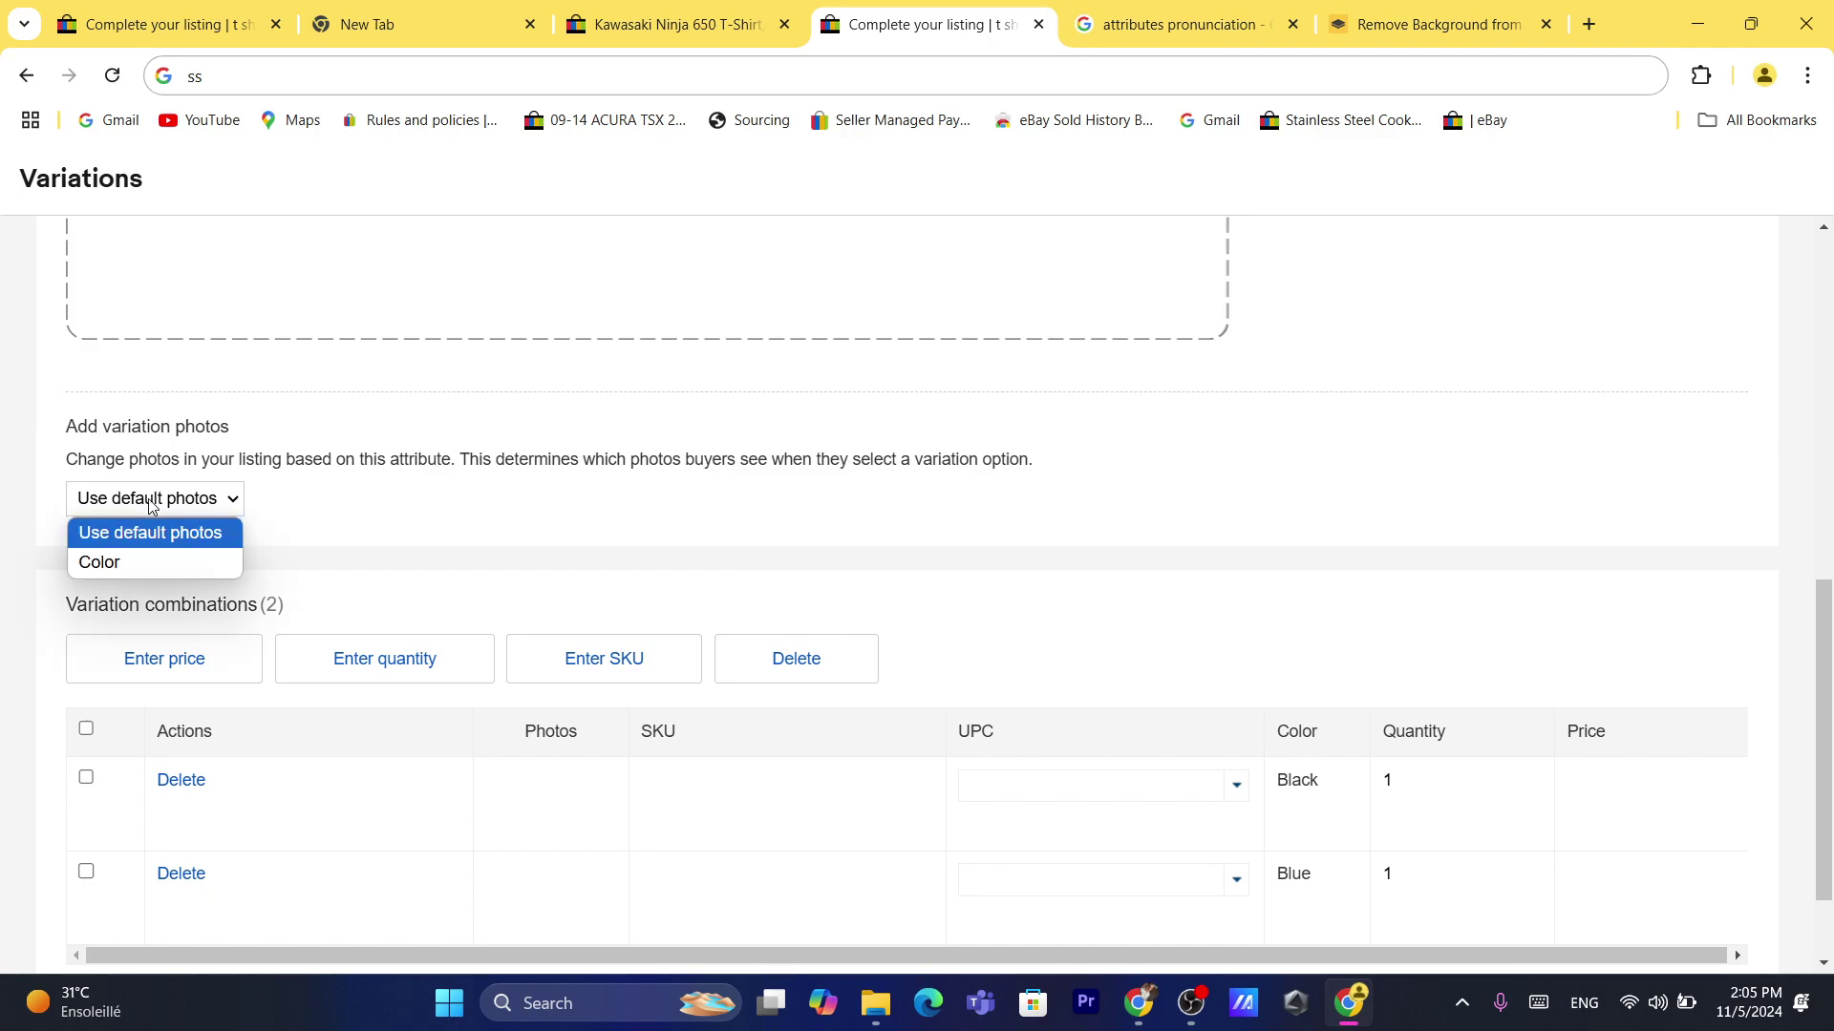
{"action": "left_click", "coordinate": [125, 565]}
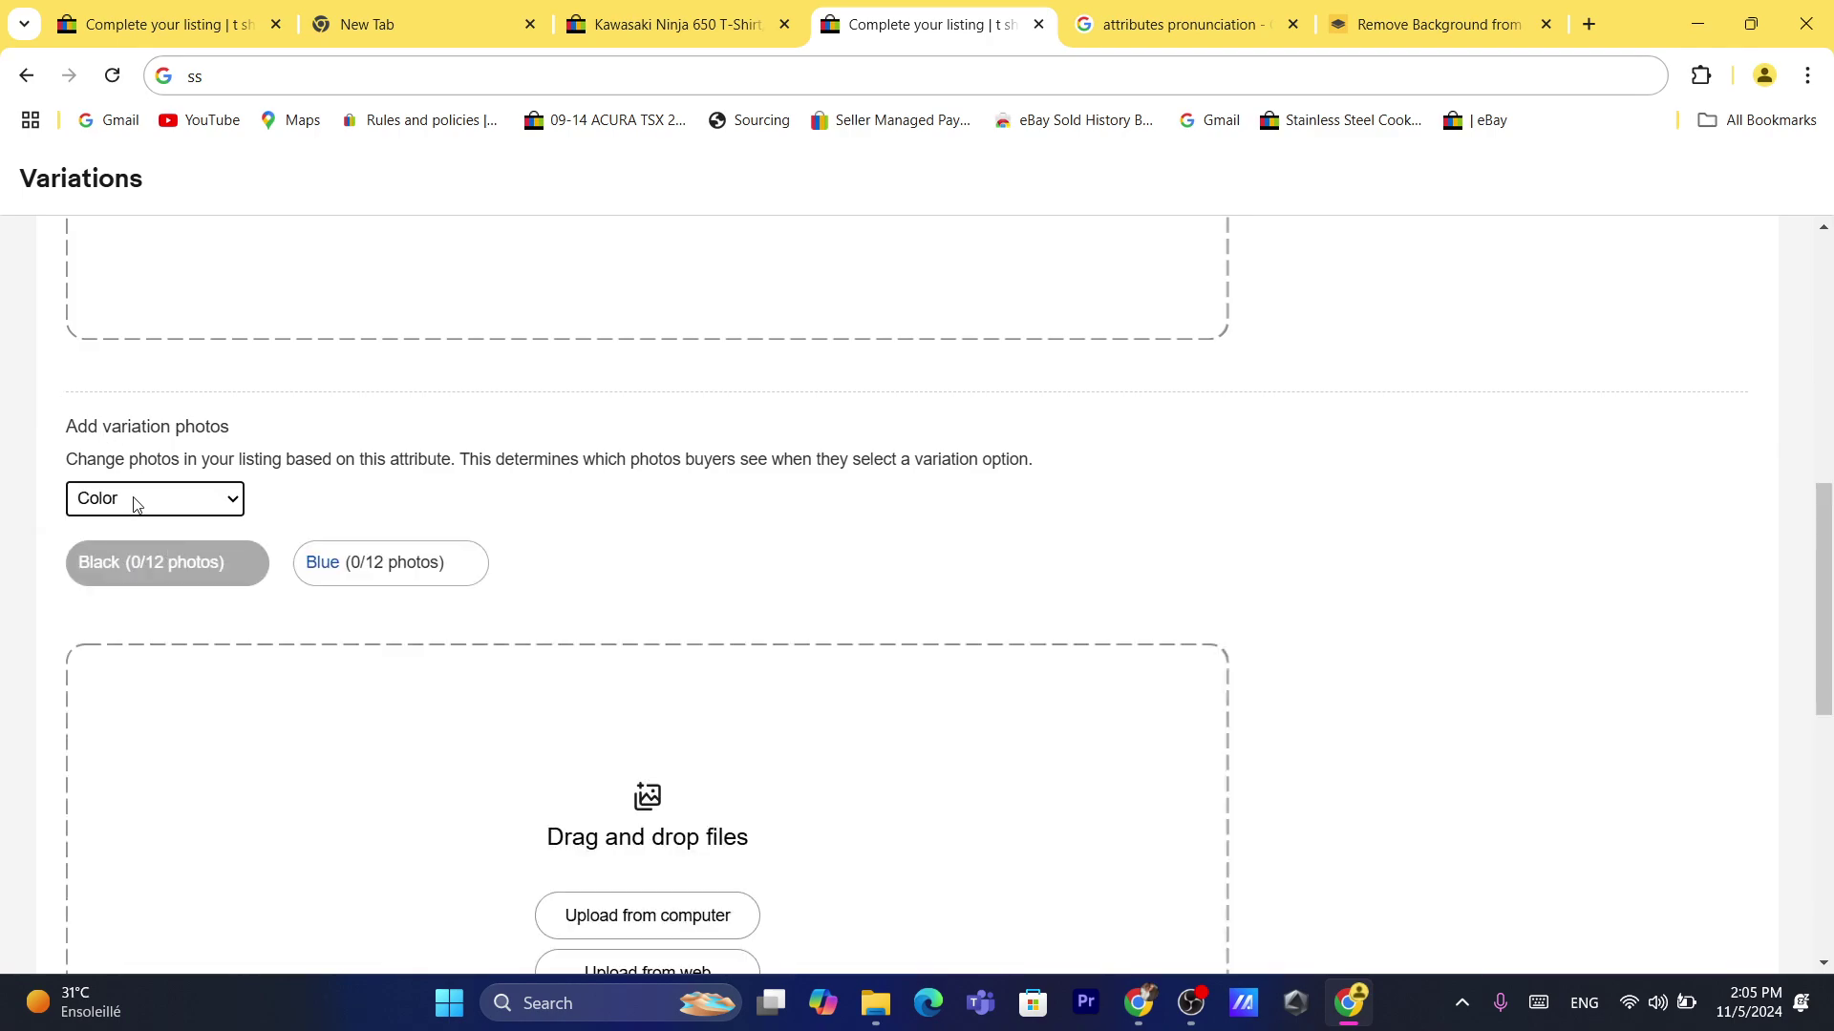
{"action": "left_click", "coordinate": [136, 503]}
{"action": "left_click", "coordinate": [136, 559]}
{"action": "left_click_drag", "start_coordinate": [1824, 592], "coordinate": [1824, 644]}
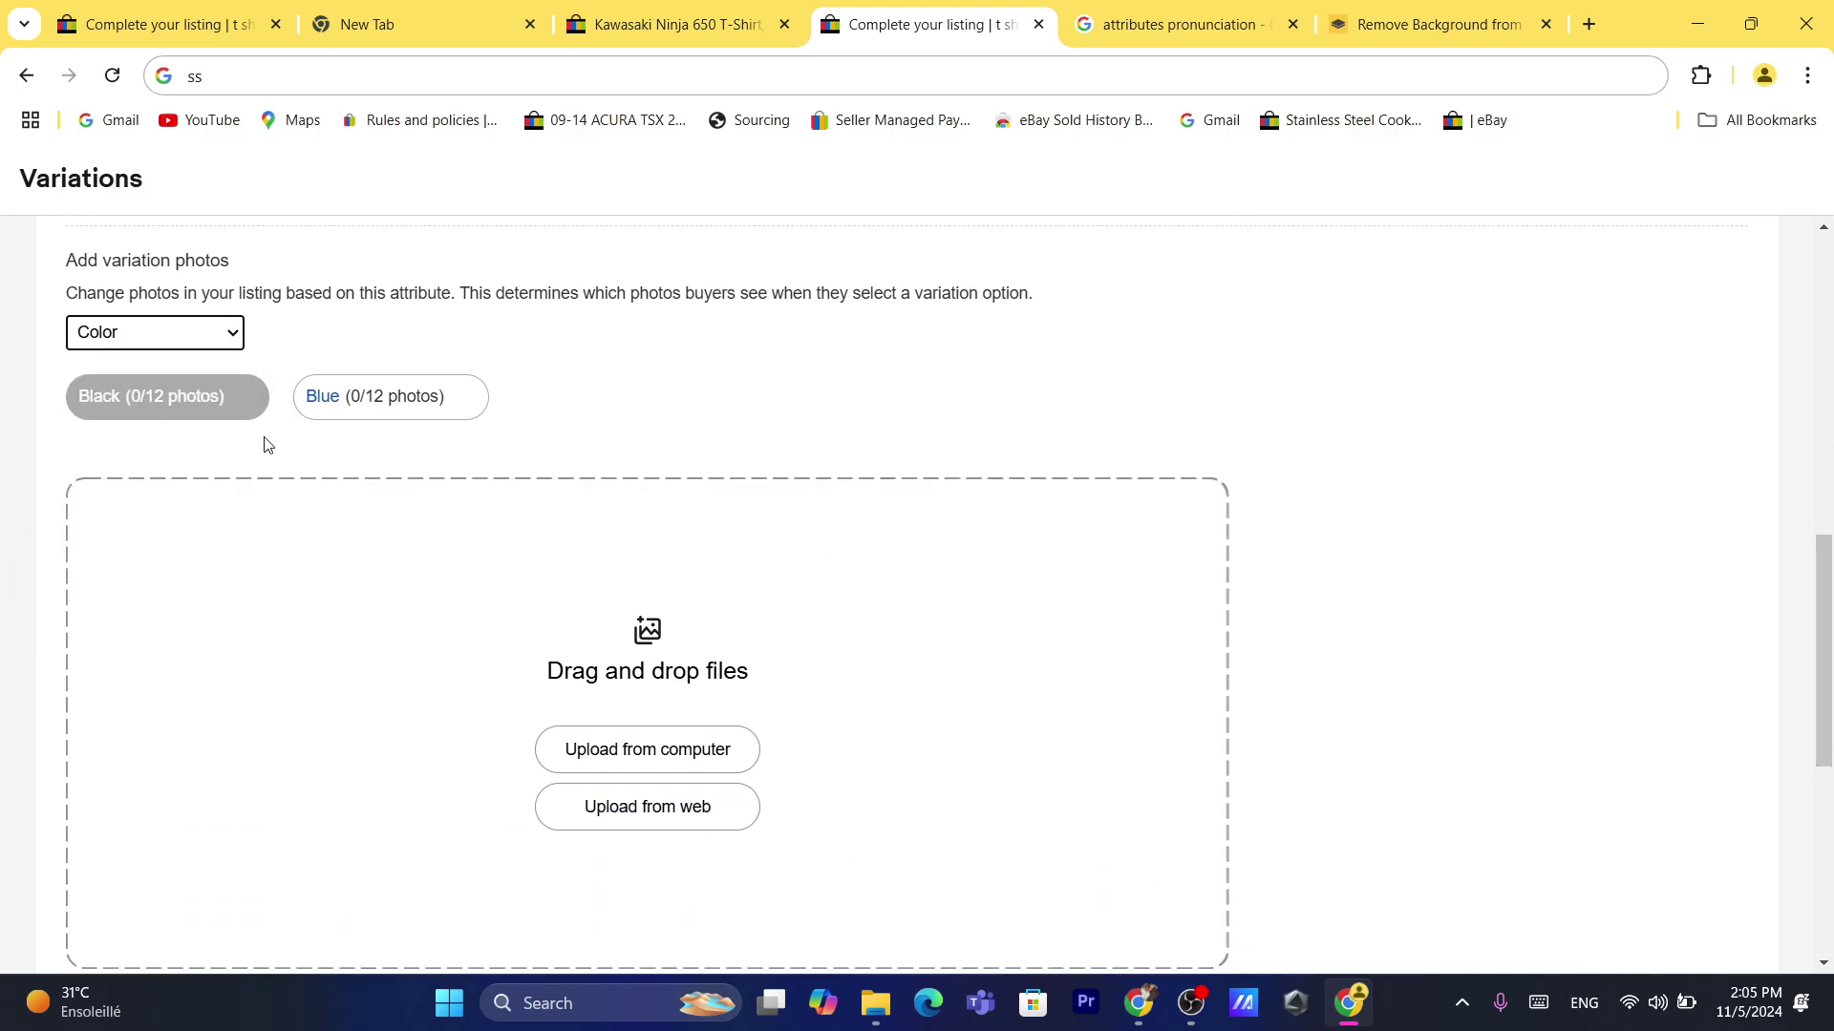
Upload the first black shirt photo from the "t shirt" folder to the Black variation.
{"action": "left_click", "coordinate": [196, 407]}
{"action": "left_click", "coordinate": [638, 750]}
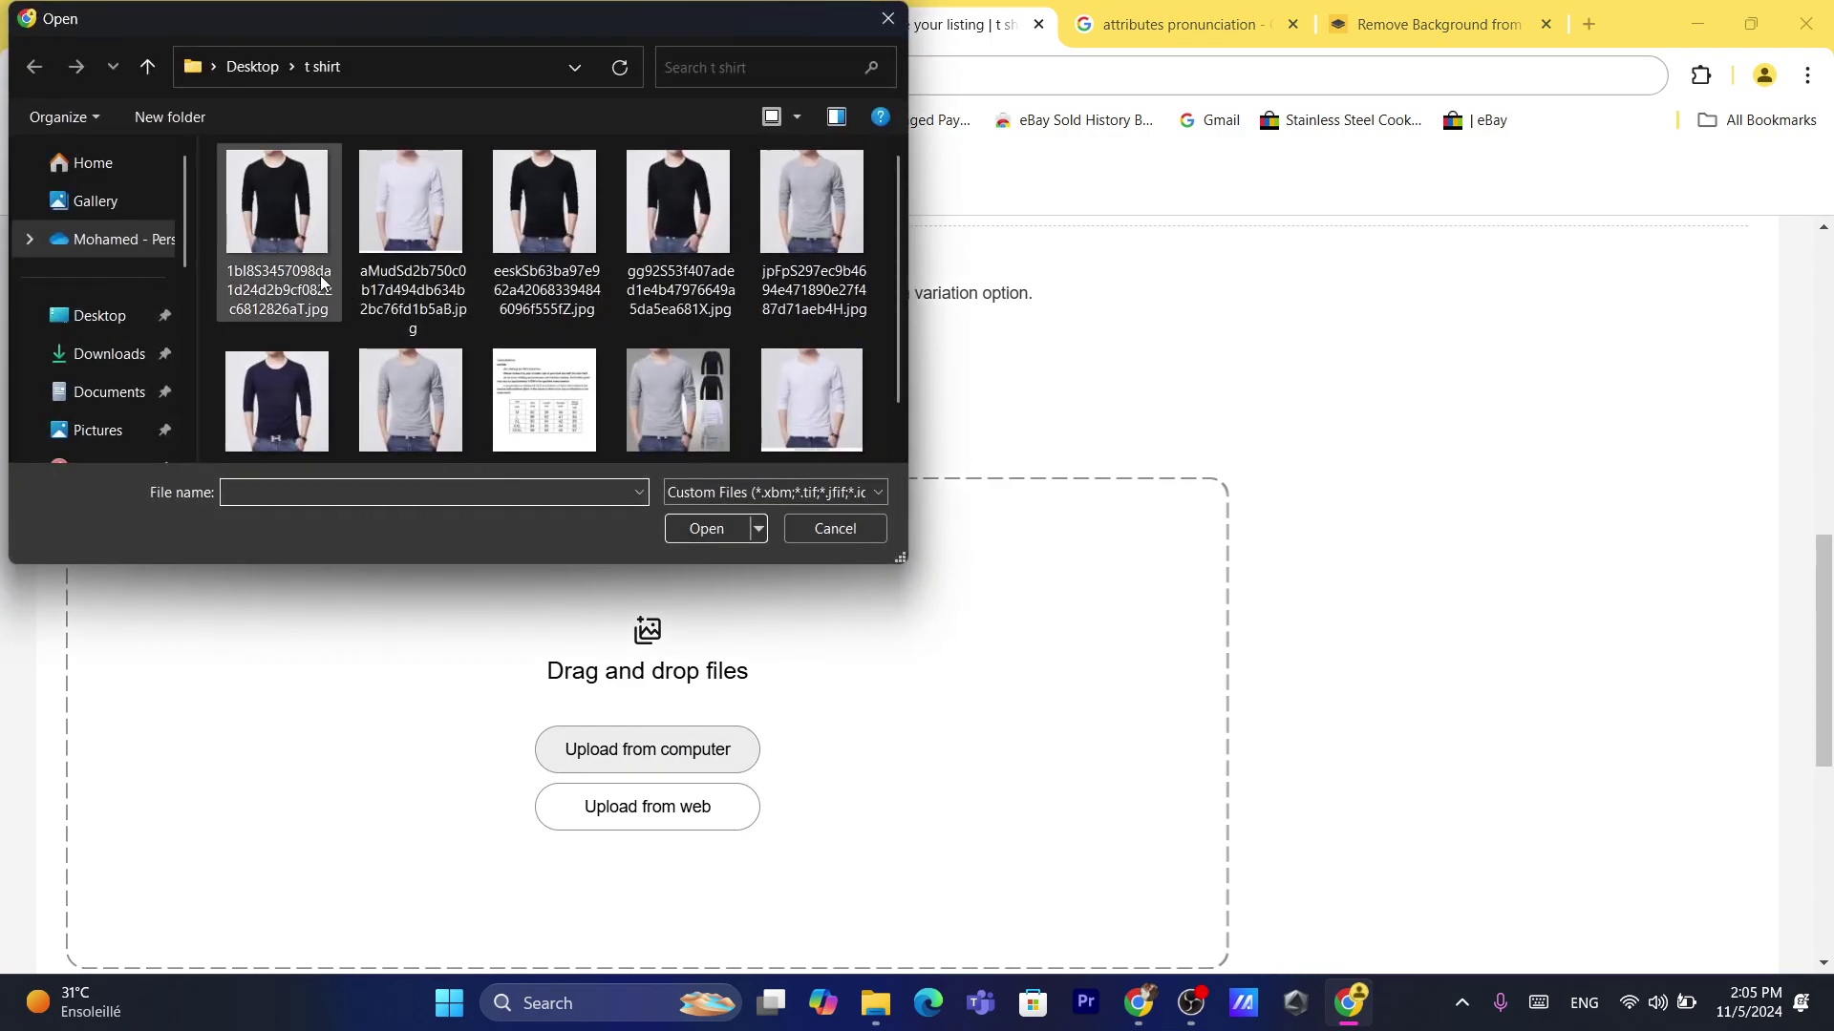
{"action": "double_click", "coordinate": [319, 275]}
Upload a black shirt photo from the "t shirt" folder to the Blue variation.
{"action": "left_click", "coordinate": [344, 409]}
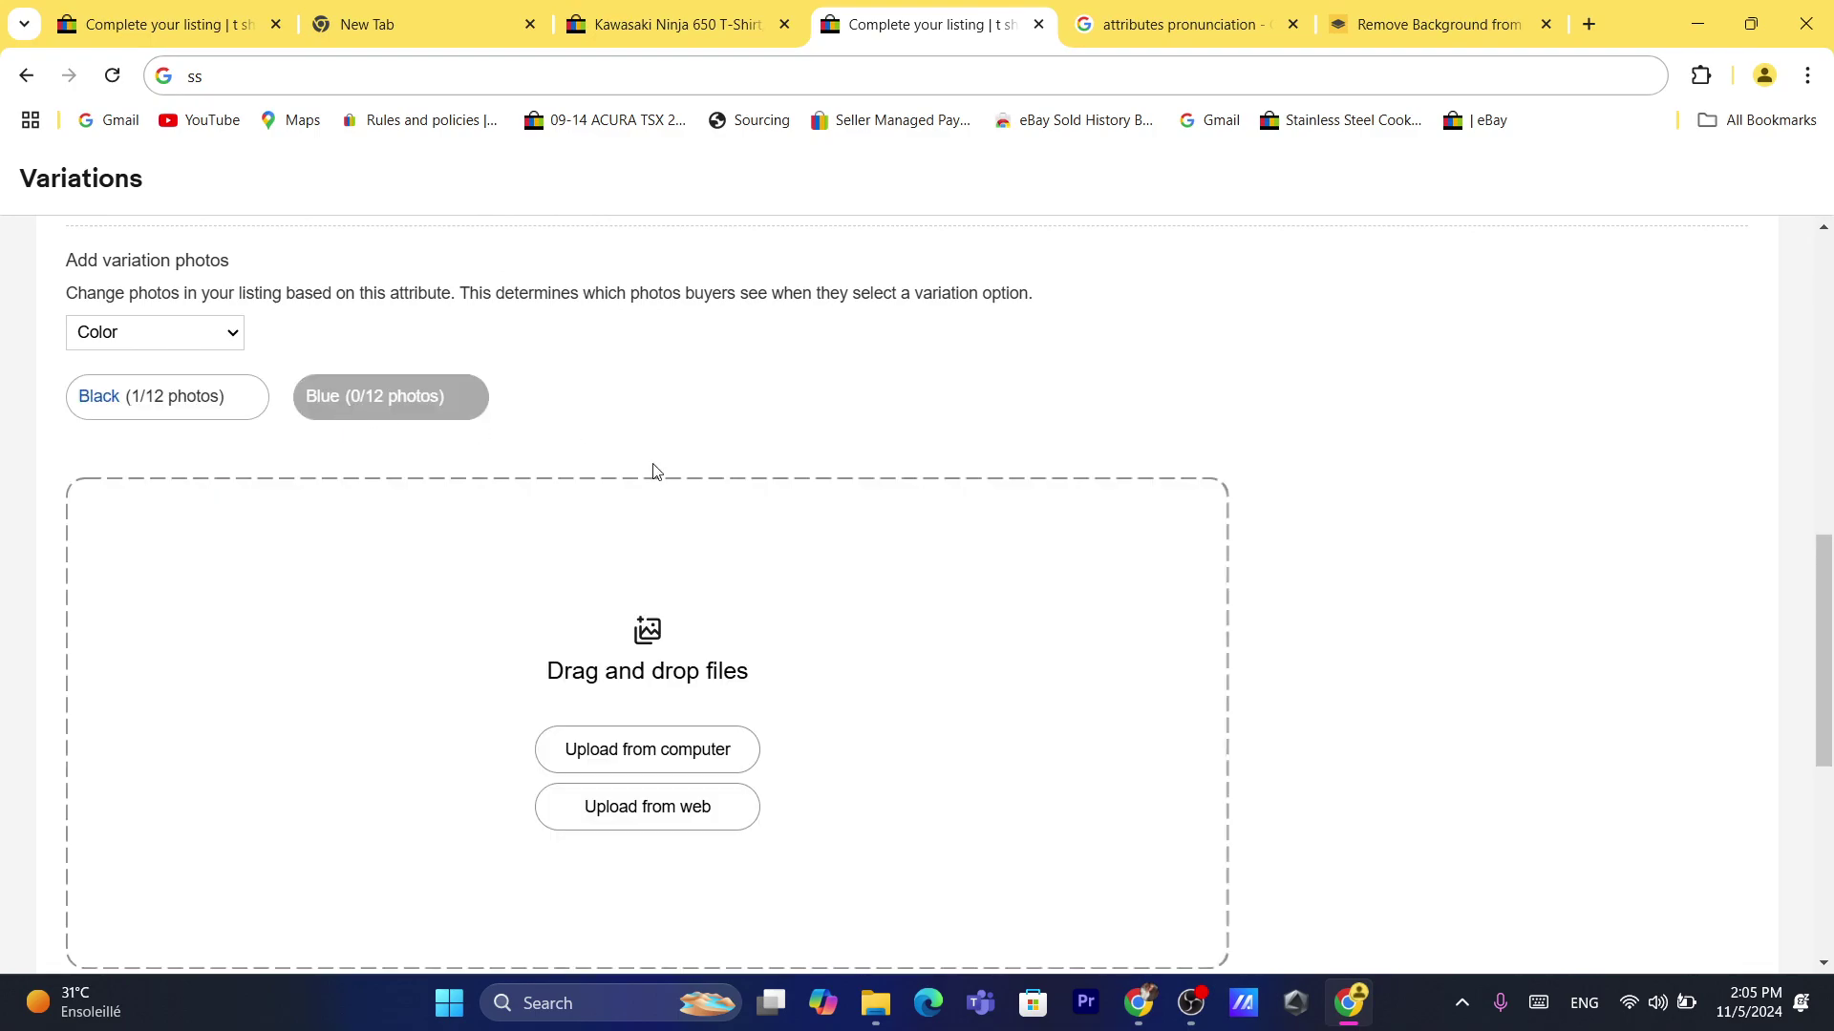
{"action": "left_click", "coordinate": [657, 749]}
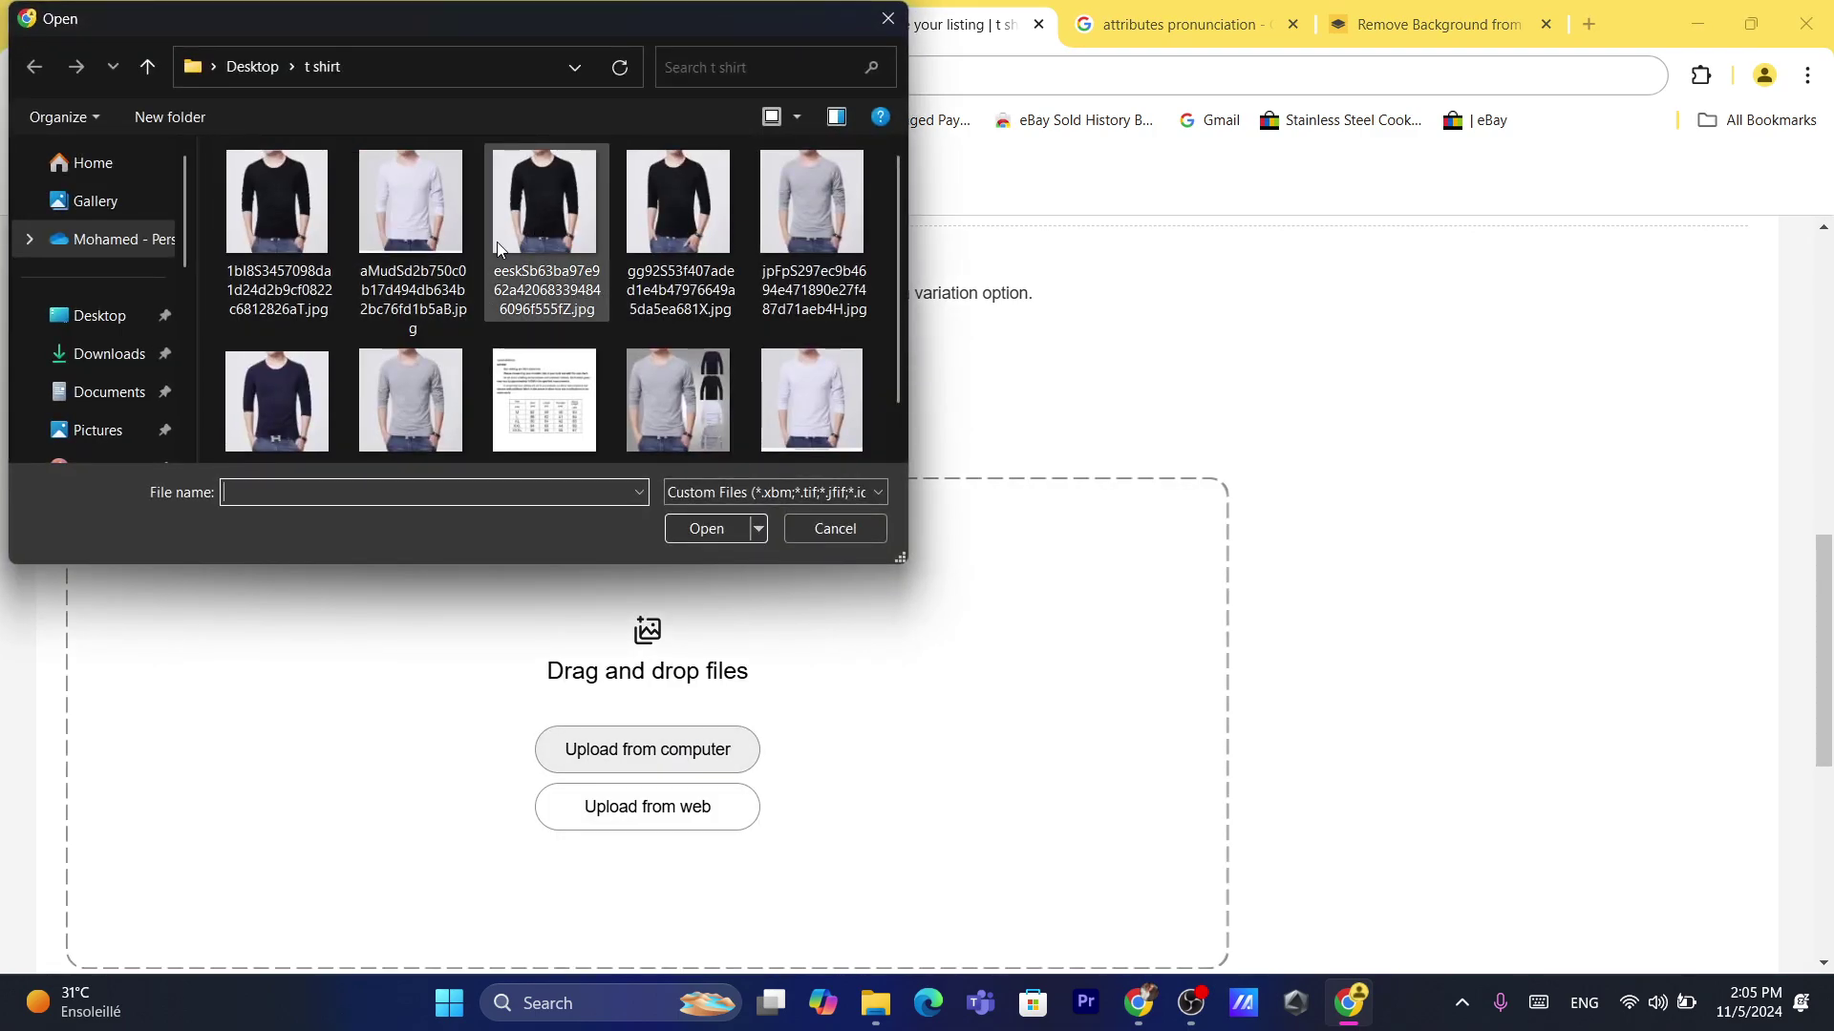
{"action": "scroll", "coordinate": [896, 287], "scroll_direction": "down", "scroll_amount": 2}
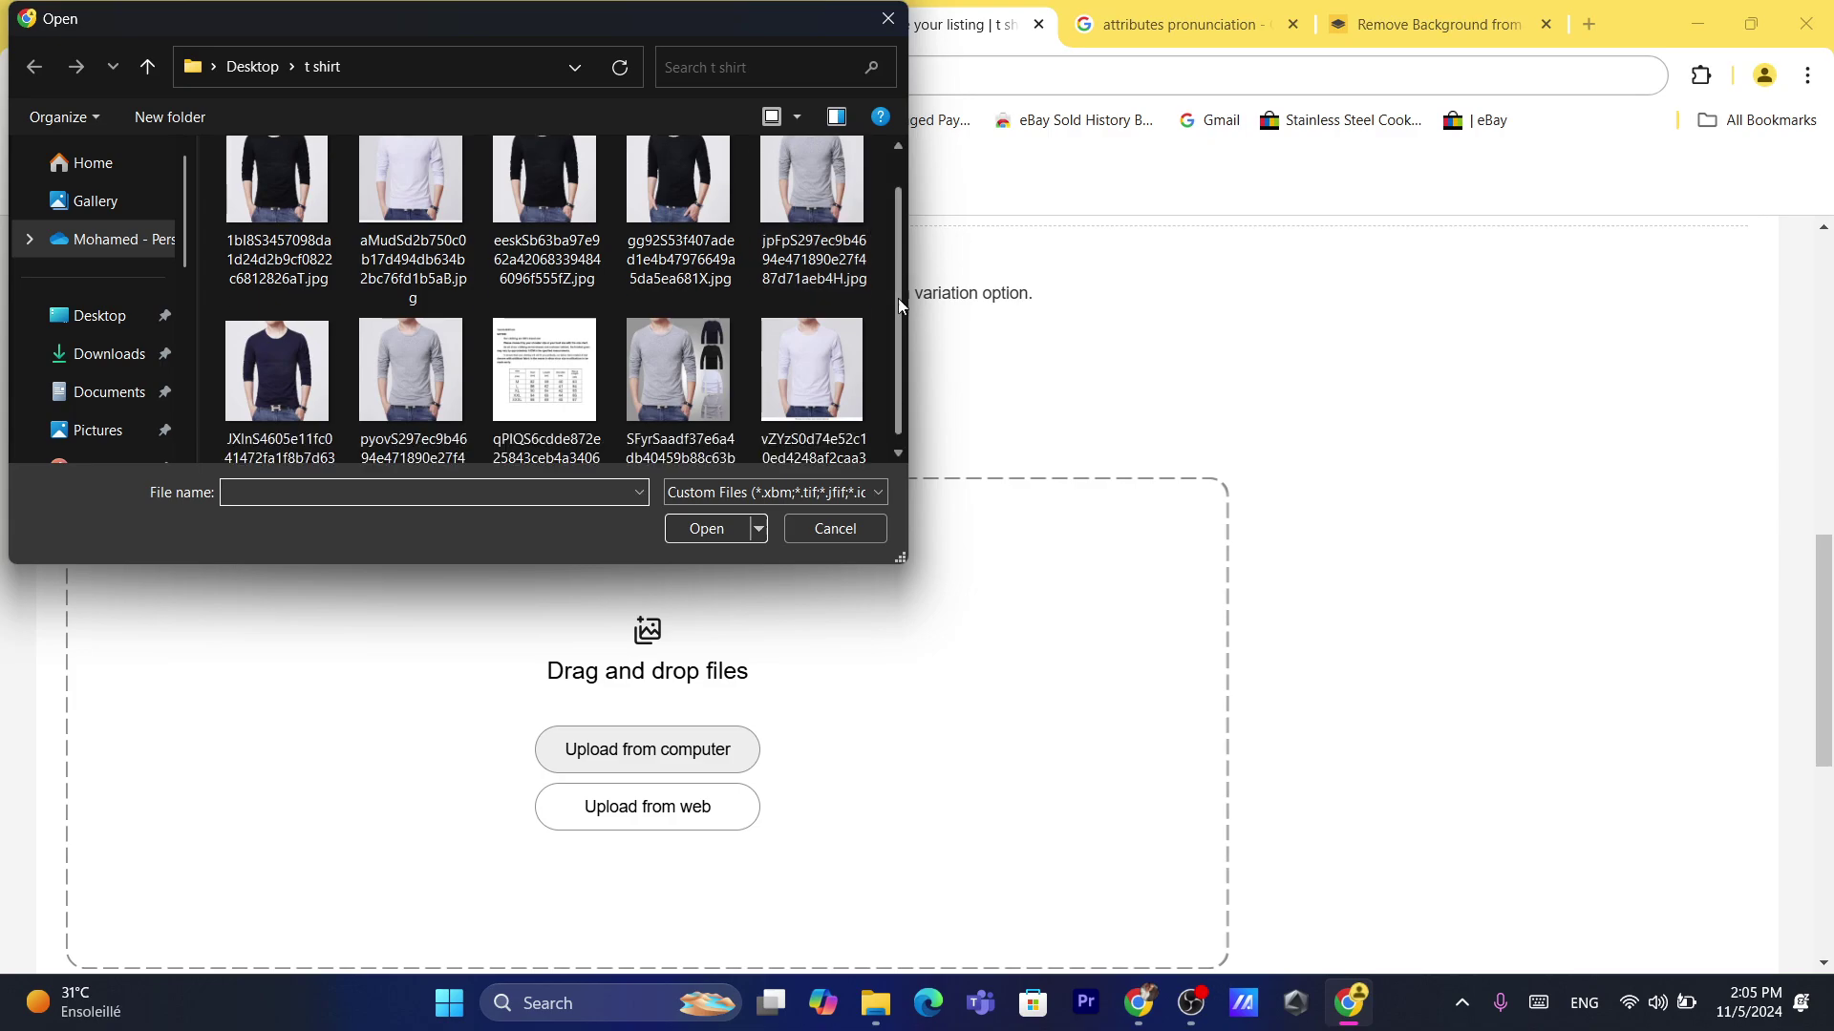
{"action": "scroll", "coordinate": [902, 399], "scroll_direction": "up", "scroll_amount": 2}
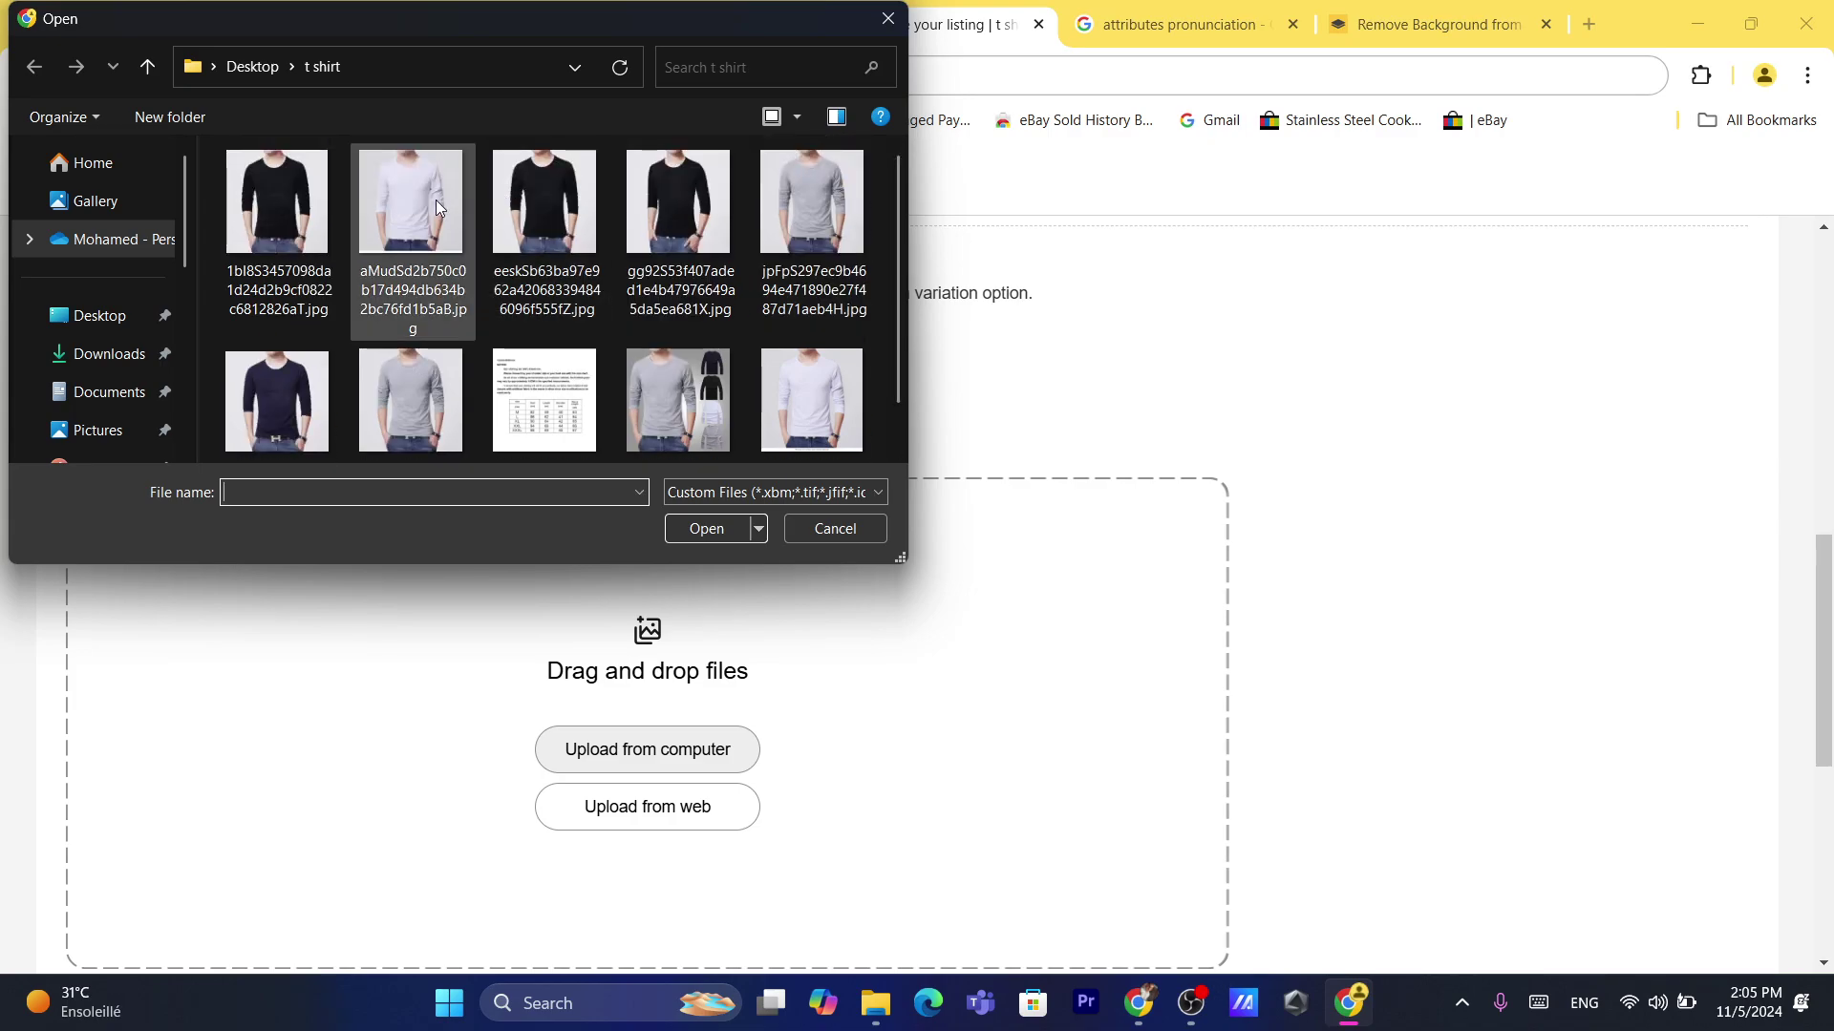
{"action": "left_click", "coordinate": [628, 210]}
{"action": "double_click", "coordinate": [628, 208]}
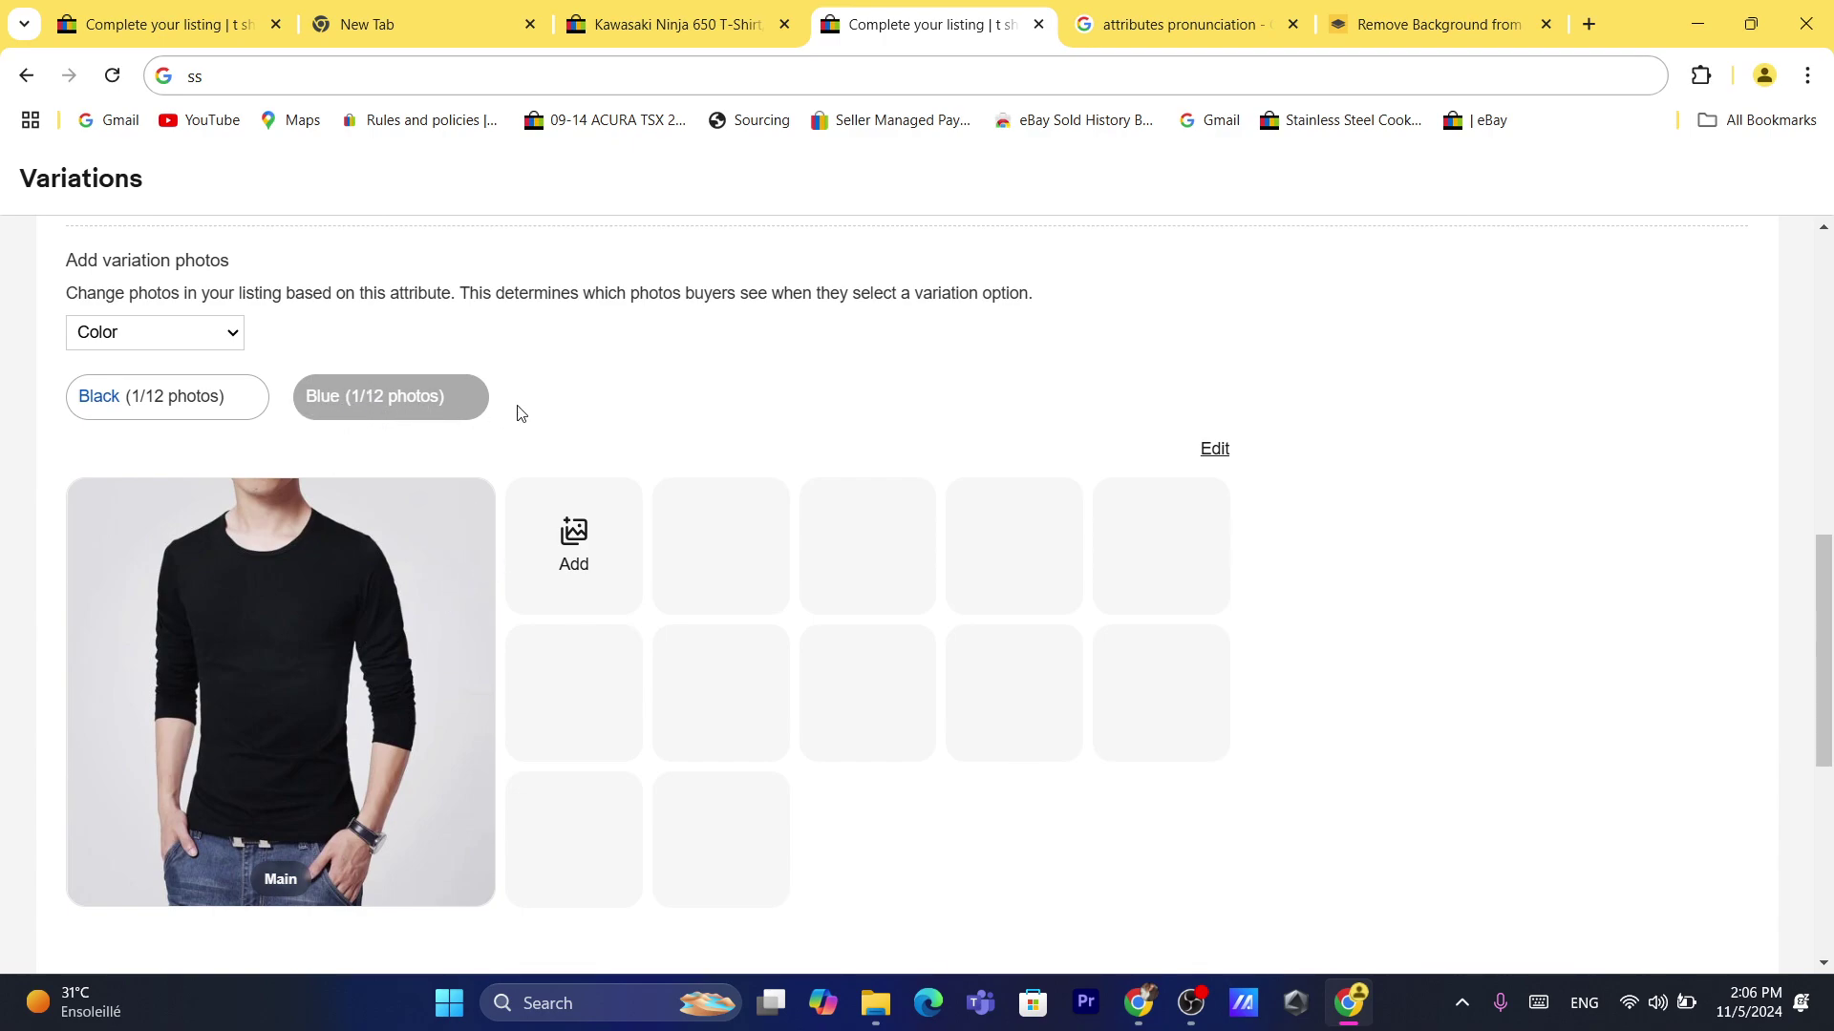
Set the Black combination's price to 100.00 and quantity to 4, and the Blue combination's price to 90.00 and quantity to 2.
{"action": "left_click_drag", "start_coordinate": [1822, 649], "coordinate": [1822, 829]}
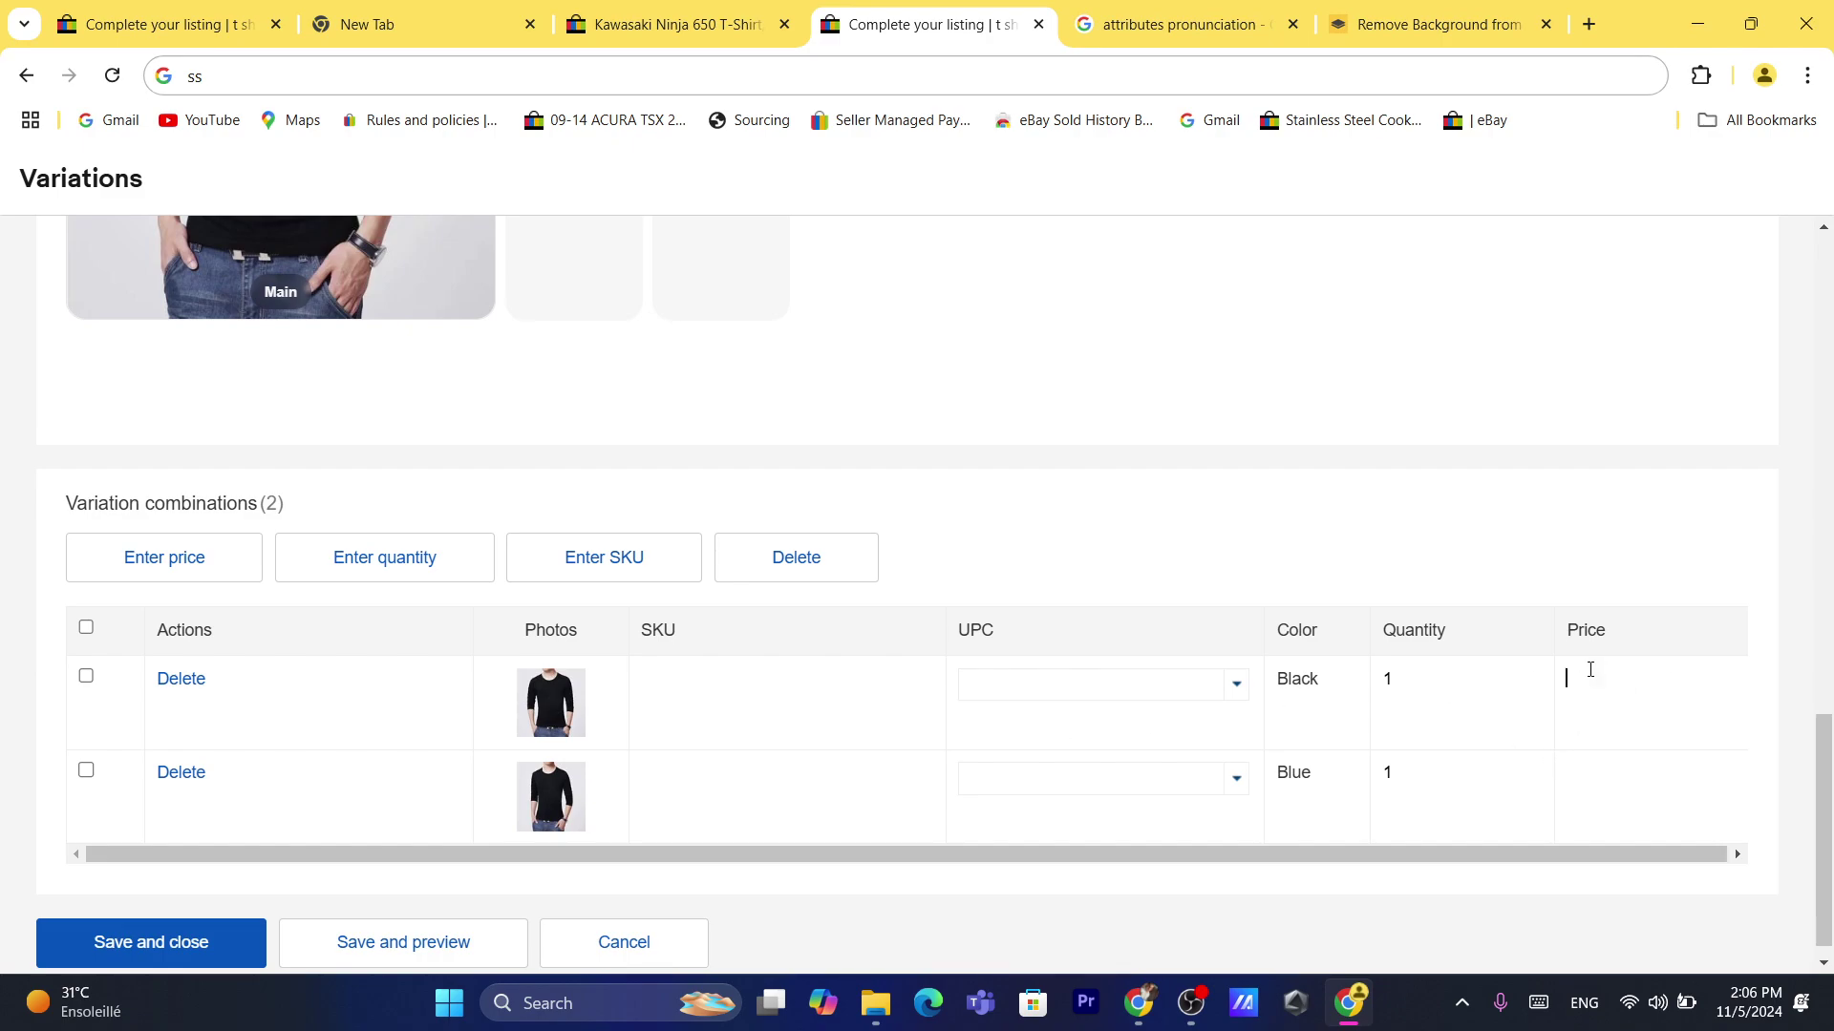
{"action": "key", "text": "Return"}
{"action": "left_click", "coordinate": [1593, 764]}
{"action": "key", "text": "Return"}
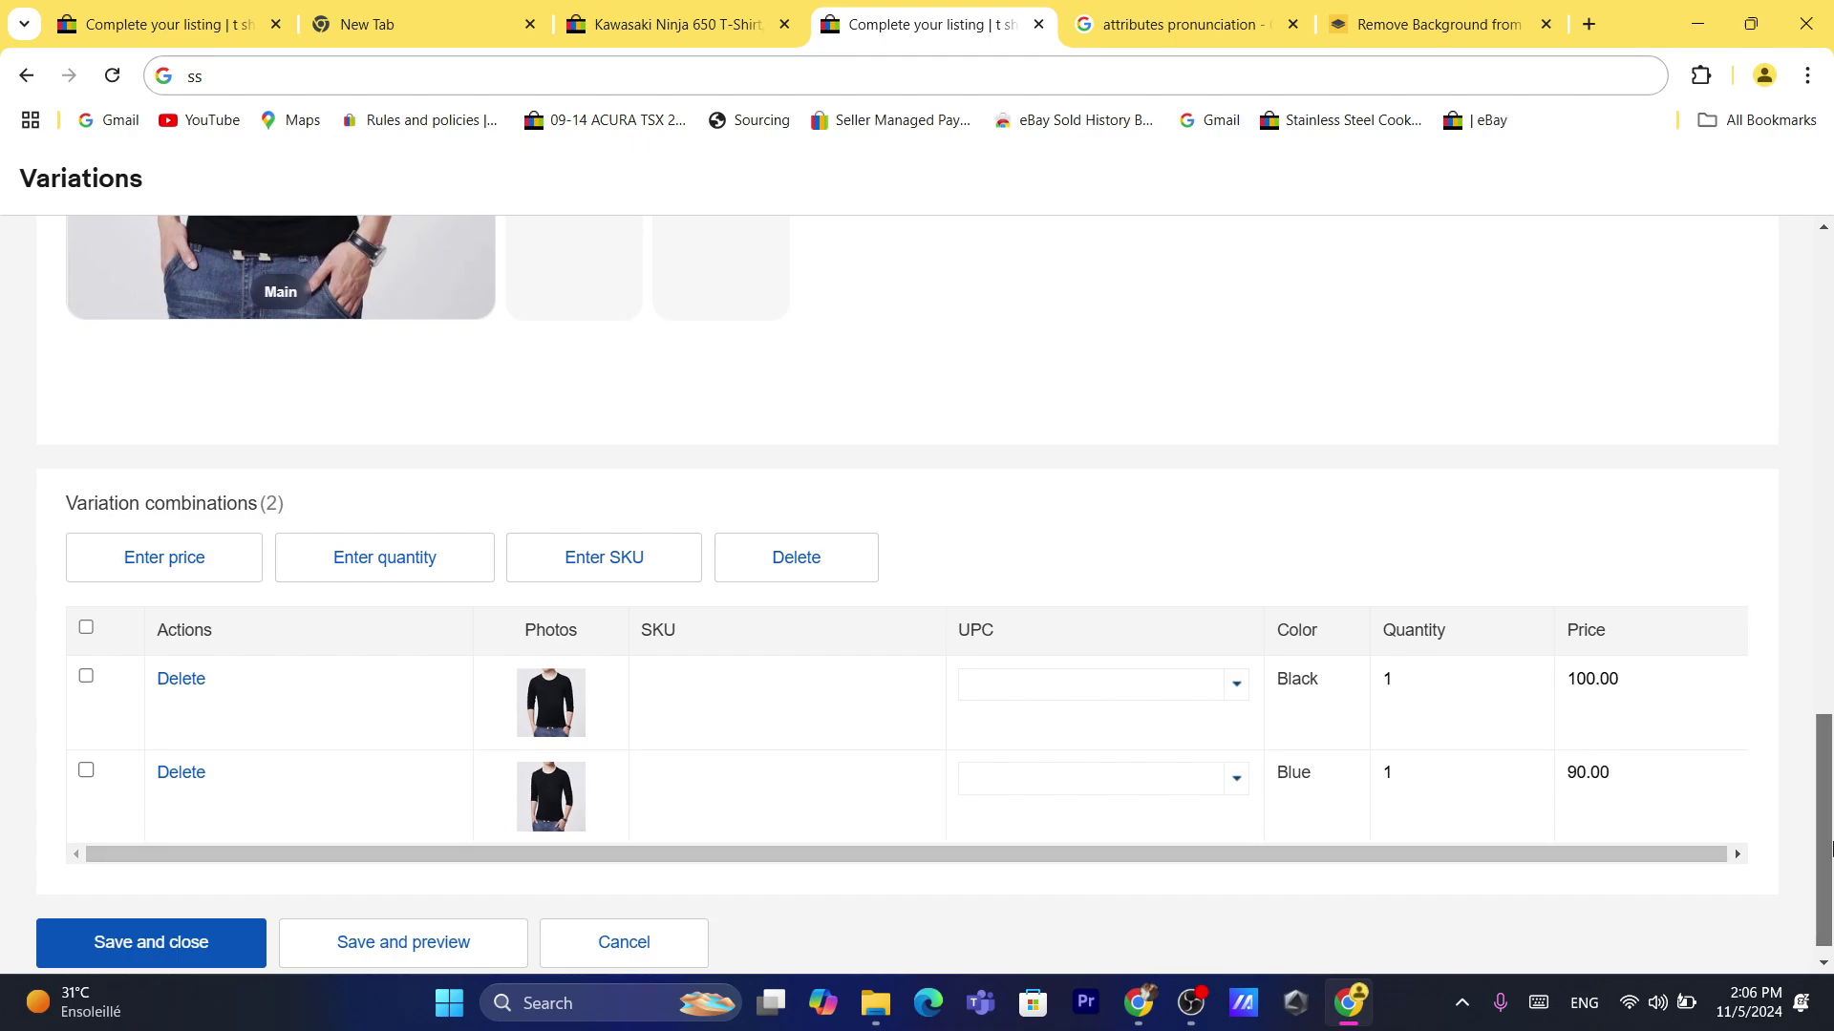
{"action": "scroll", "coordinate": [1435, 795], "scroll_direction": "up", "scroll_amount": 1}
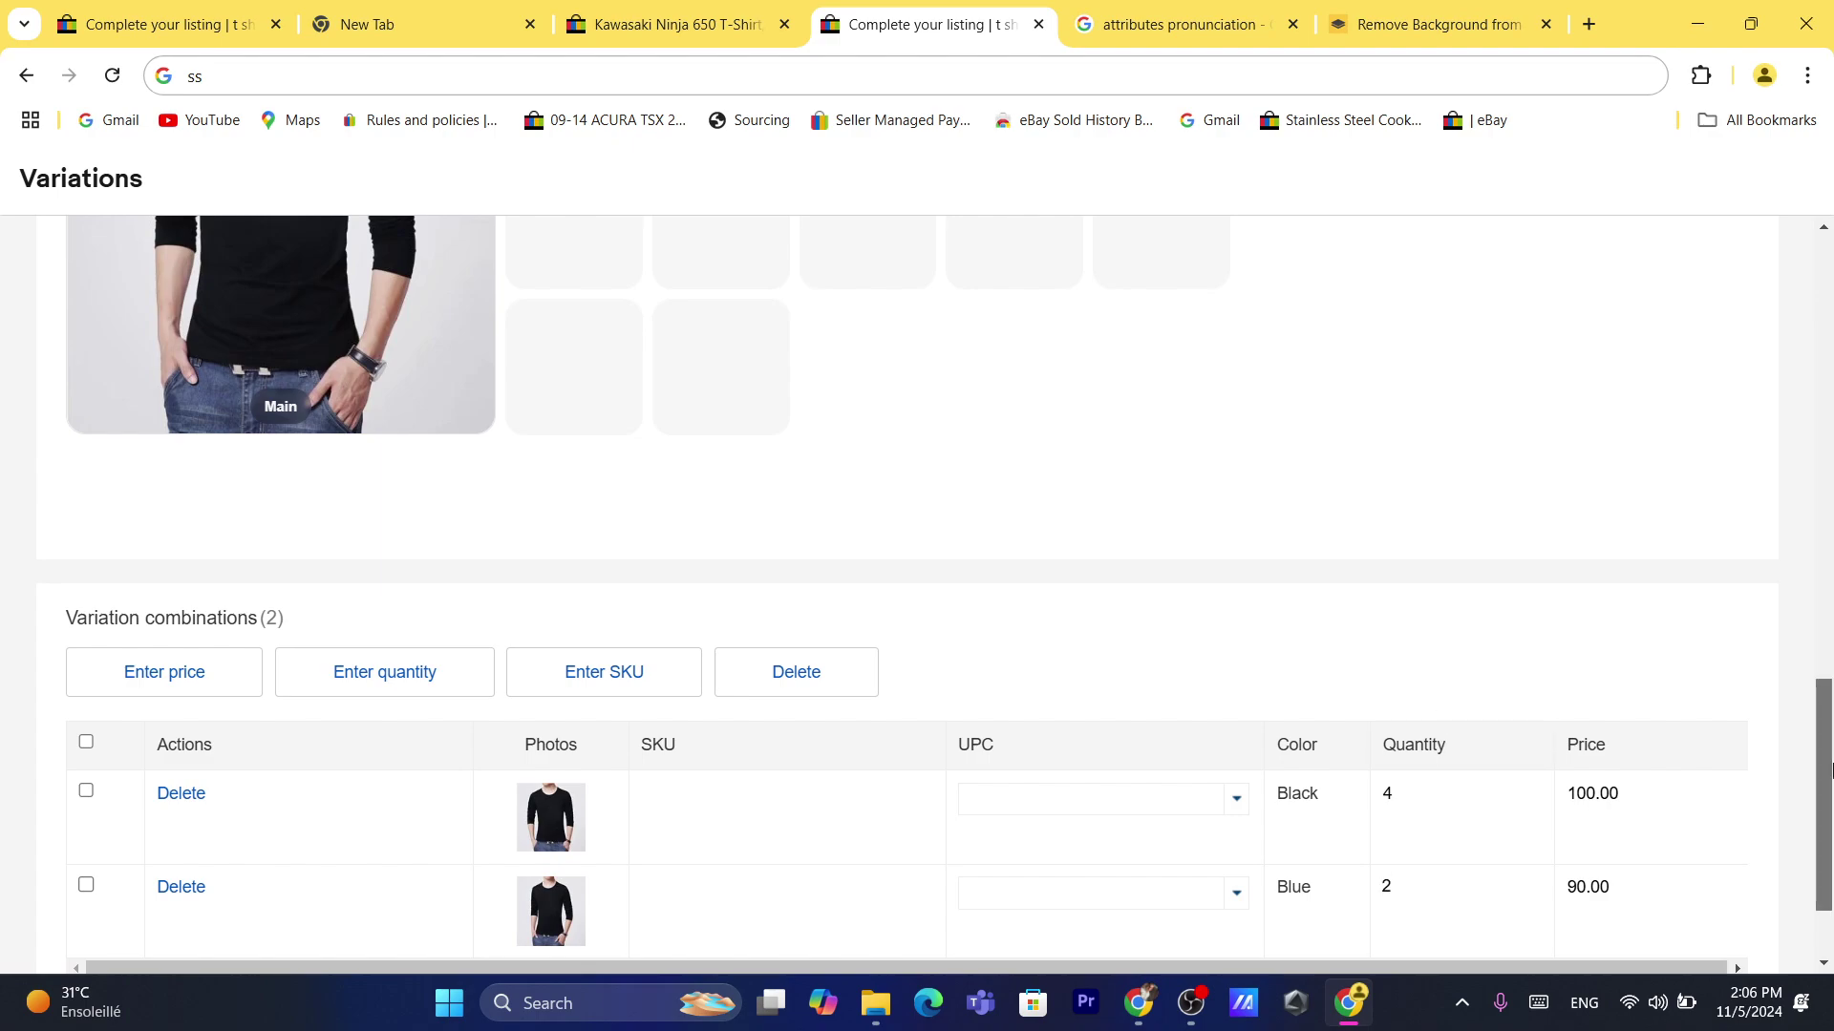
{"action": "scroll", "coordinate": [1356, 702], "scroll_direction": "down", "scroll_amount": 2}
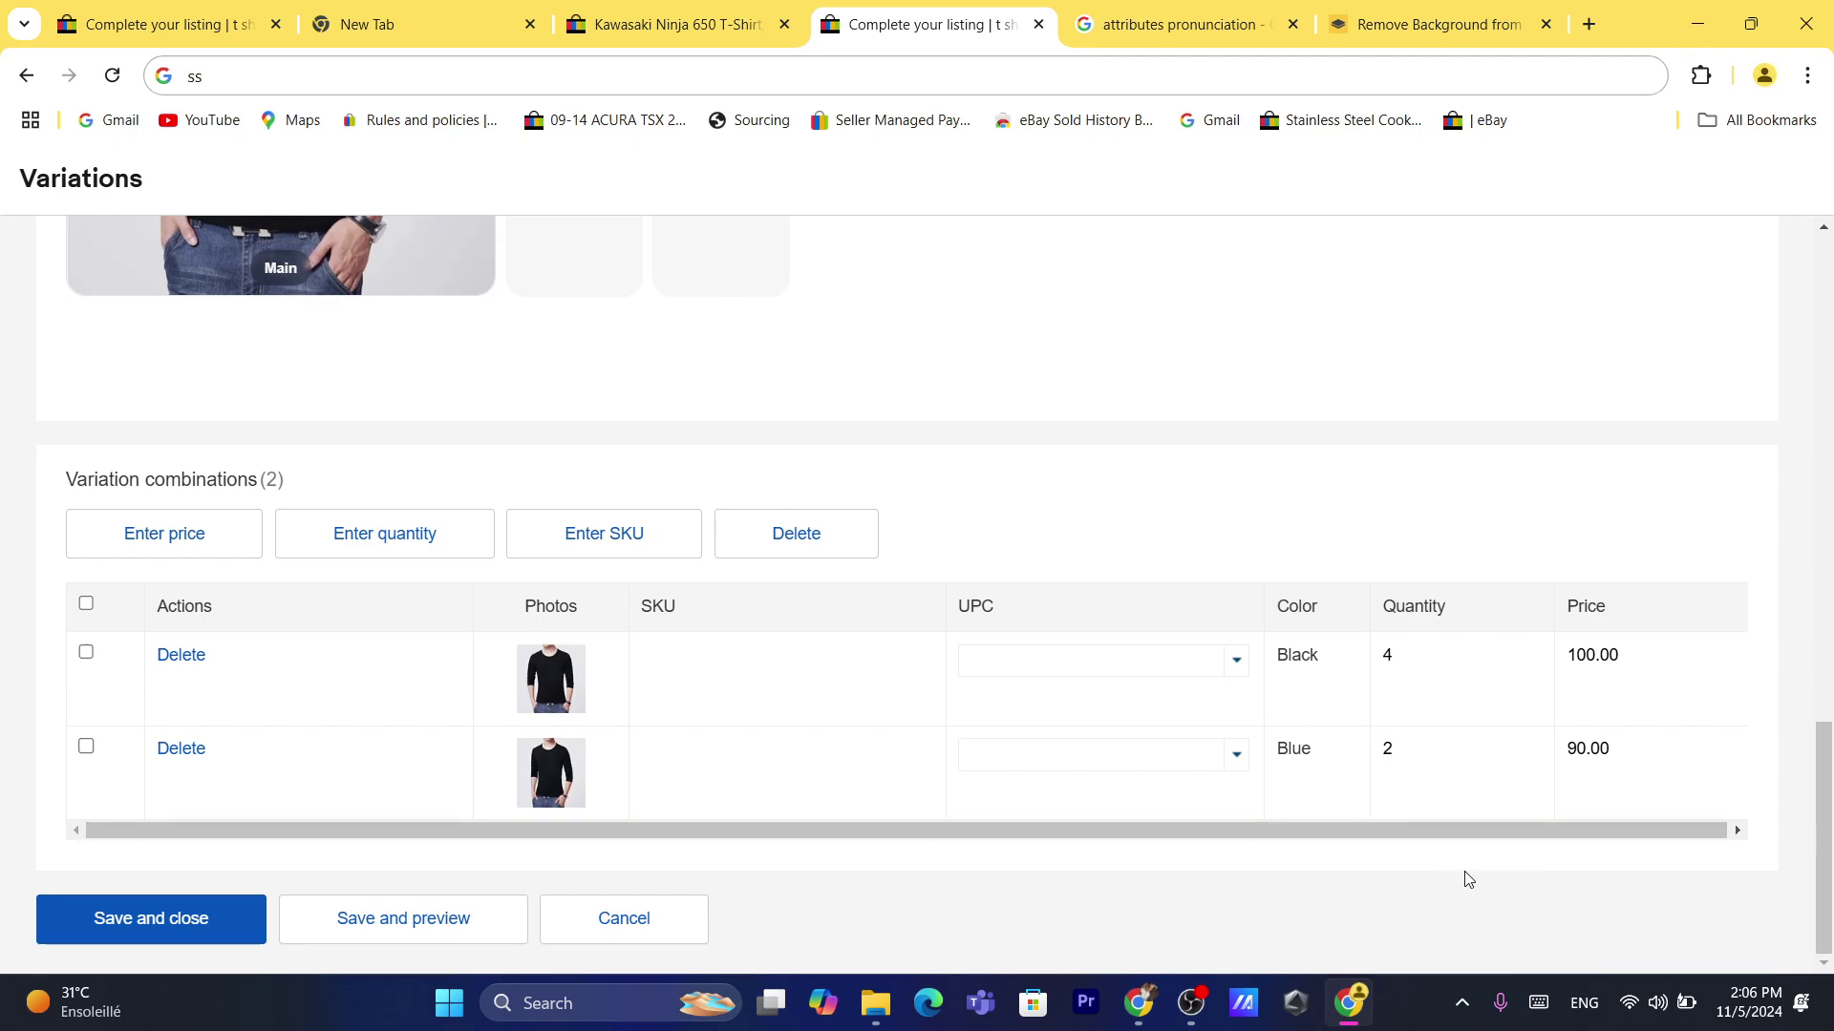
Upload all ten images from the "t shirt" folder as the default photos.
{"action": "left_click_drag", "start_coordinate": [1824, 847], "coordinate": [1826, 370]}
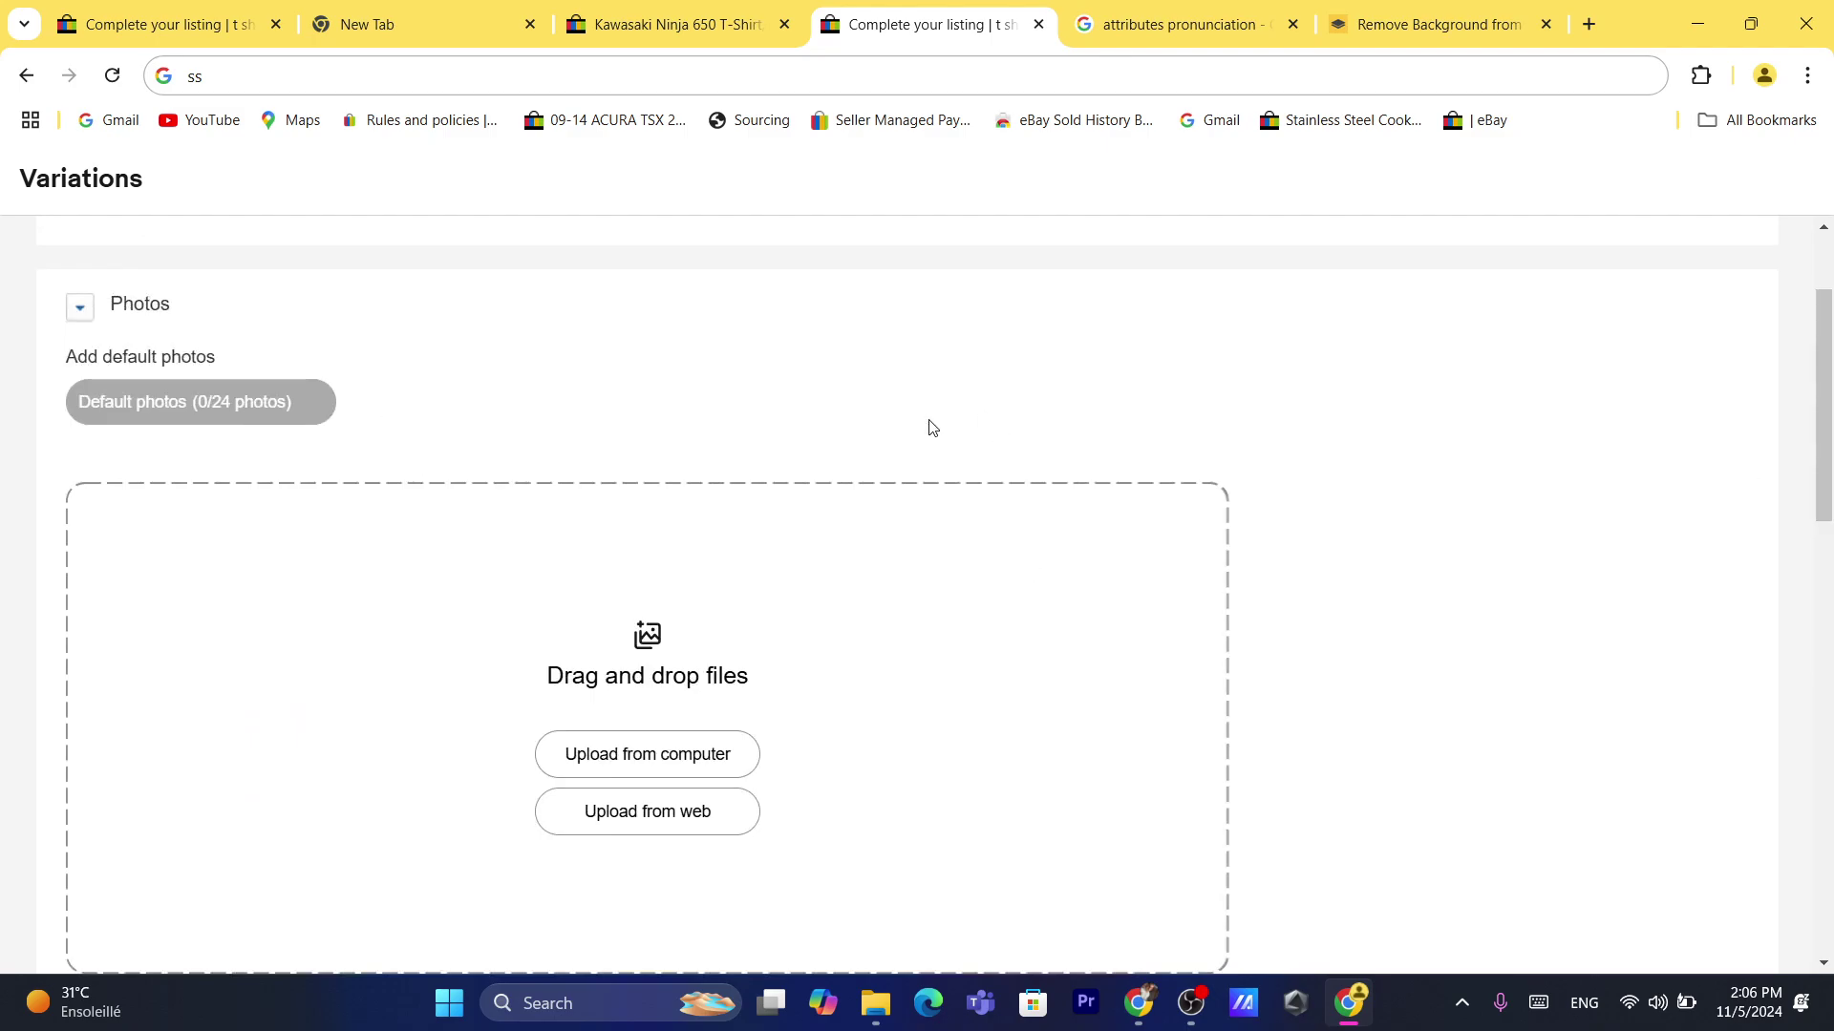
{"action": "left_click", "coordinate": [626, 761]}
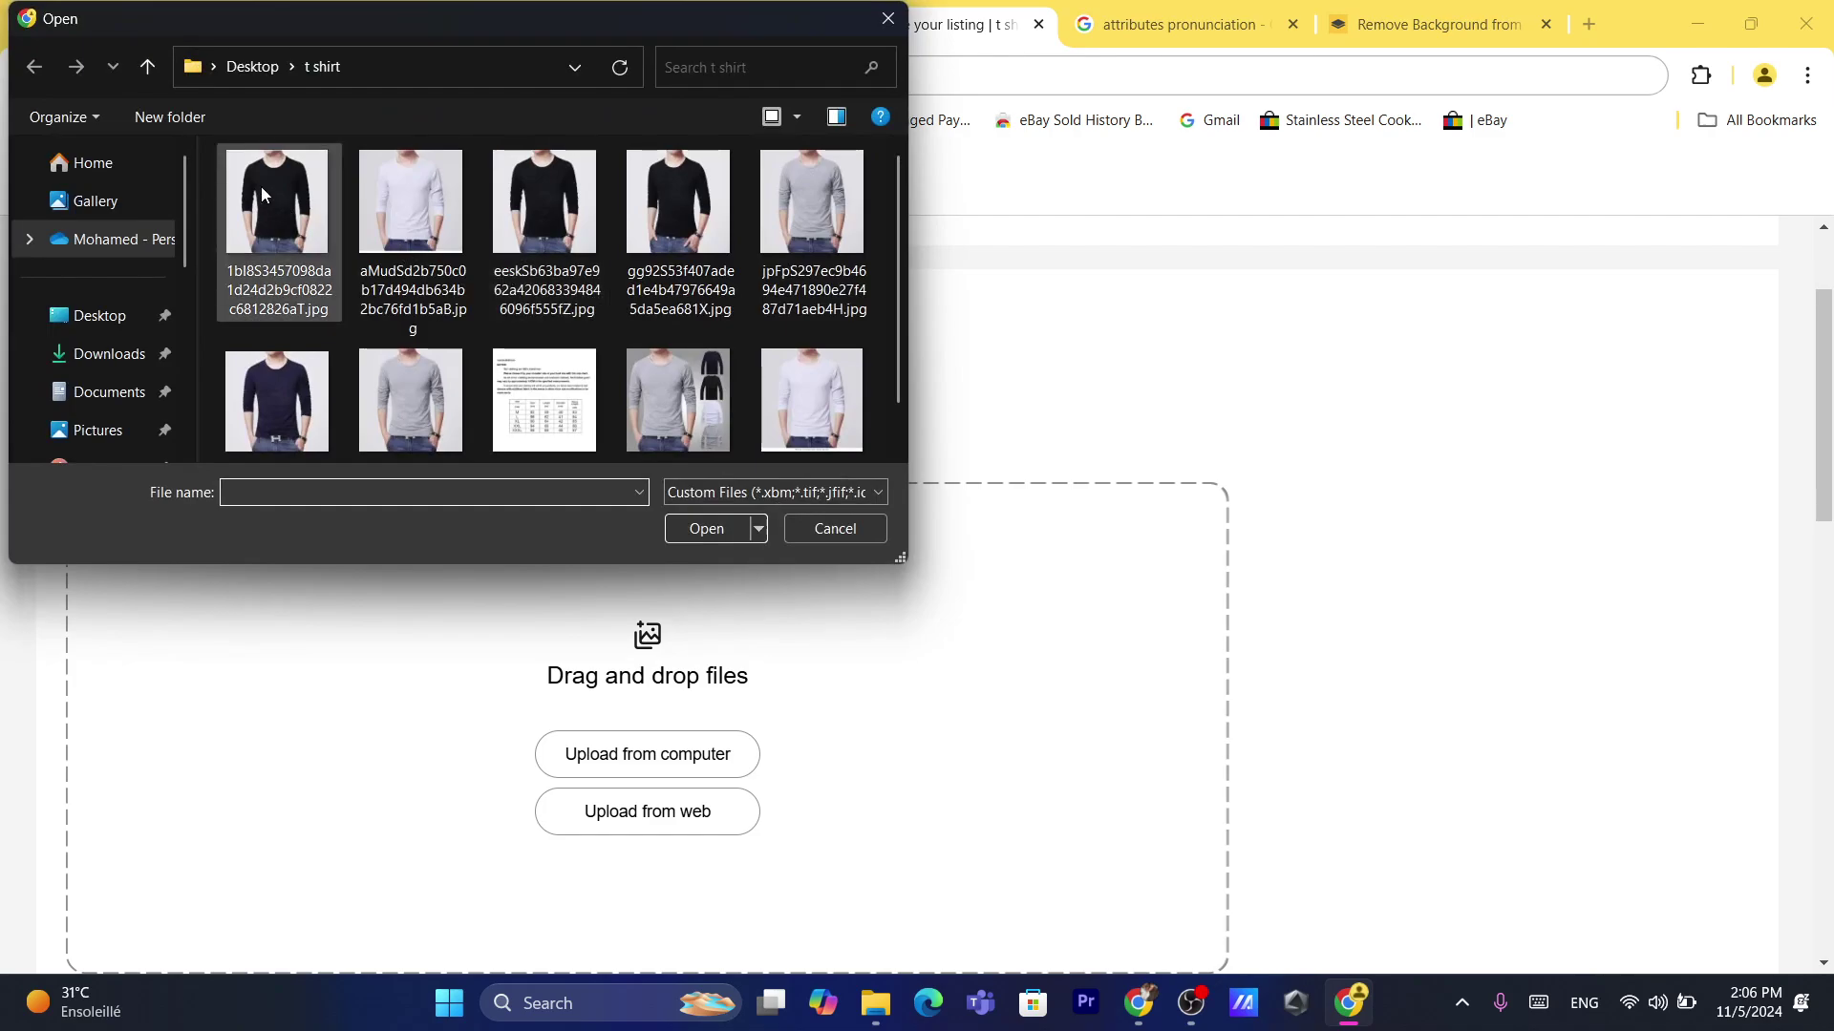
{"action": "left_click_drag", "start_coordinate": [214, 173], "coordinate": [770, 422]}
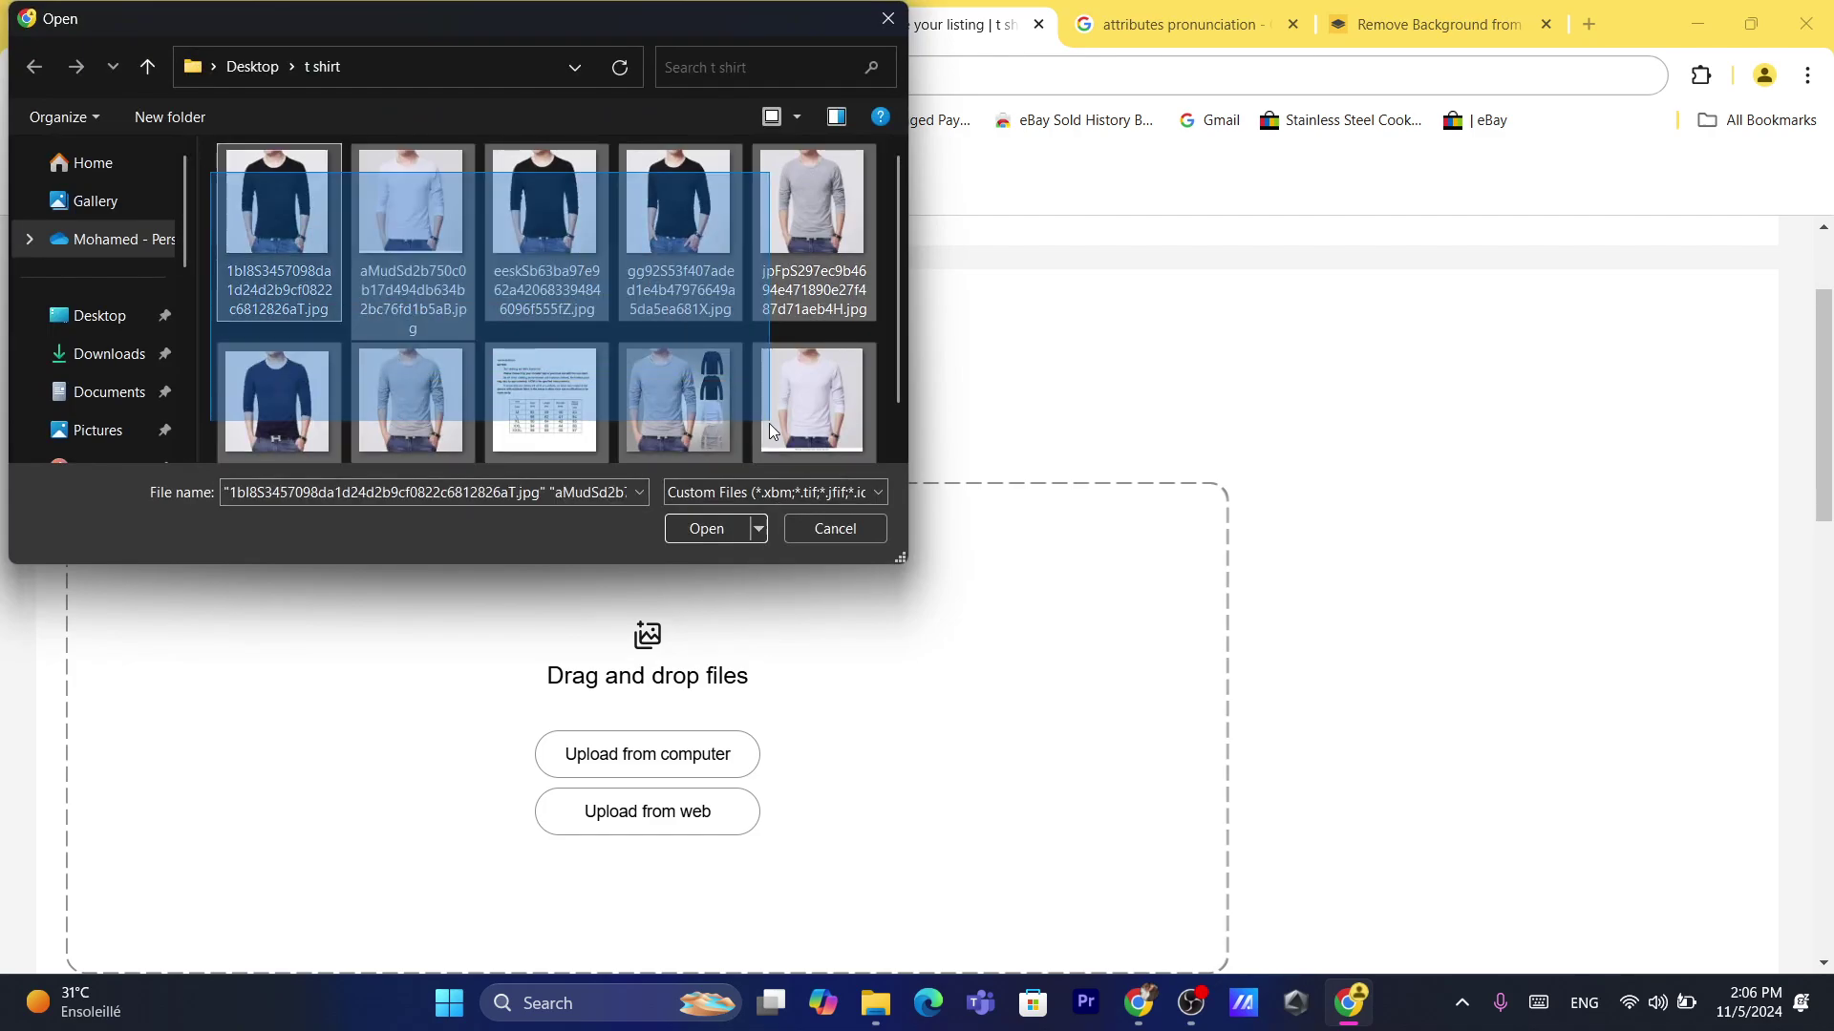
{"action": "left_click", "coordinate": [707, 529]}
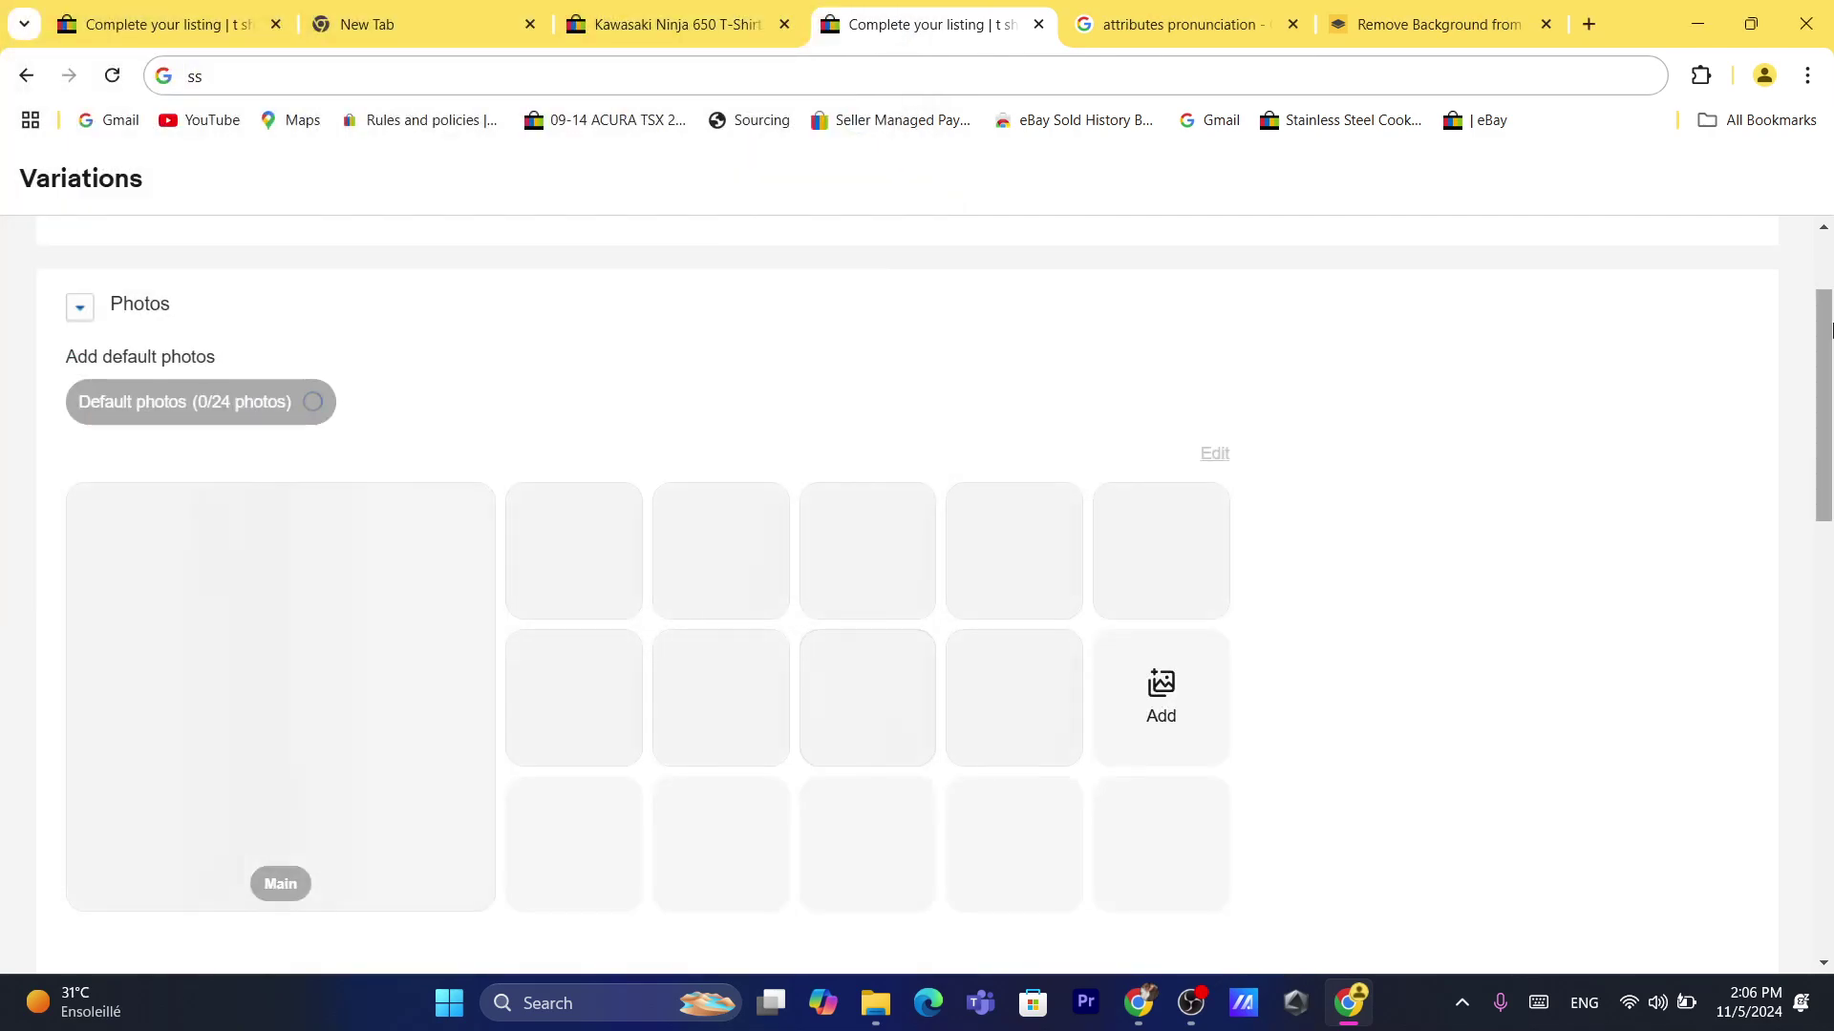
{"action": "scroll", "coordinate": [1829, 375], "scroll_direction": "down", "scroll_amount": 1}
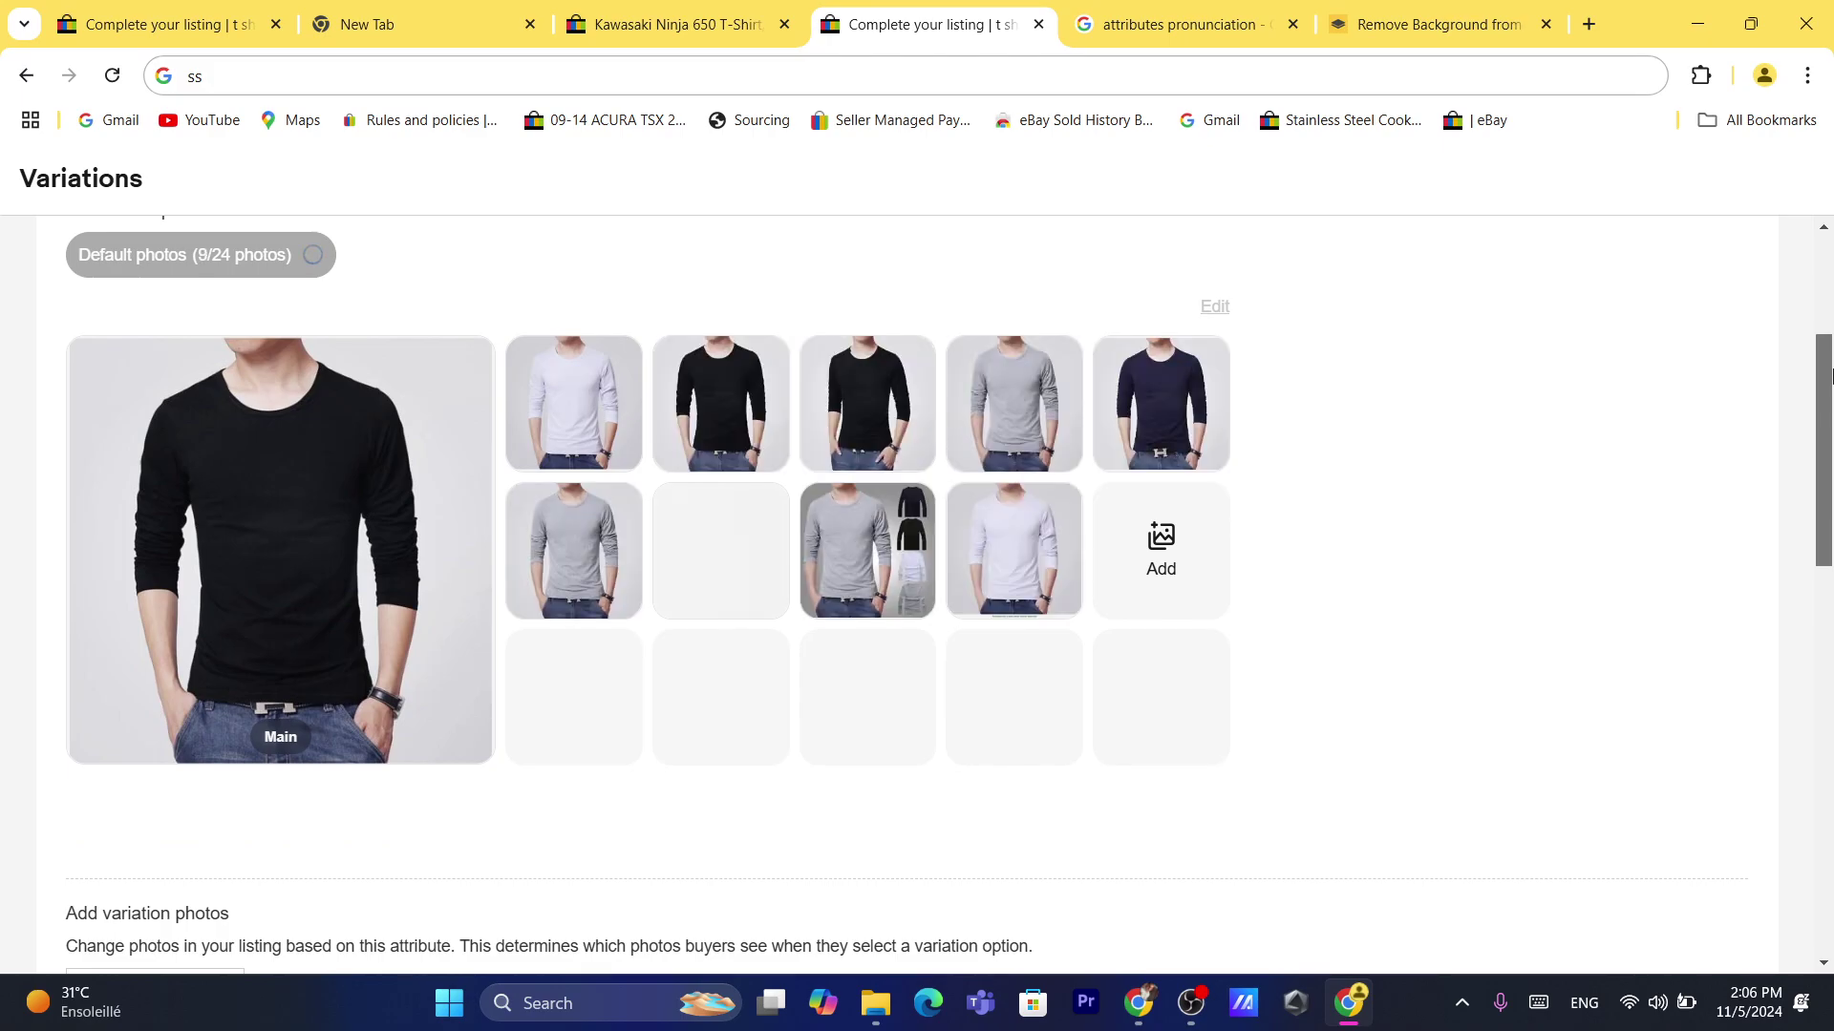
Review the attribute choices for the variation photos, keep Color selected, and show the Black variation's photos.
{"action": "left_click_drag", "start_coordinate": [1828, 375], "coordinate": [1824, 570]}
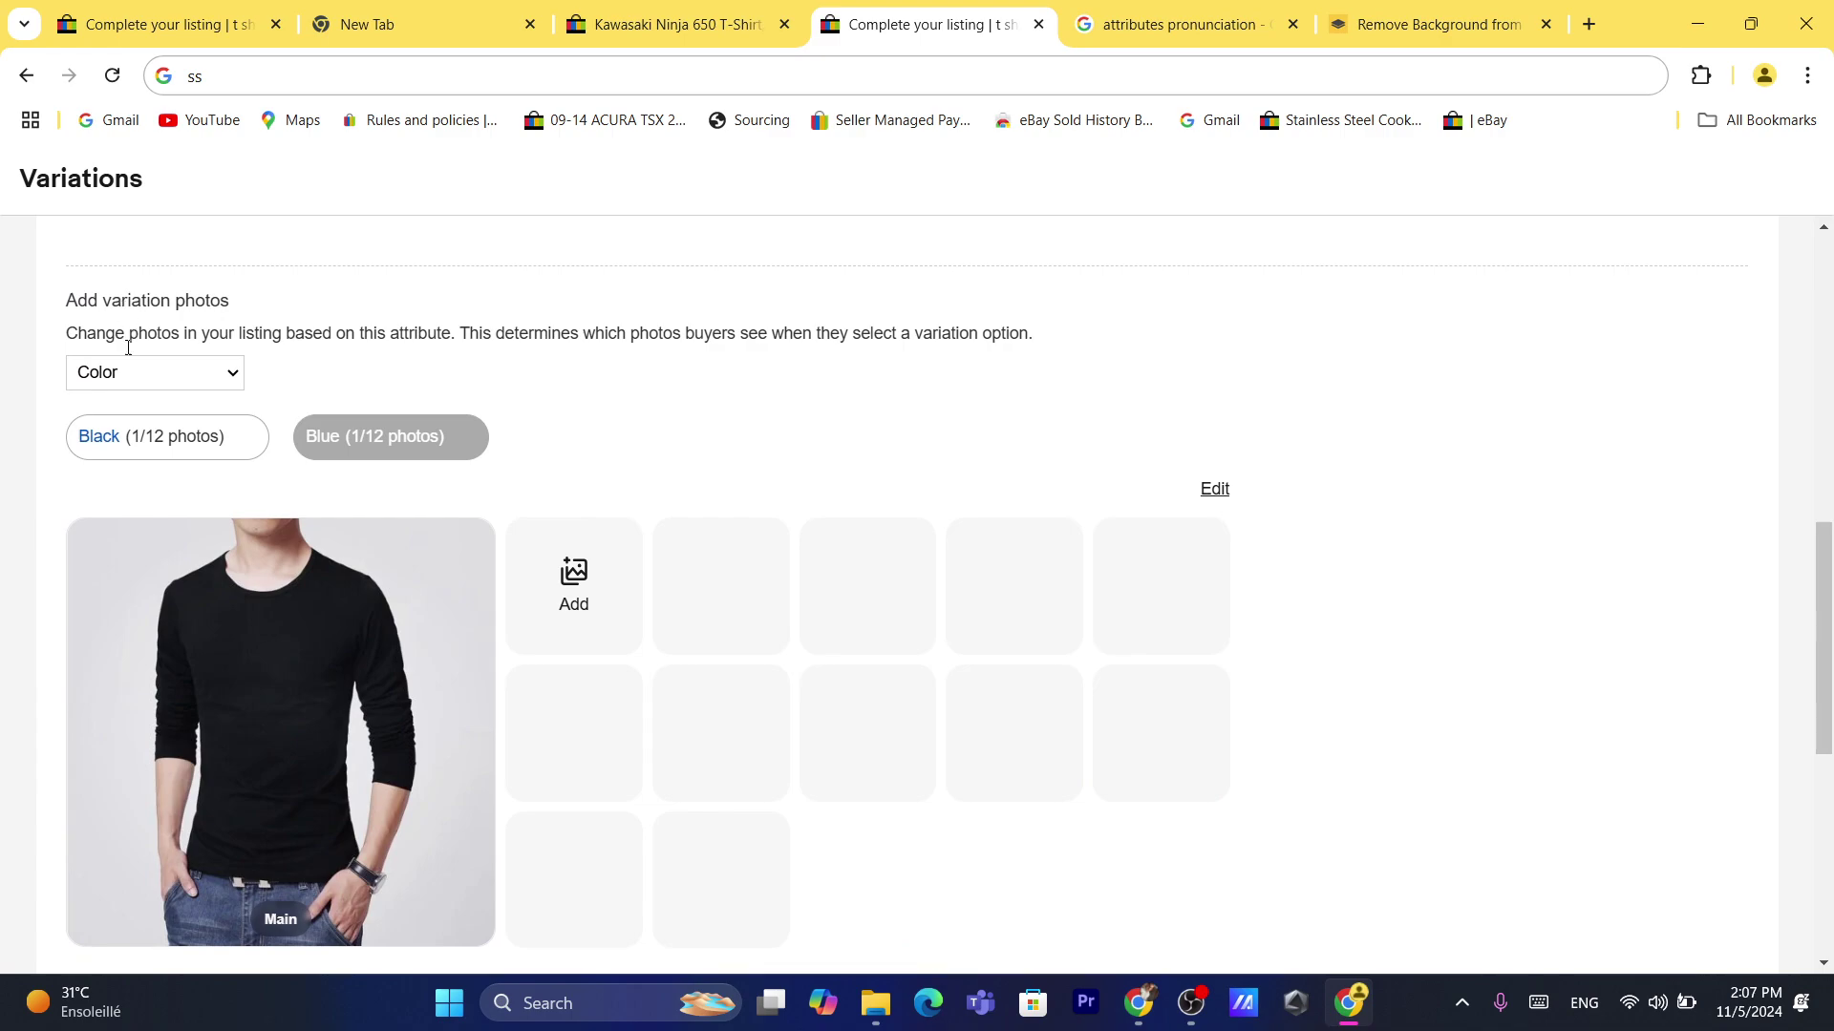
{"action": "left_click", "coordinate": [150, 366]}
{"action": "left_click", "coordinate": [124, 382]}
{"action": "left_click", "coordinate": [124, 382]}
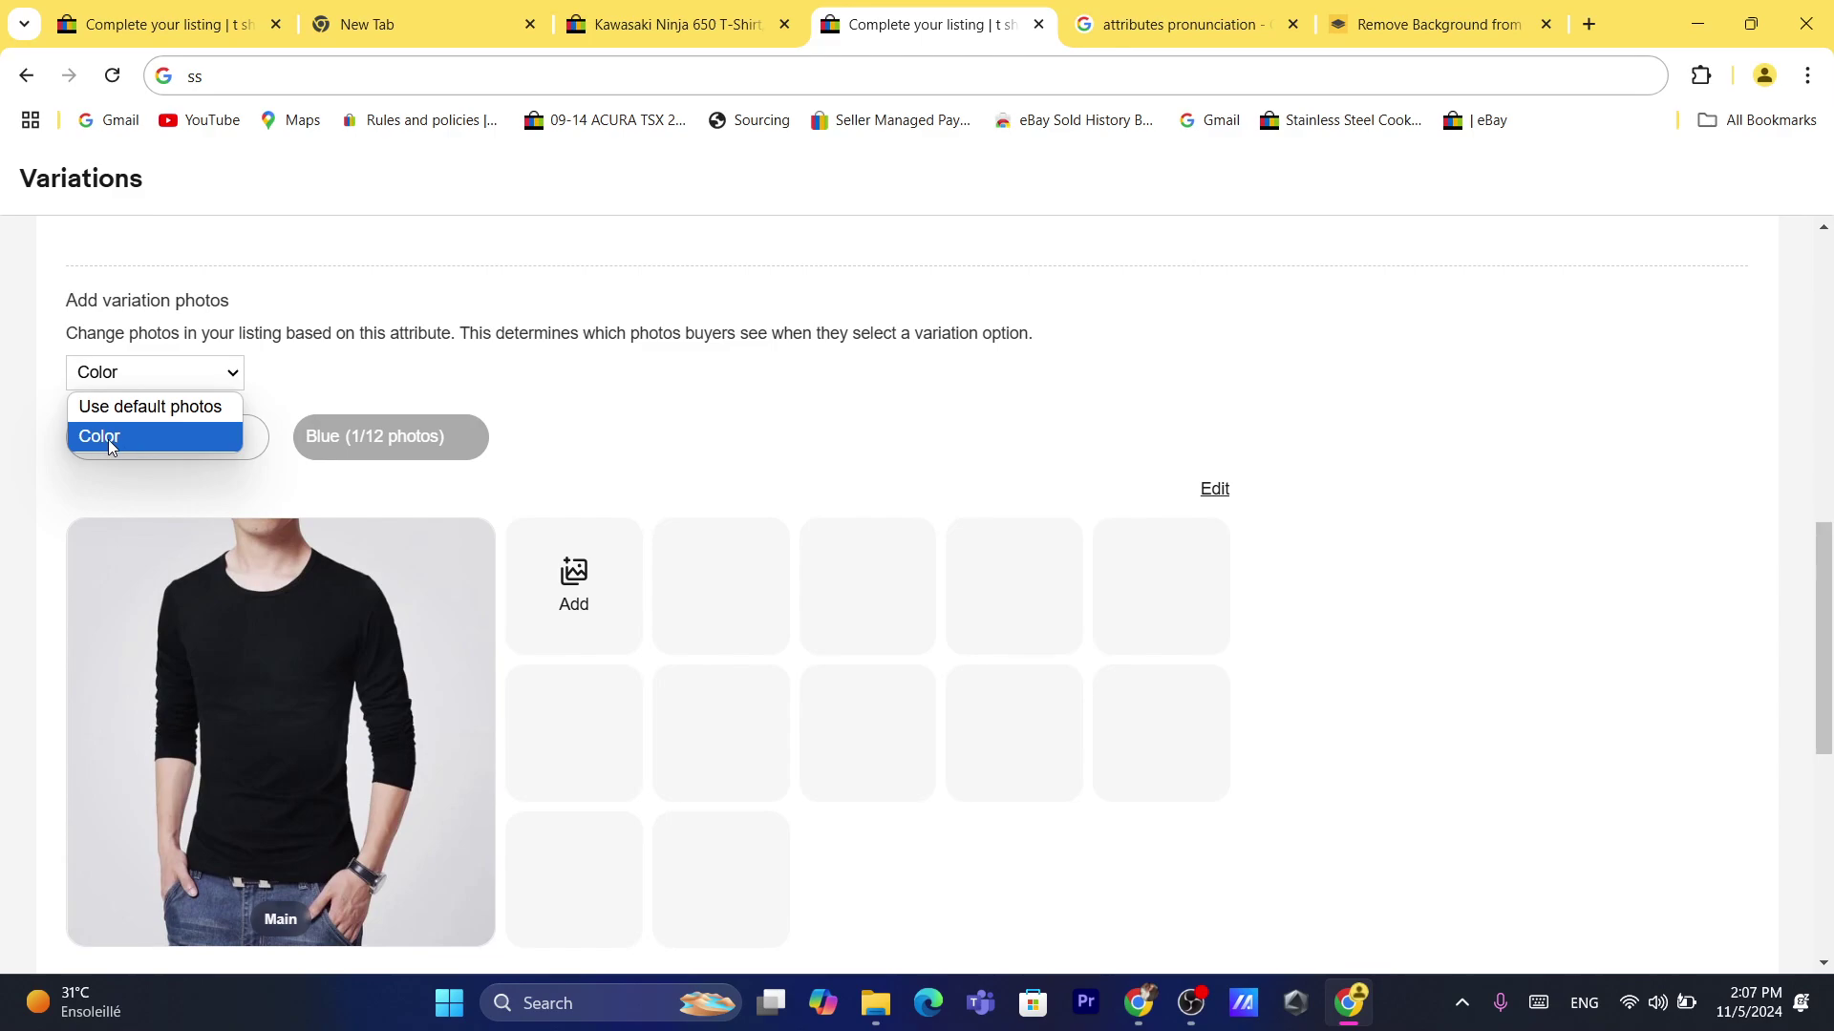
{"action": "left_click", "coordinate": [143, 376]}
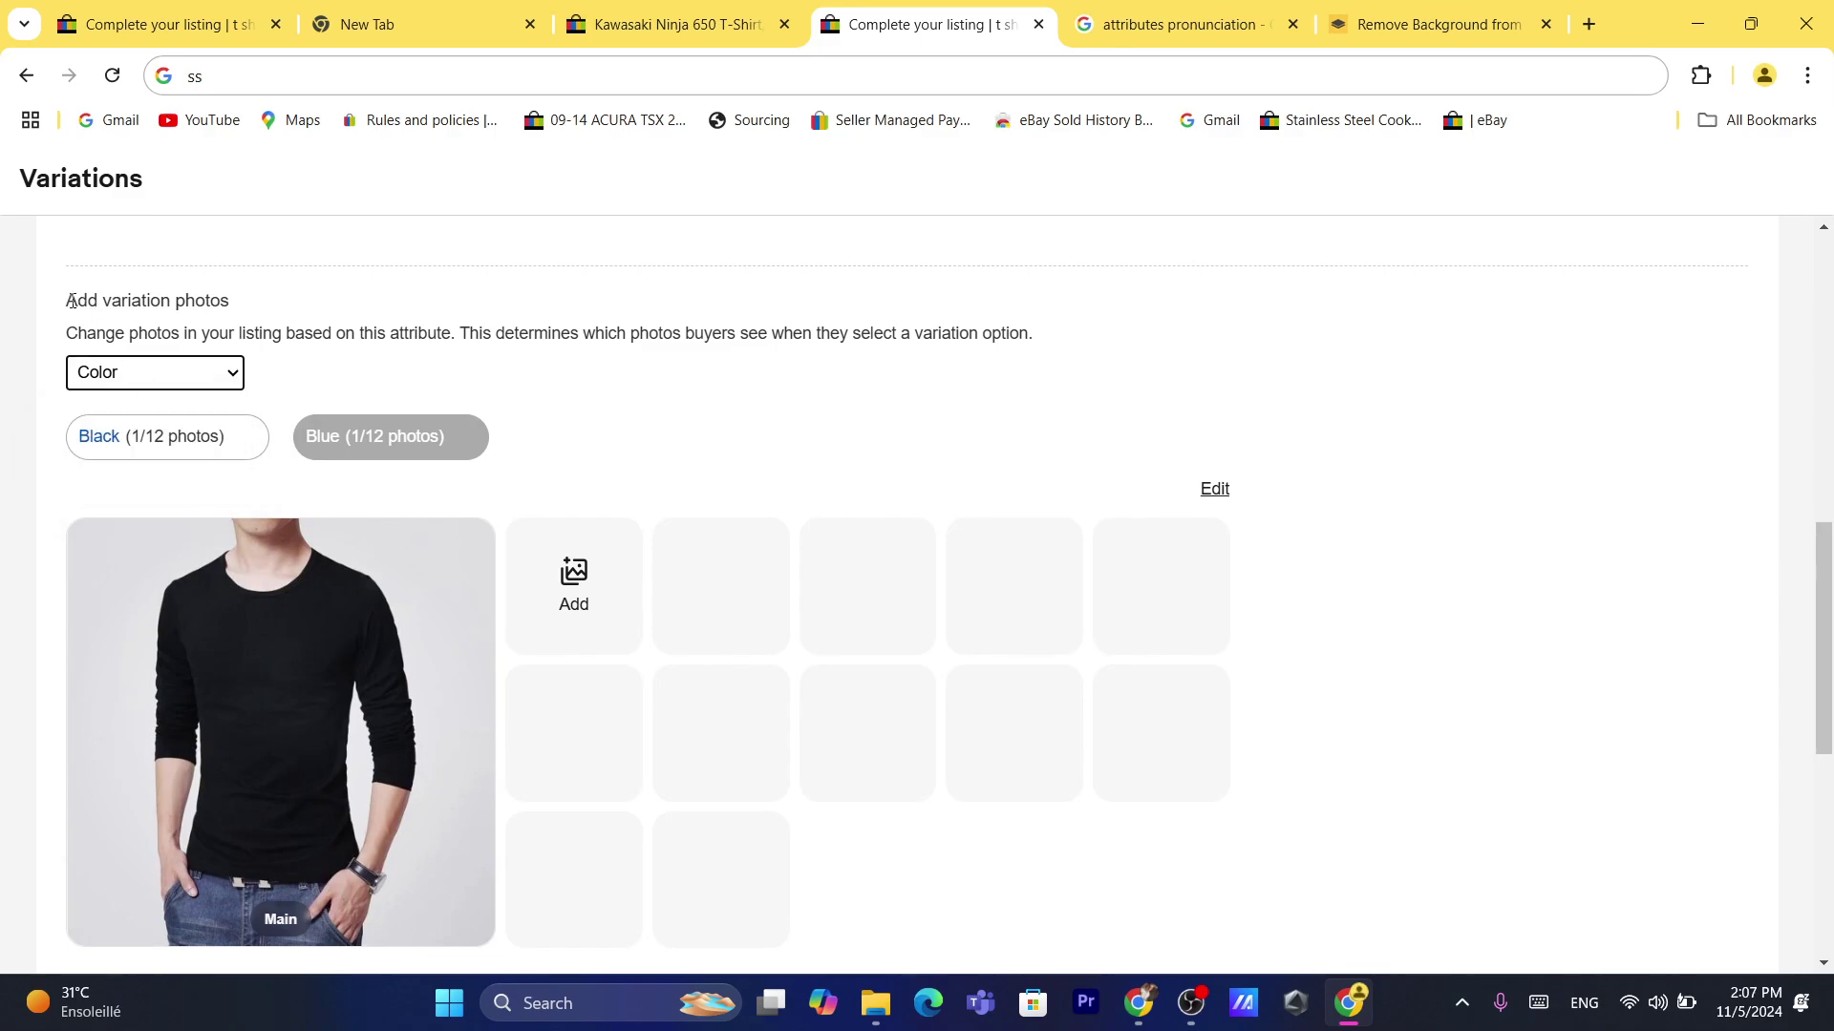
{"action": "left_click_drag", "start_coordinate": [71, 302], "coordinate": [274, 304]}
{"action": "left_click", "coordinate": [274, 304]}
{"action": "left_click", "coordinate": [149, 382]}
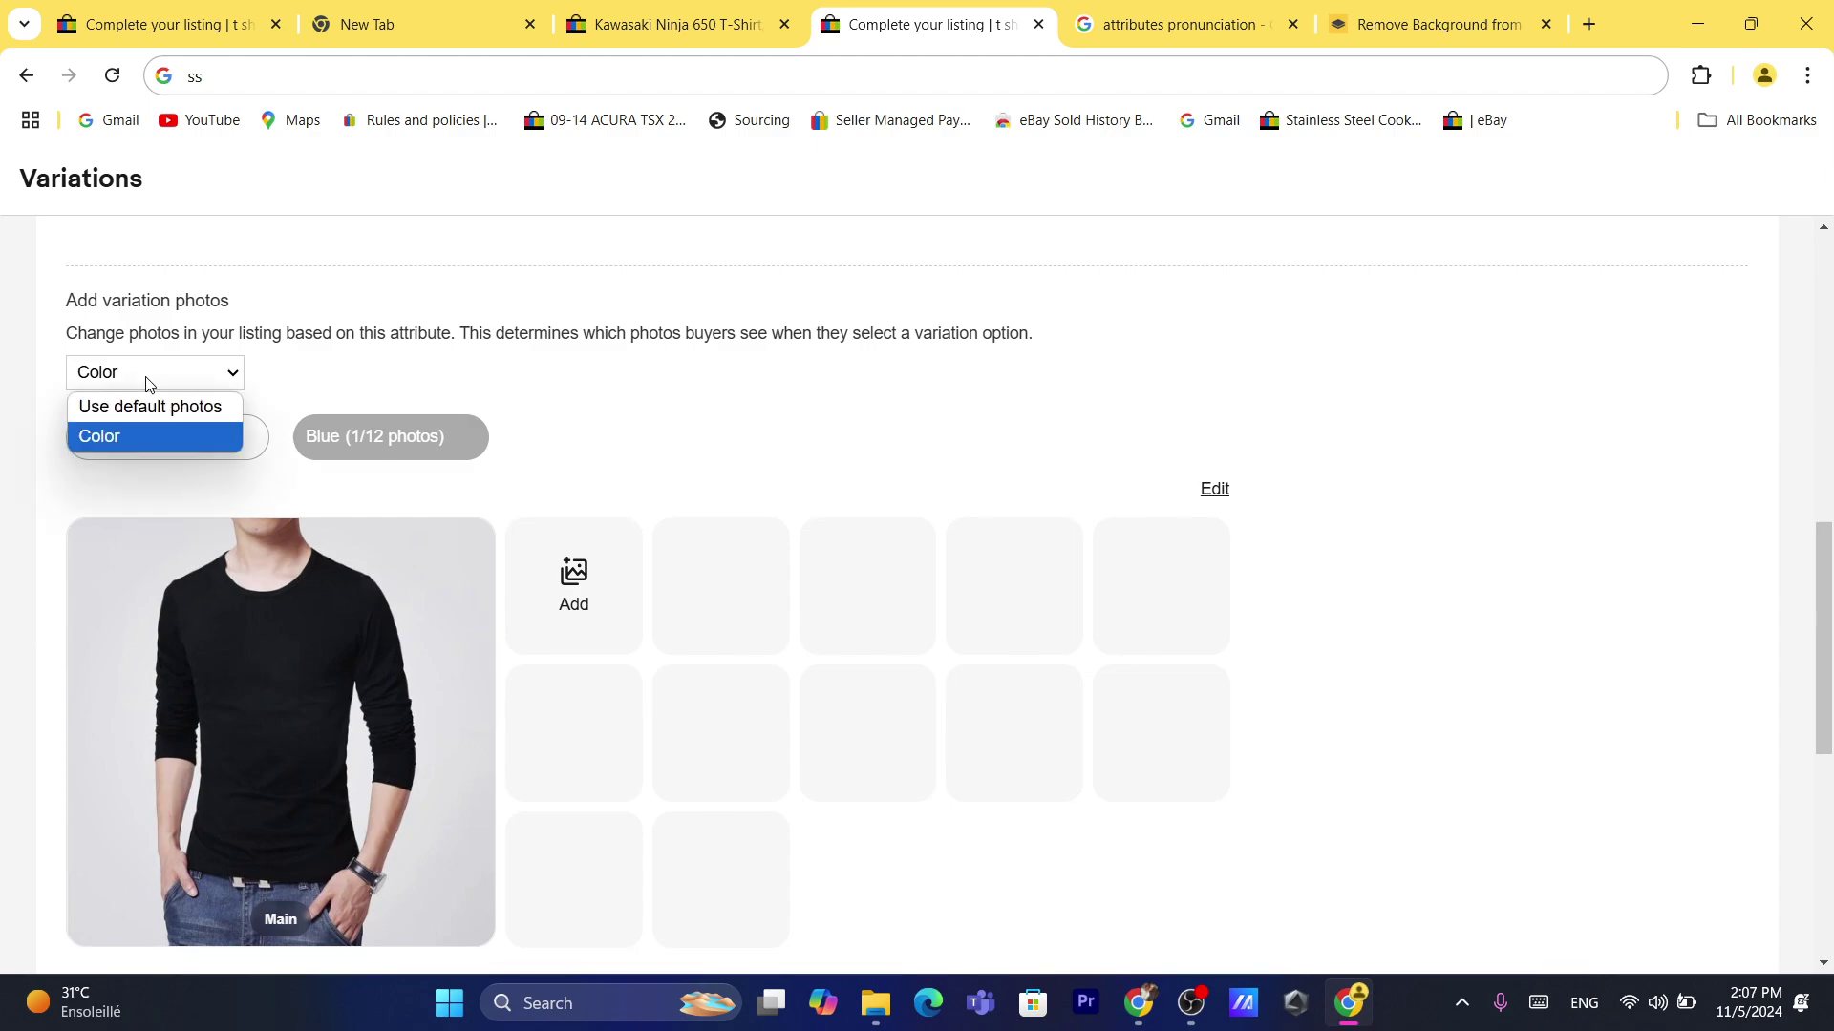
{"action": "left_click", "coordinate": [95, 438]}
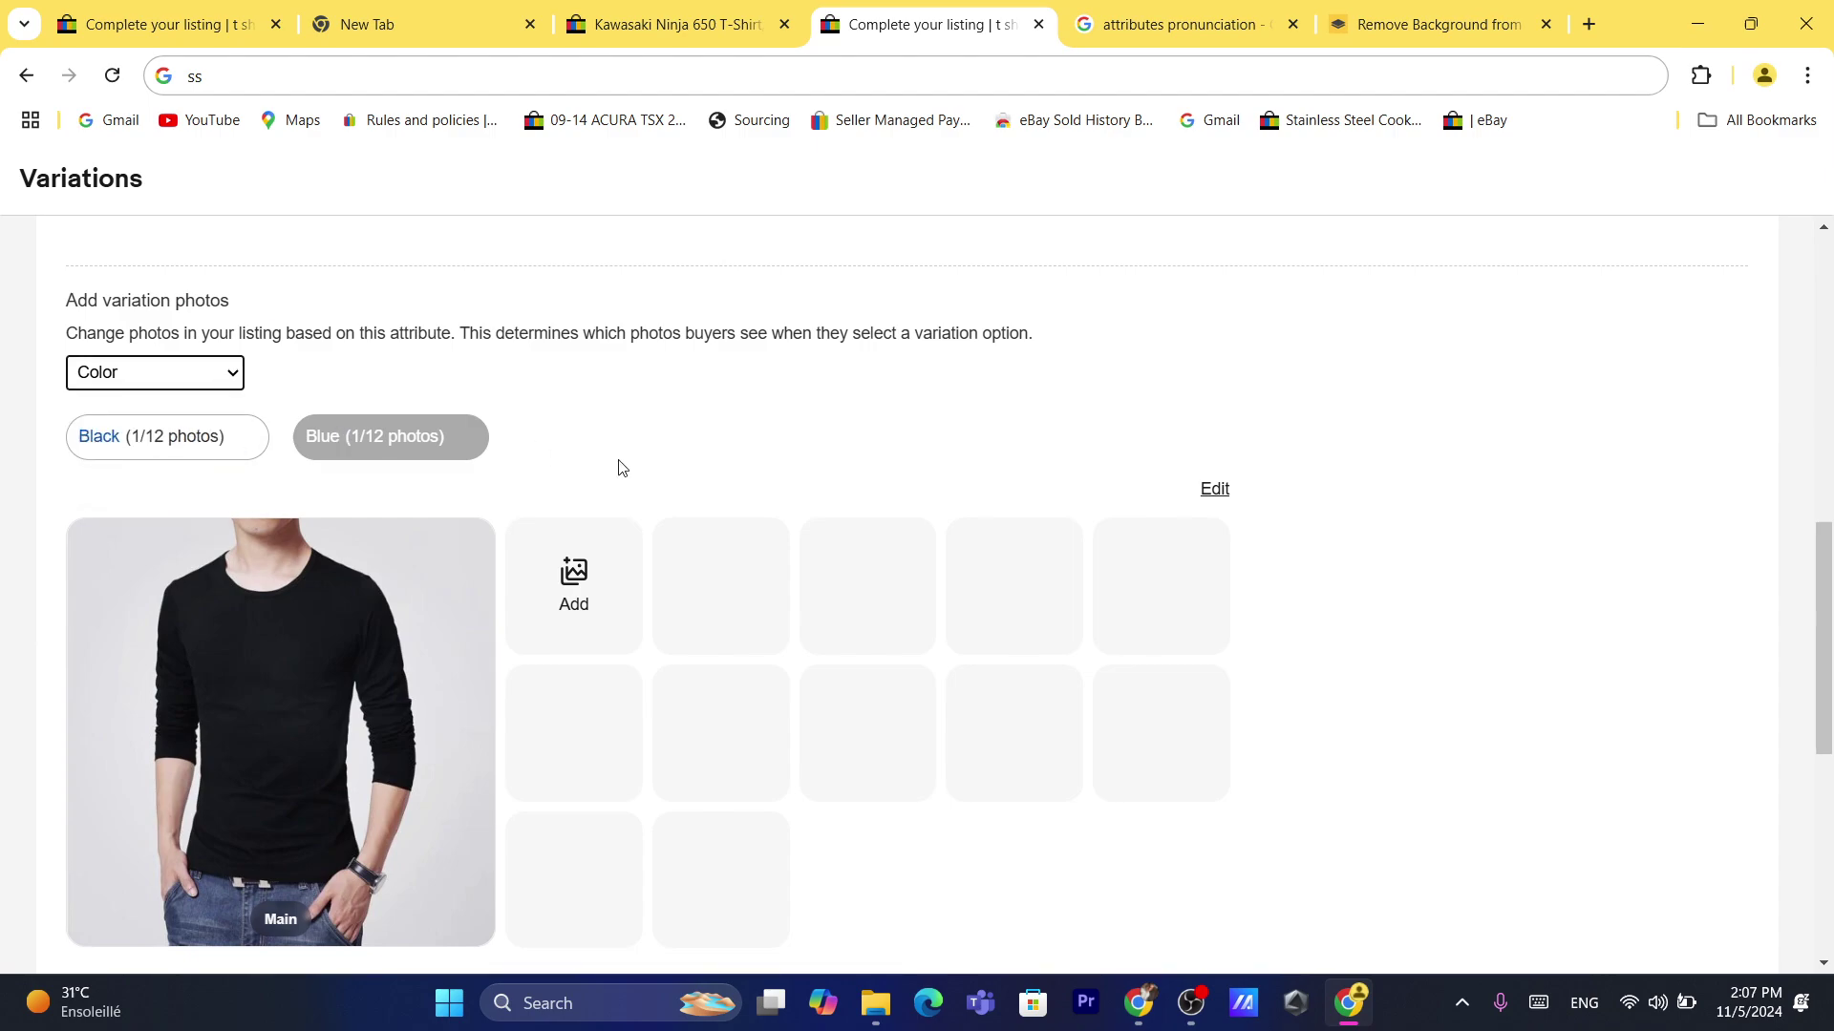
{"action": "left_click", "coordinate": [157, 453]}
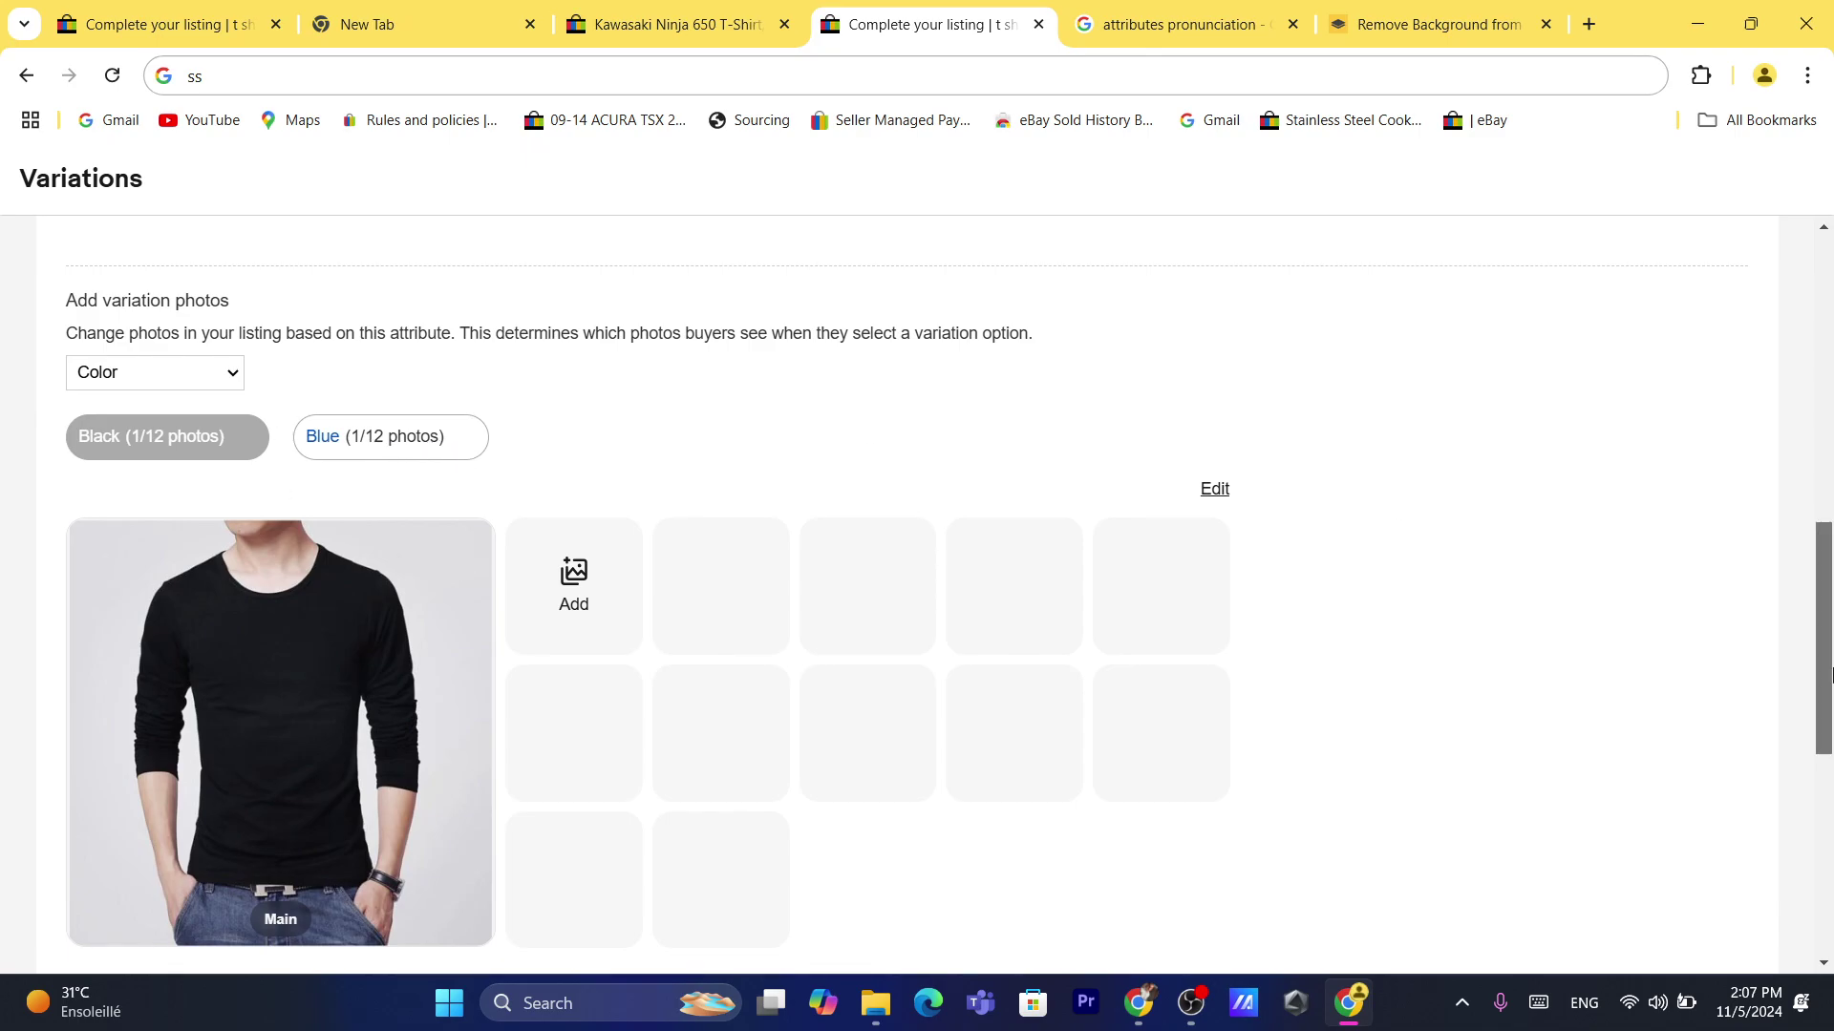
Save the variations and close the variations editor to return to the listing form.
{"action": "left_click_drag", "start_coordinate": [1829, 671], "coordinate": [1831, 872]}
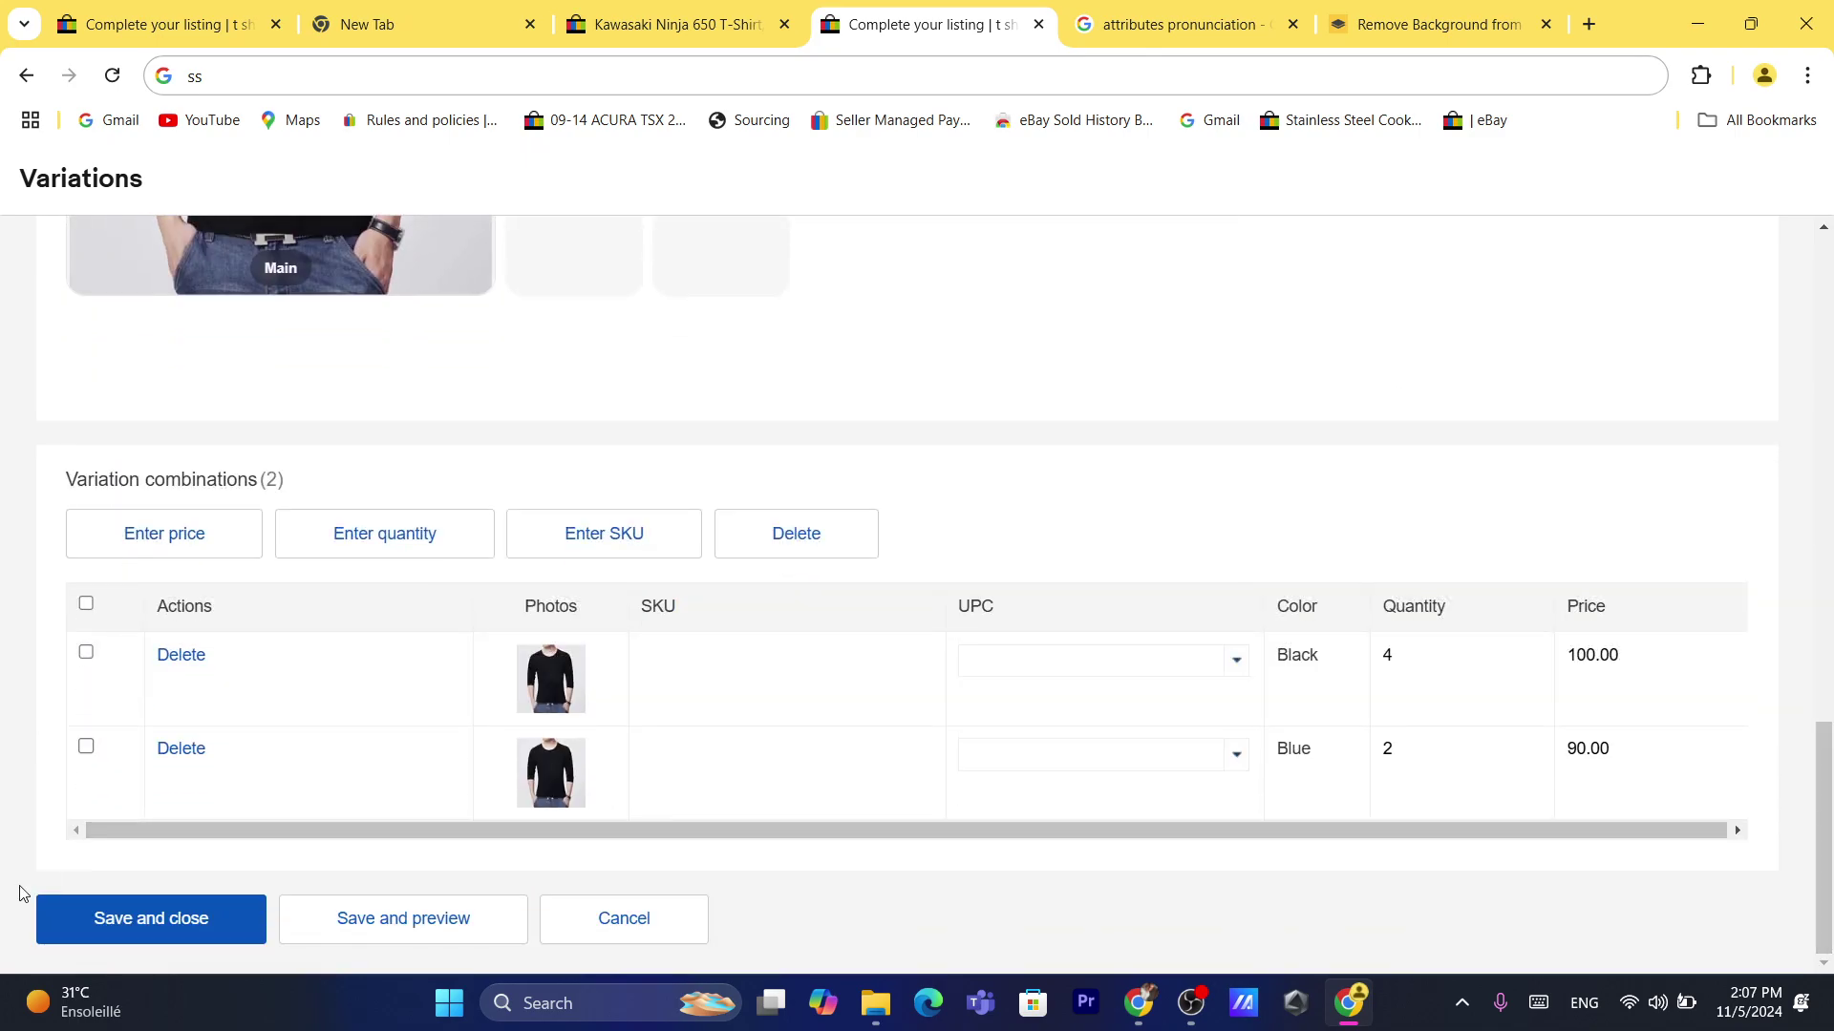
{"action": "left_click", "coordinate": [137, 920]}
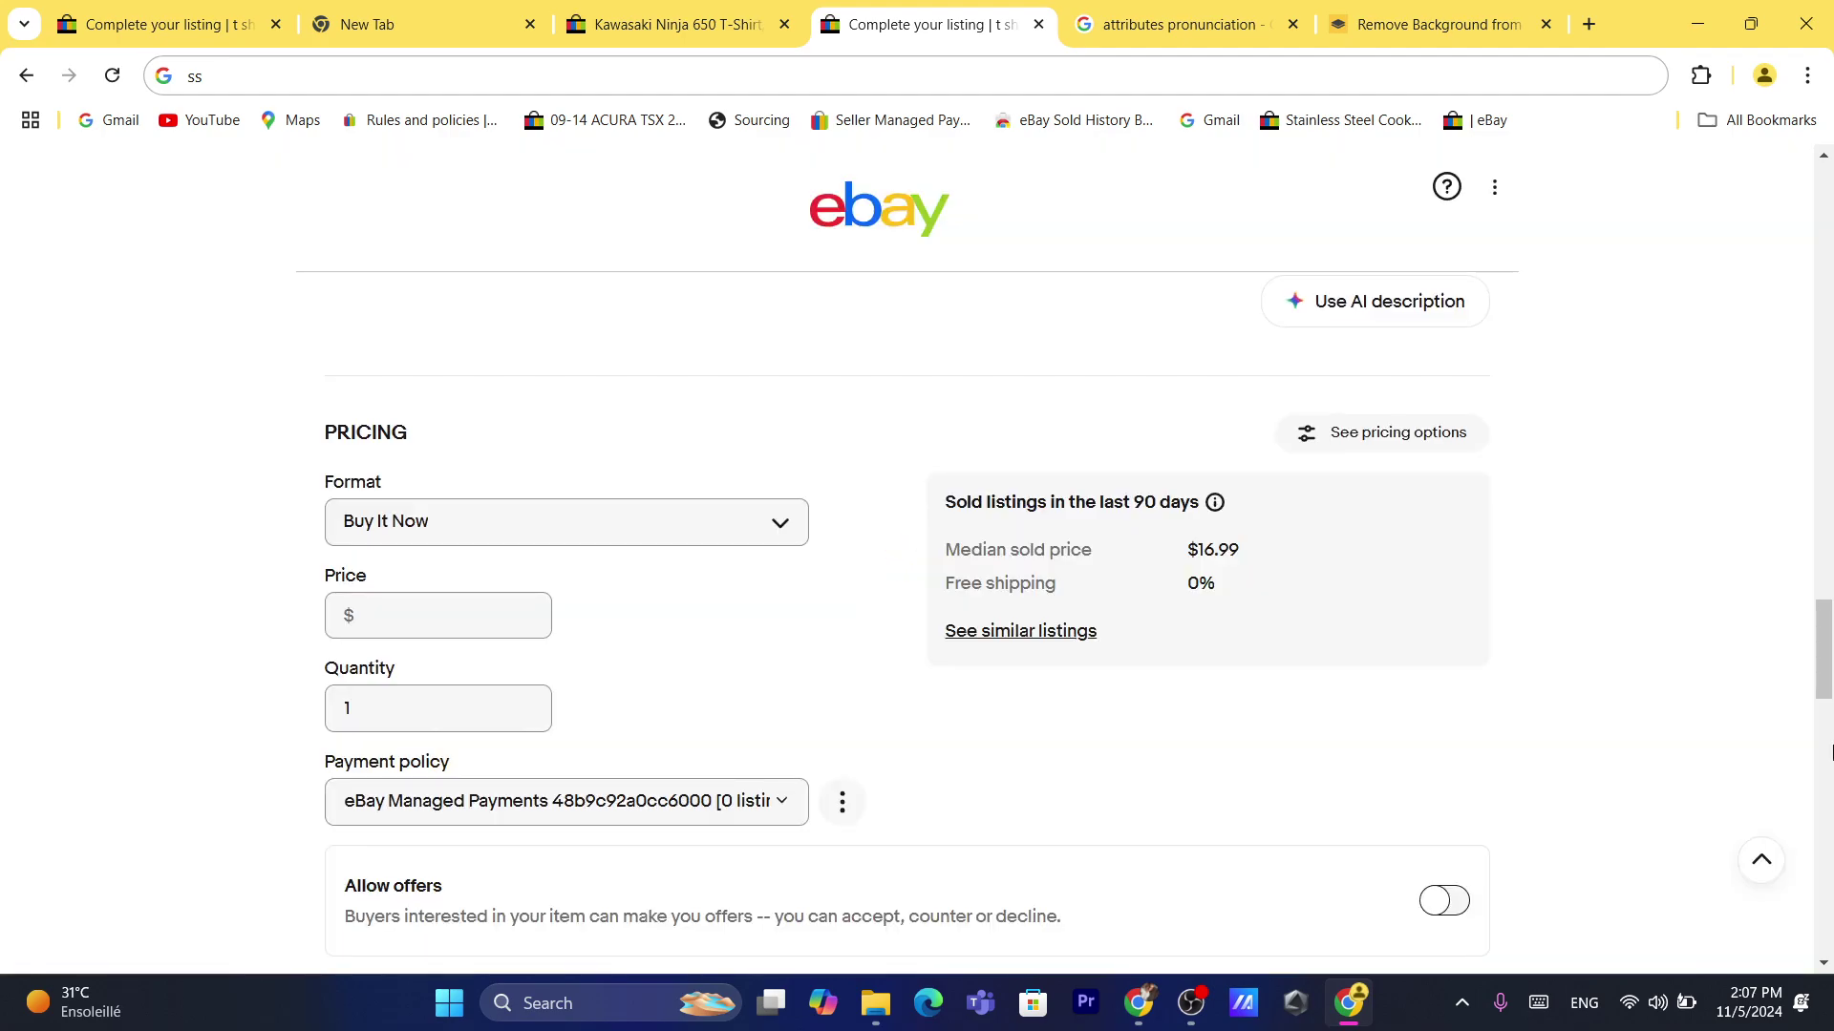
Preview the T-shirt listing, look over its photo area and item details, and close the preview.
{"action": "left_click_drag", "start_coordinate": [1830, 735], "coordinate": [1830, 912]}
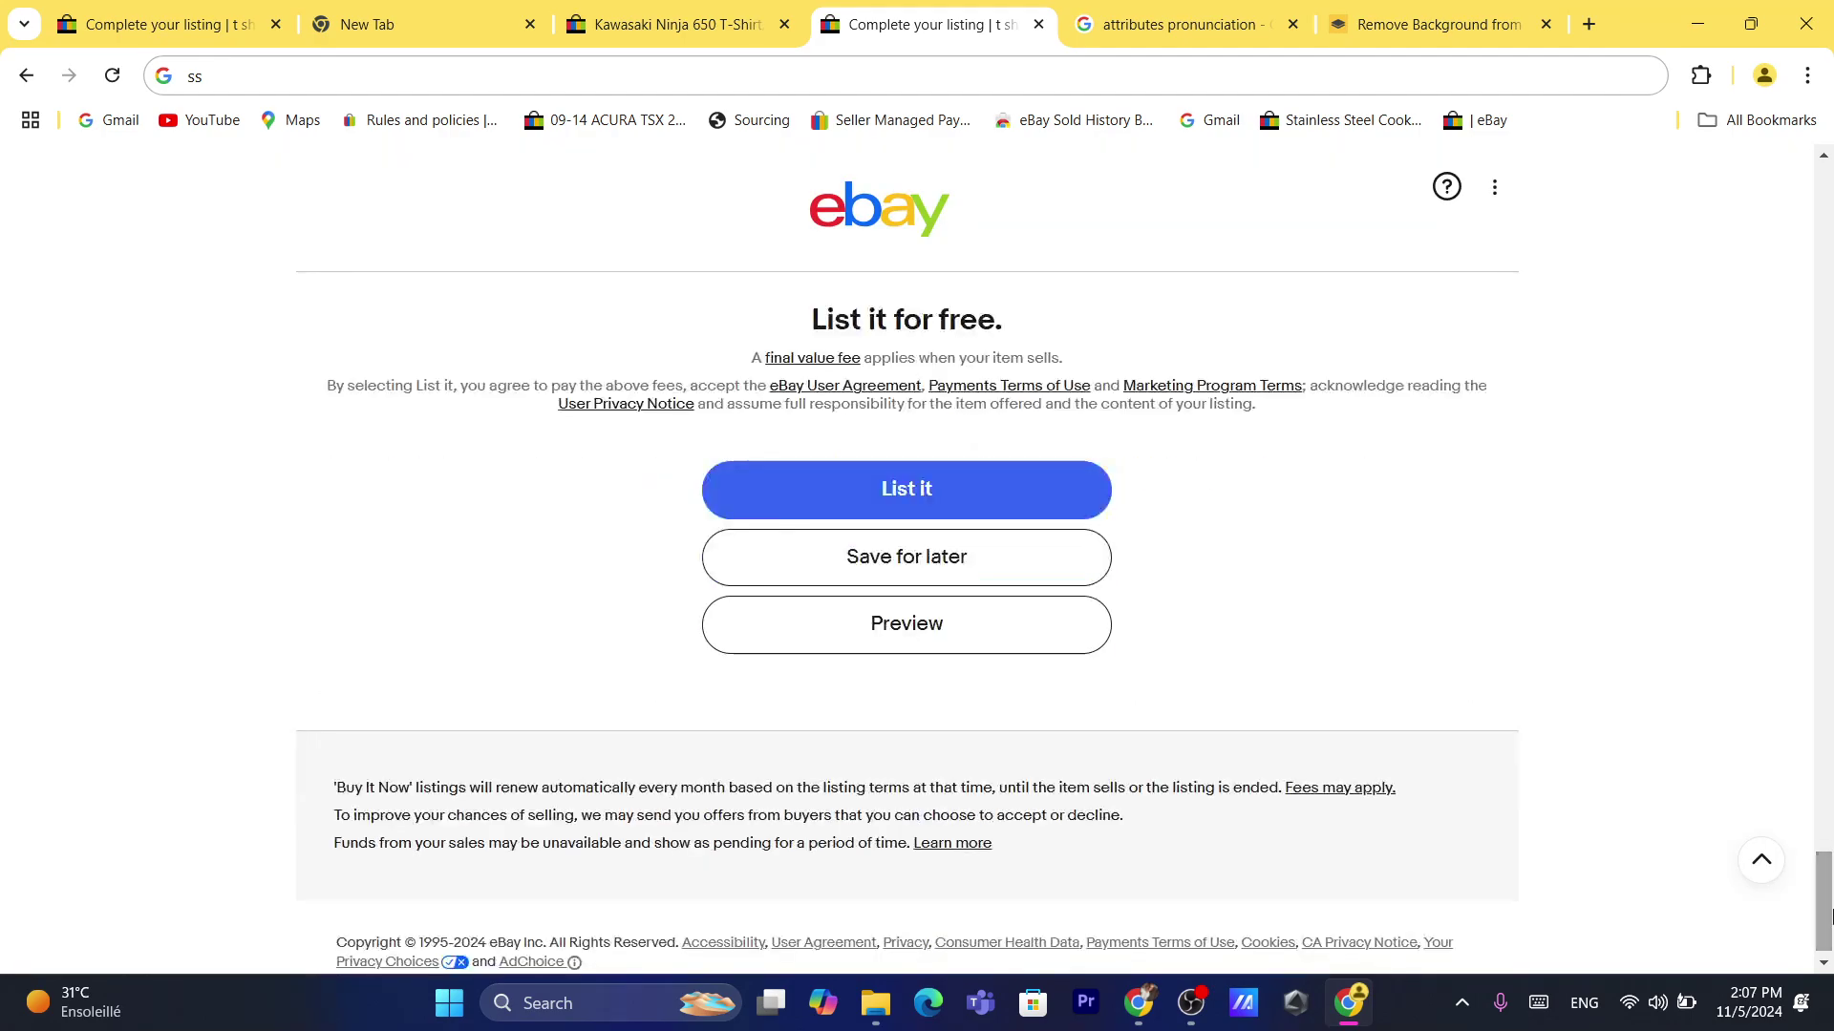
{"action": "left_click", "coordinate": [912, 632]}
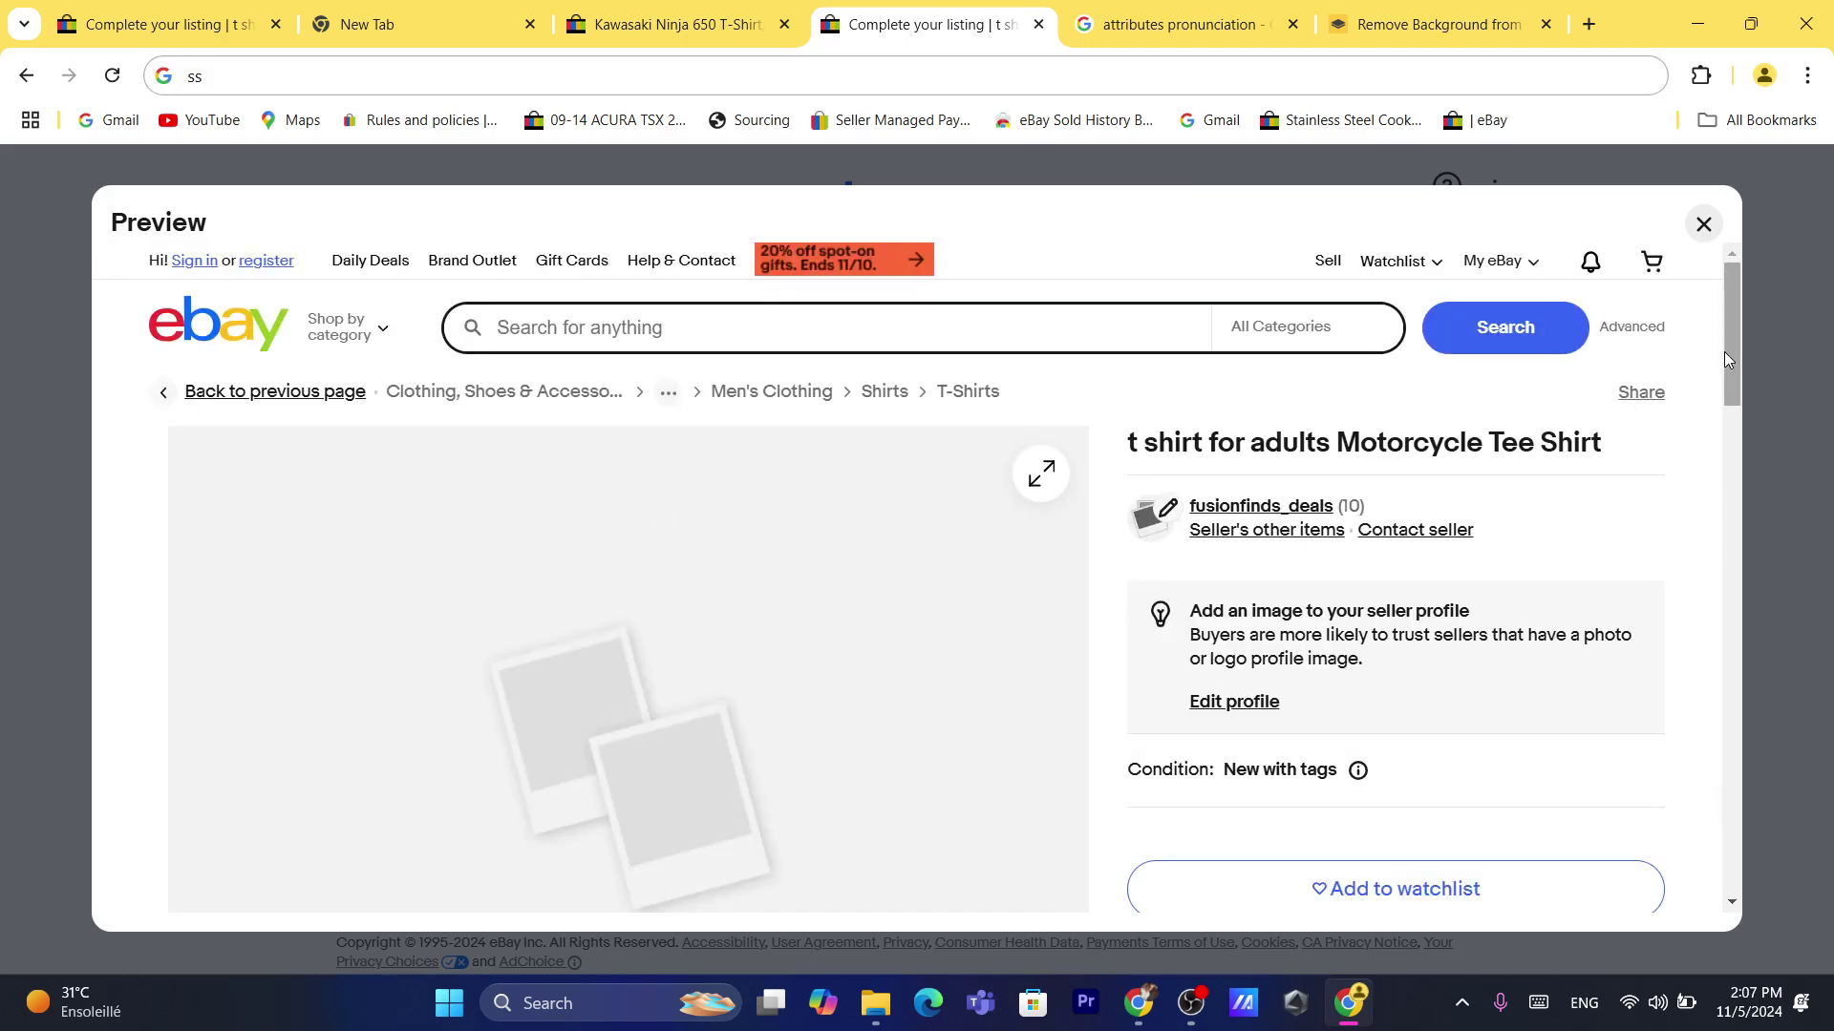
{"action": "left_click_drag", "start_coordinate": [1725, 352], "coordinate": [1742, 447]}
{"action": "scroll", "coordinate": [1742, 456], "scroll_direction": "up", "scroll_amount": 5}
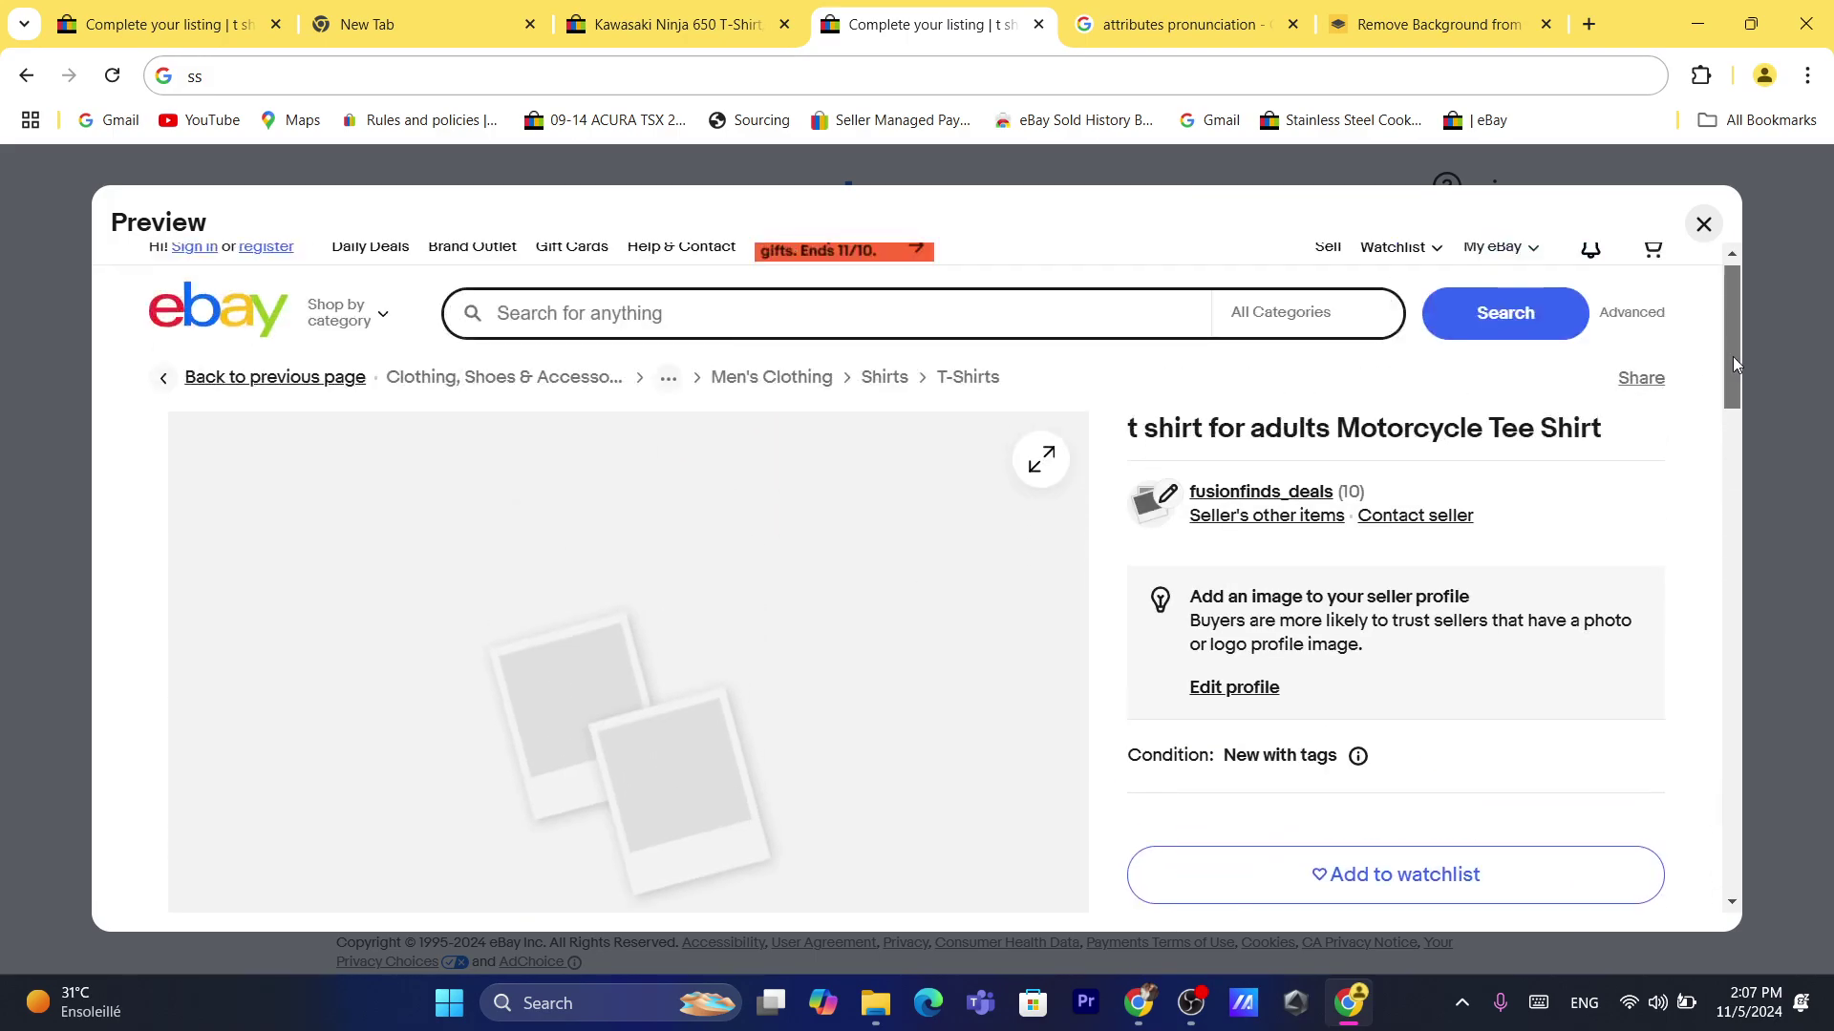
{"action": "left_click_drag", "start_coordinate": [1305, 594], "coordinate": [1452, 655]}
{"action": "left_click", "coordinate": [1453, 656]}
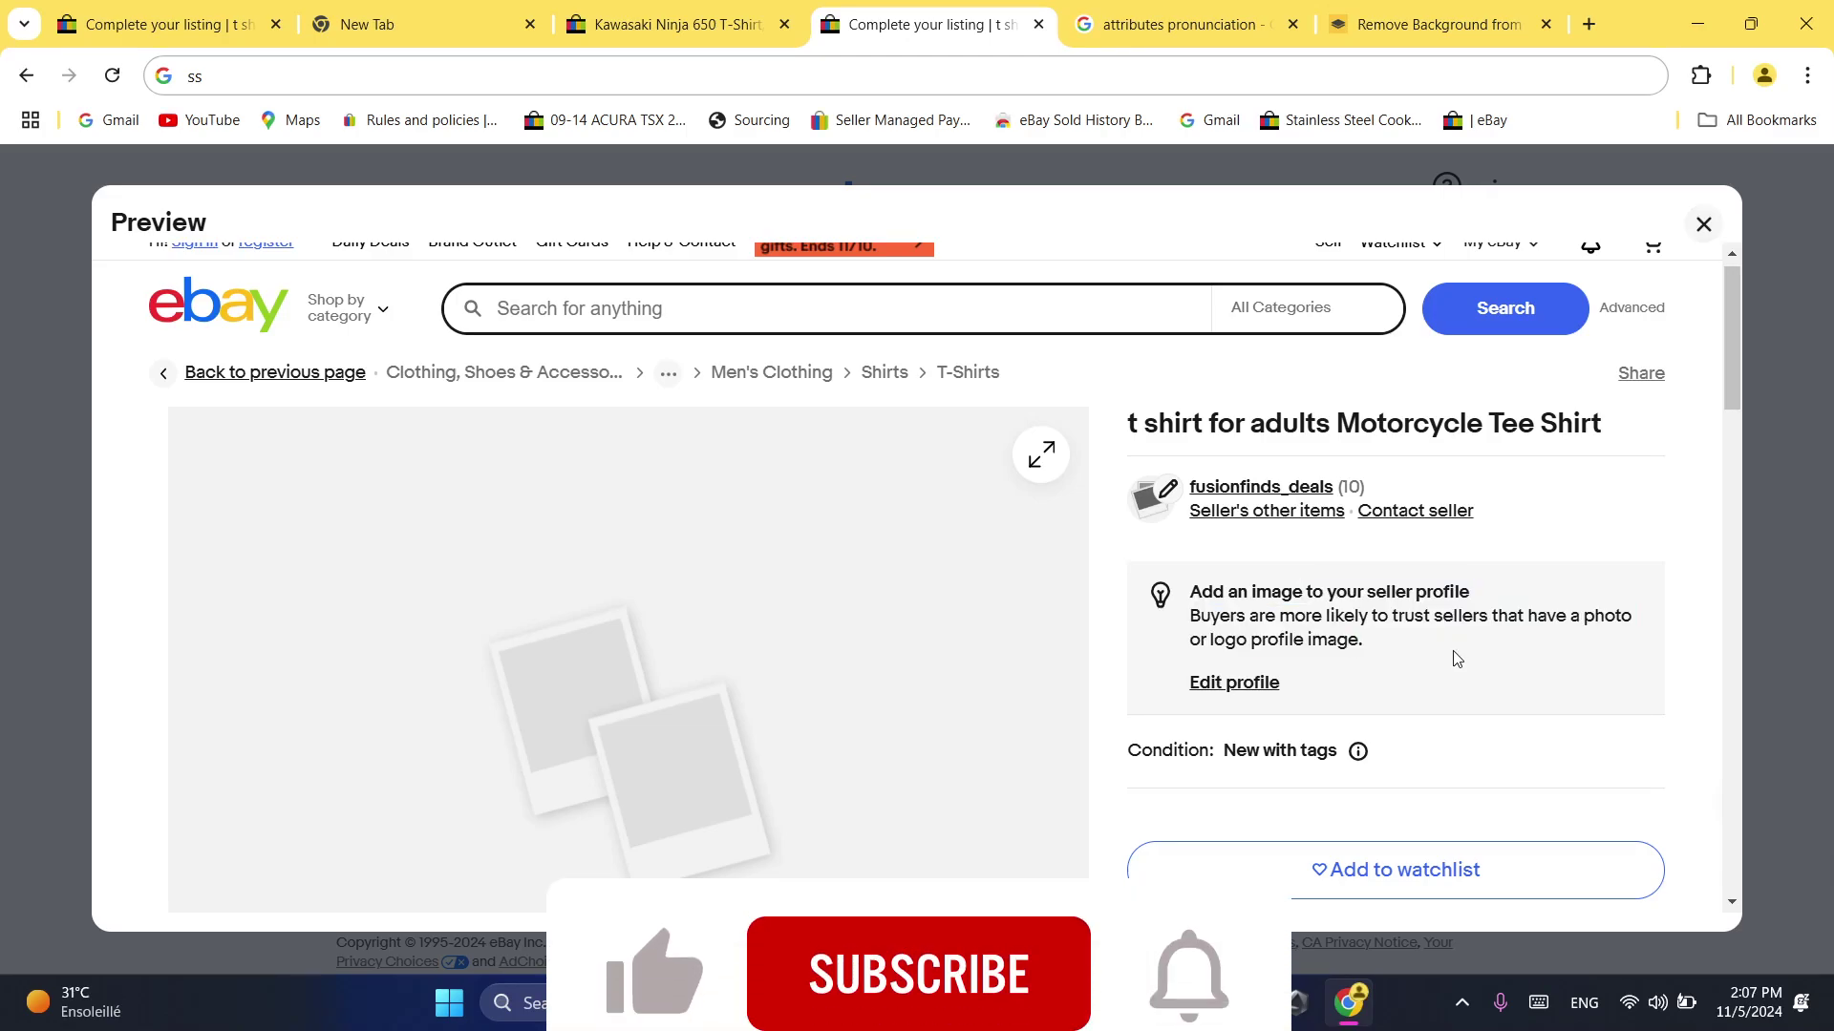
{"action": "left_click", "coordinate": [1704, 223]}
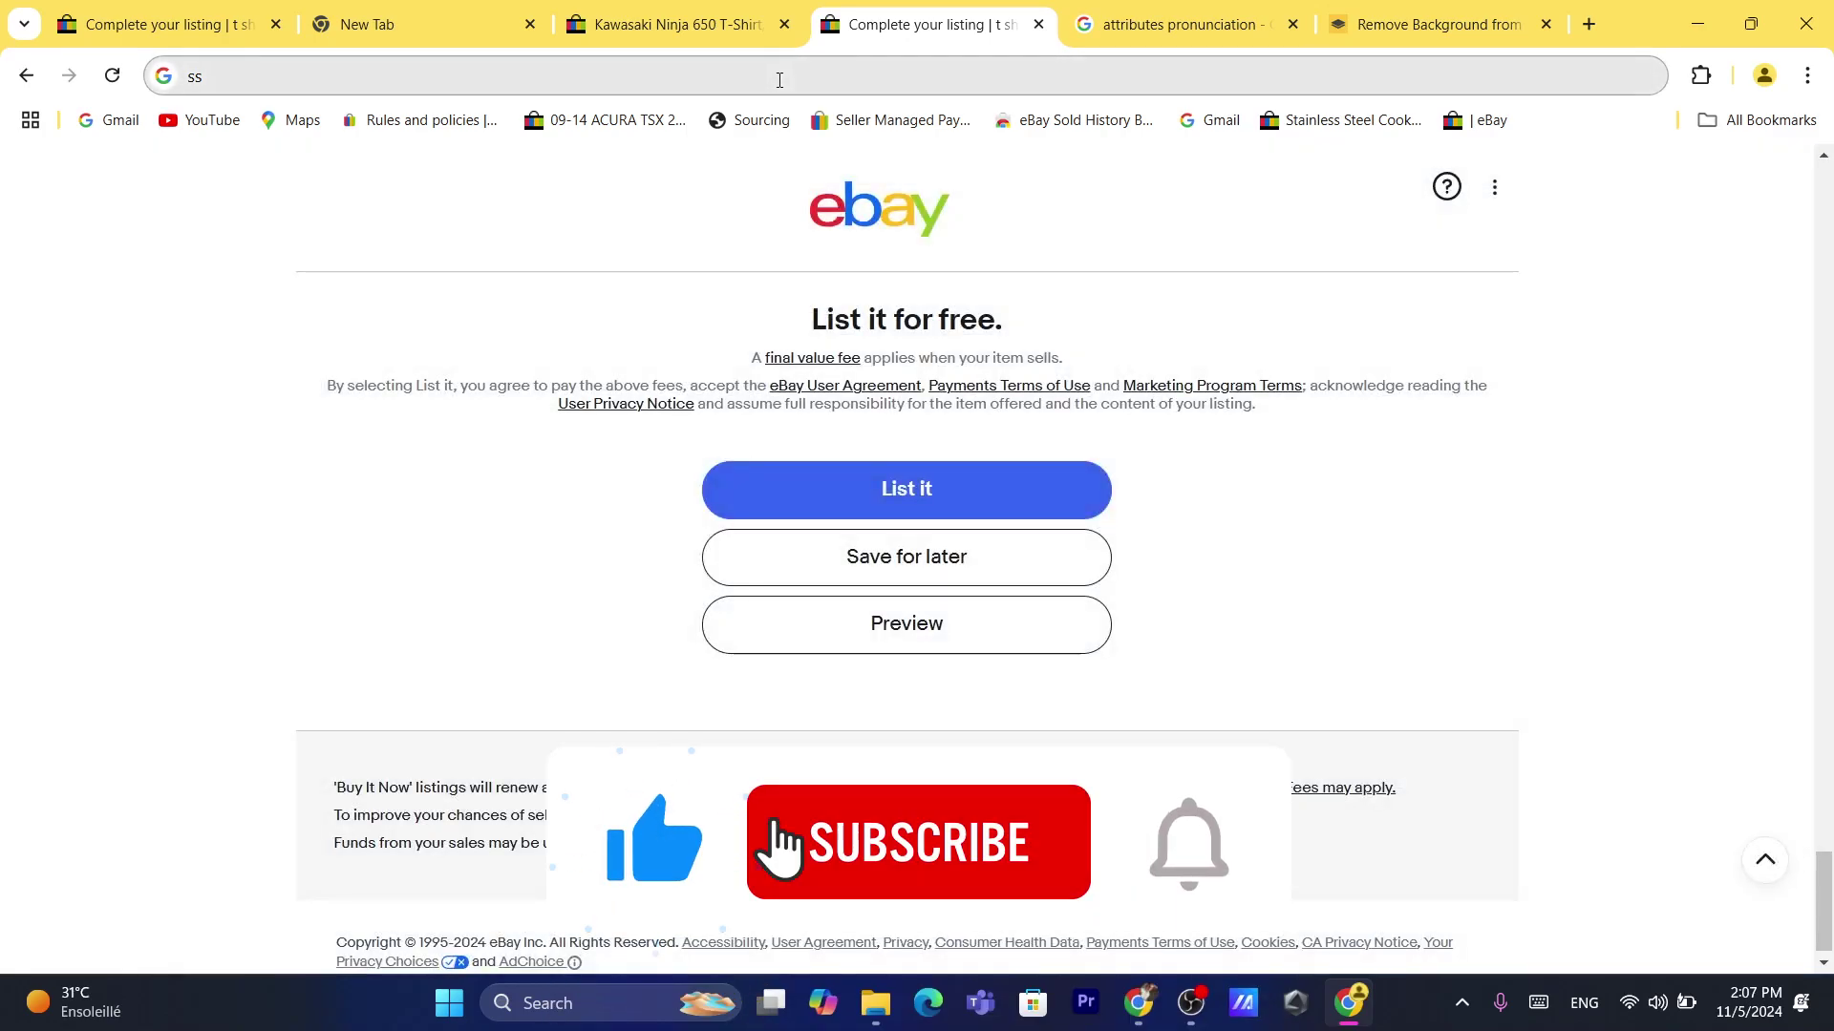
{"action": "left_click_drag", "start_coordinate": [1827, 876], "coordinate": [1824, 143]}
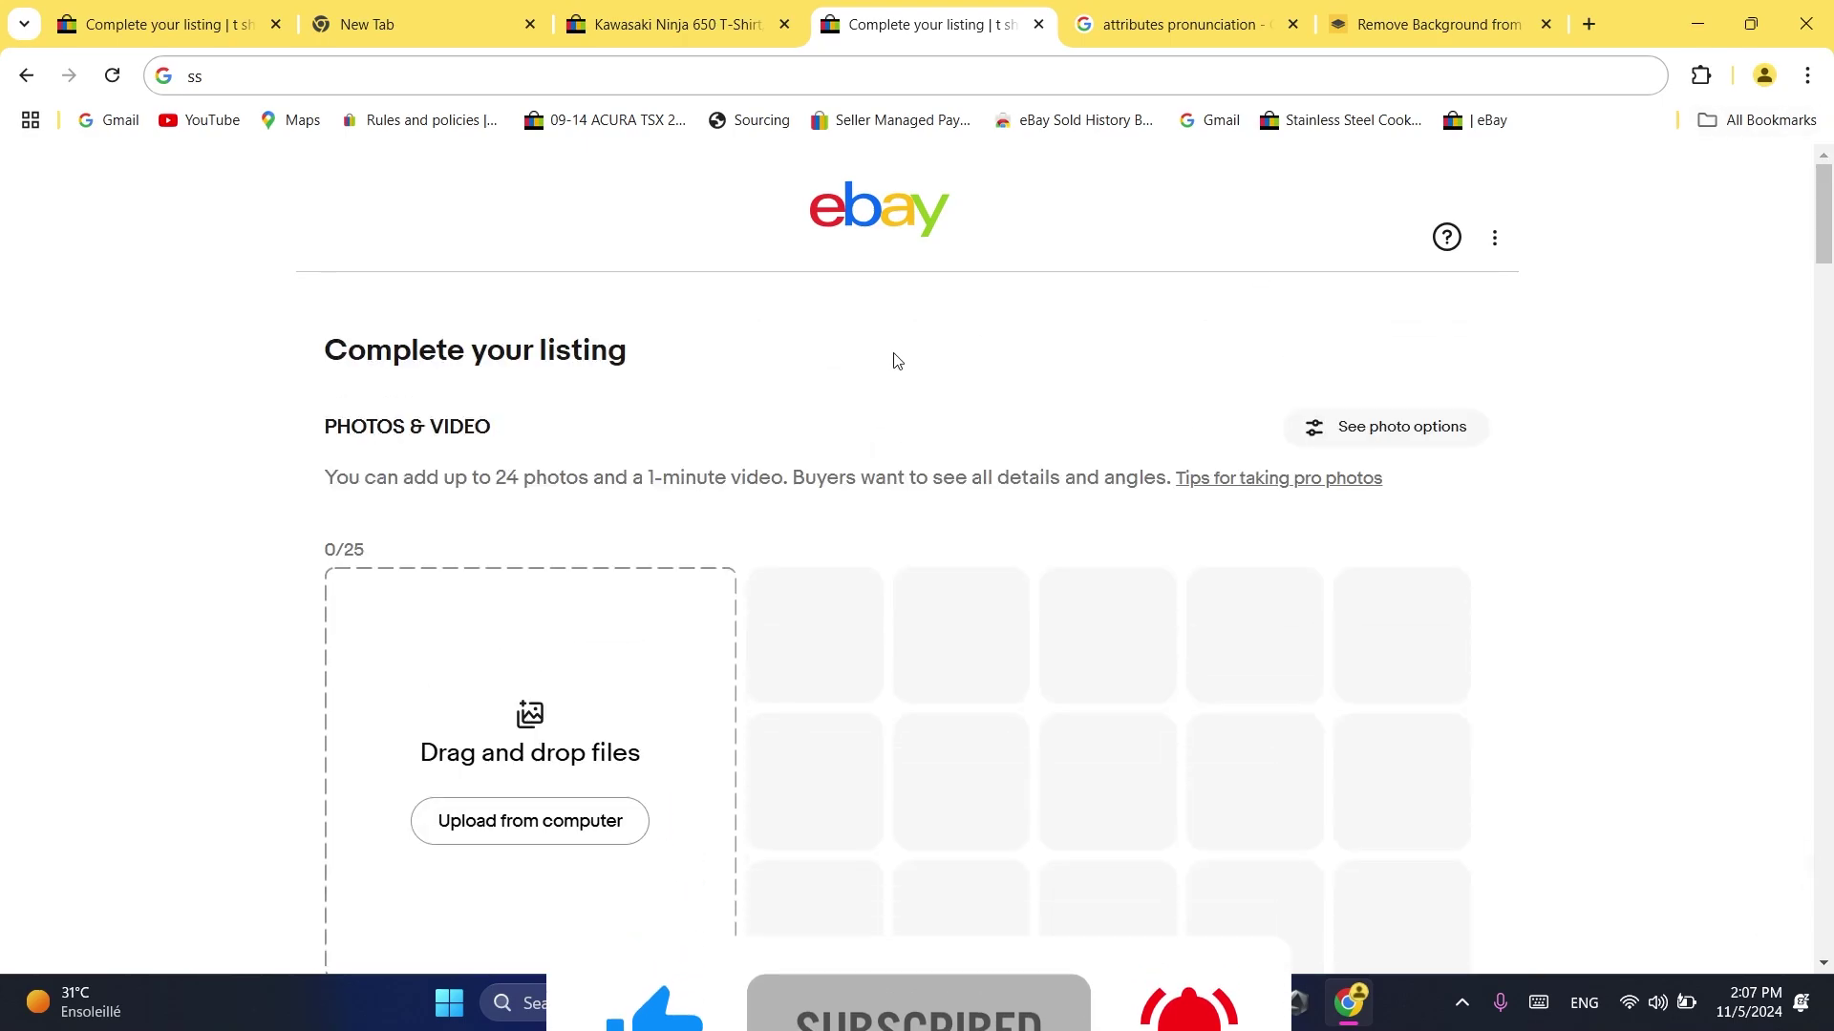
{"action": "left_click", "coordinate": [808, 83]}
{"action": "type", "text": "q"}
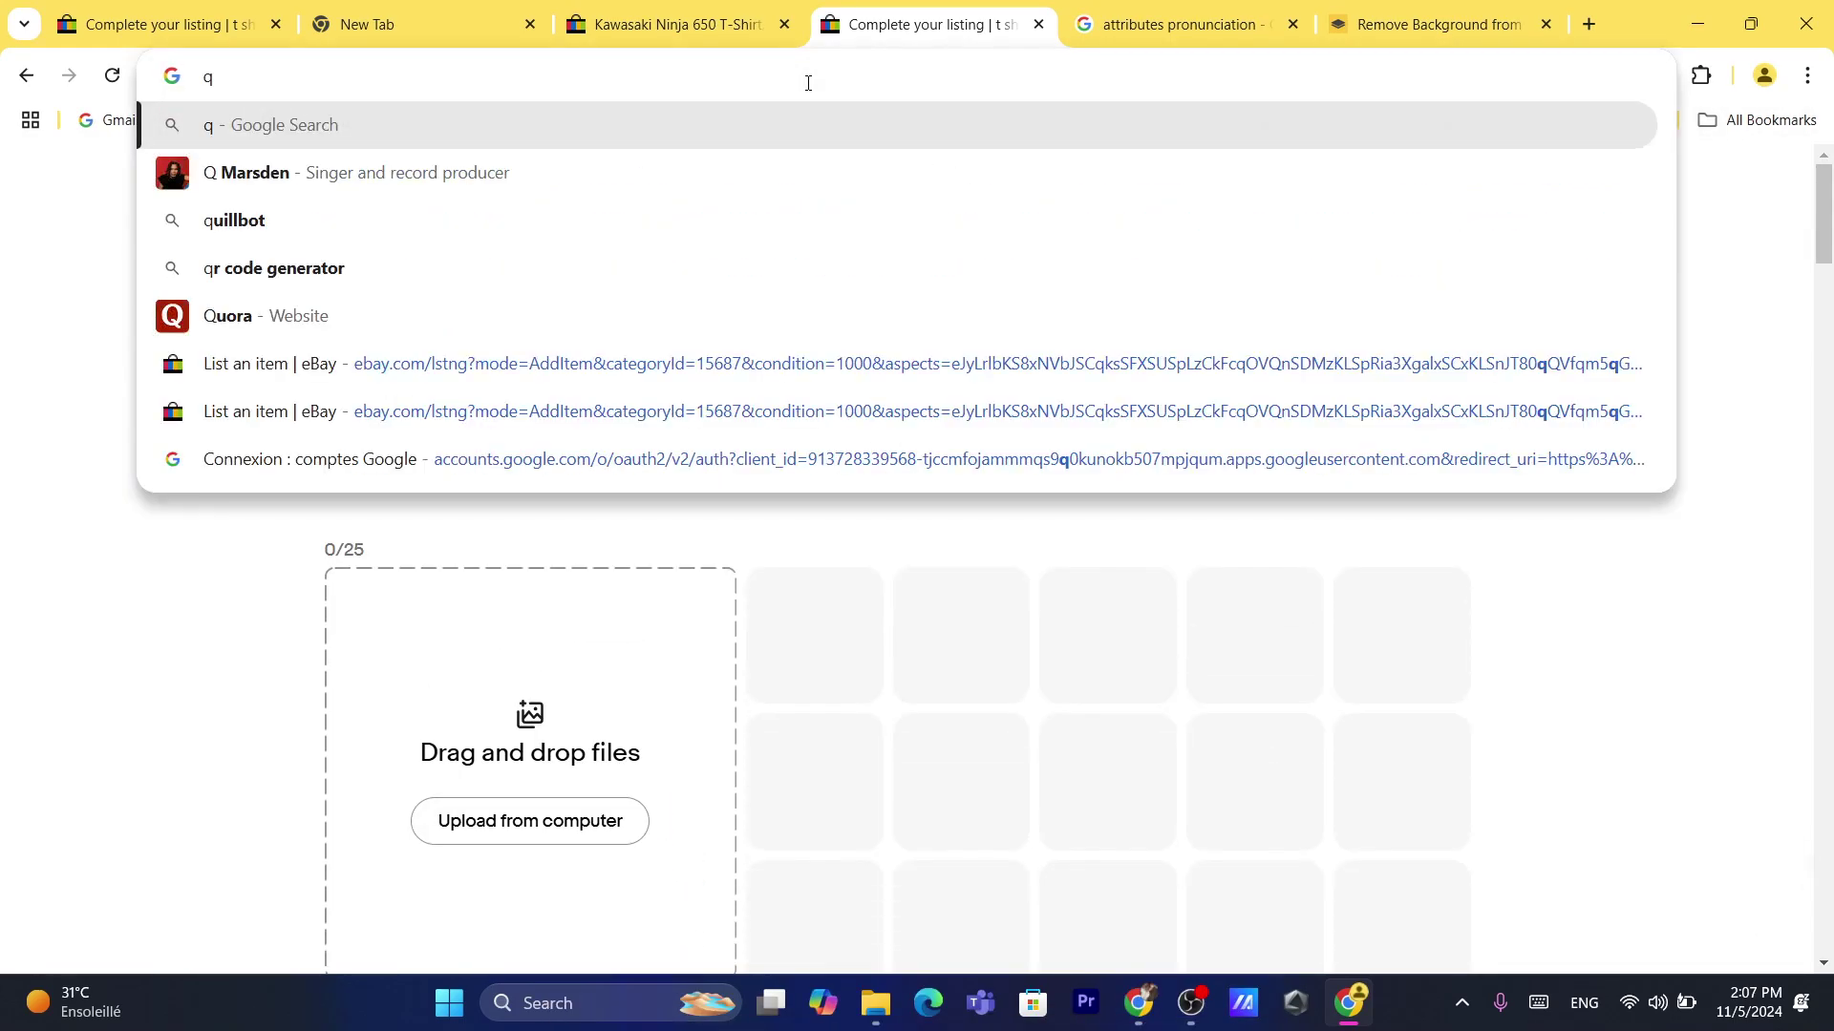
{"action": "left_click", "coordinate": [196, 600]}
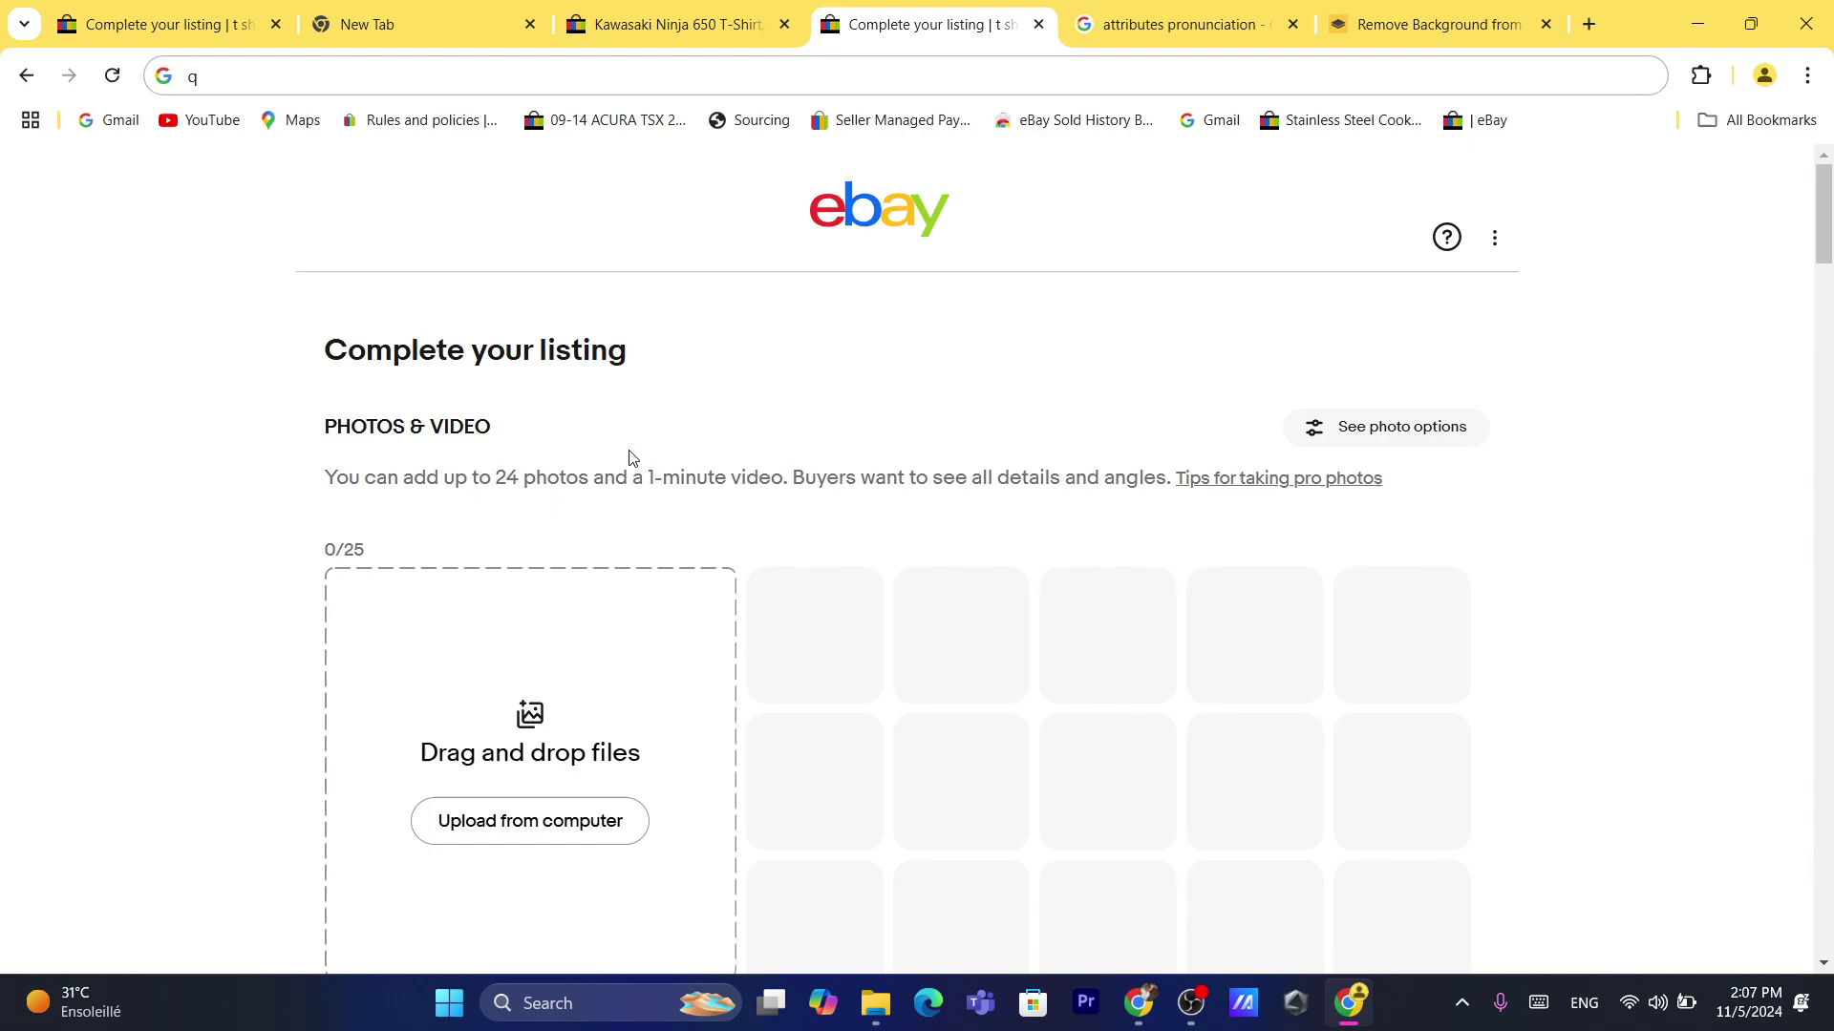